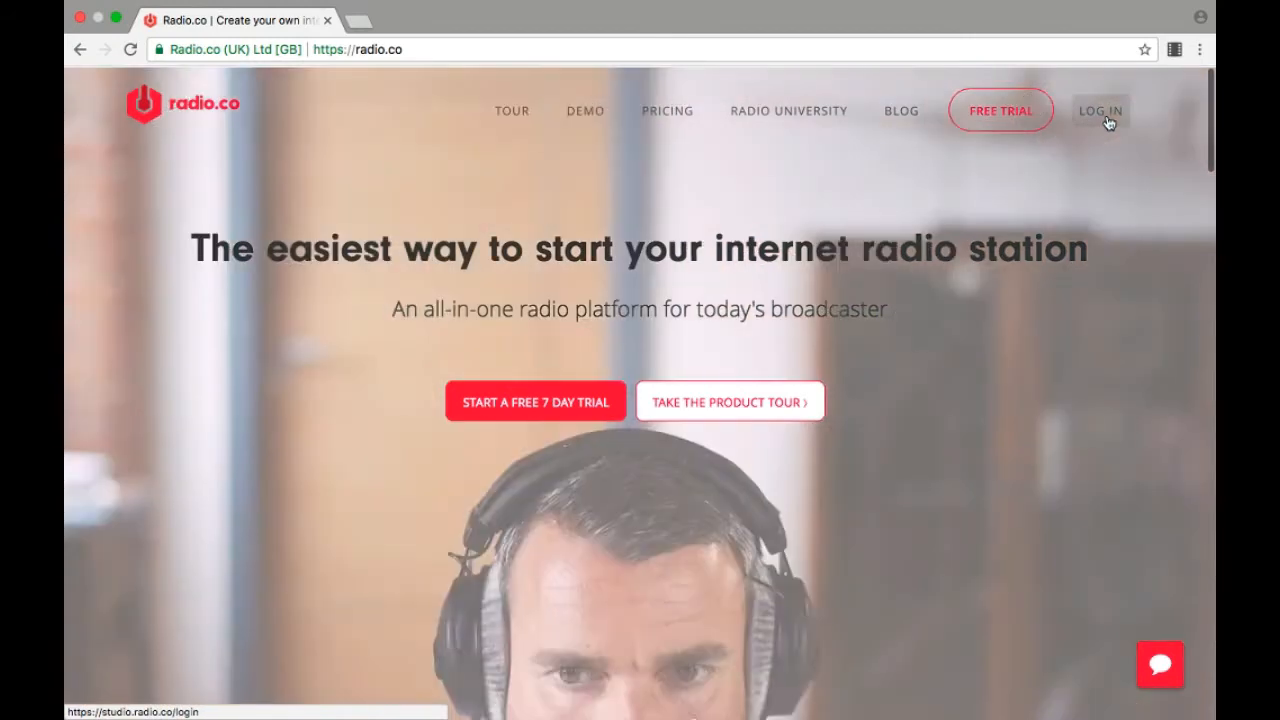
Step: Sign in to the Radio.co studio with the account's email address and password
left_click(1106, 118)
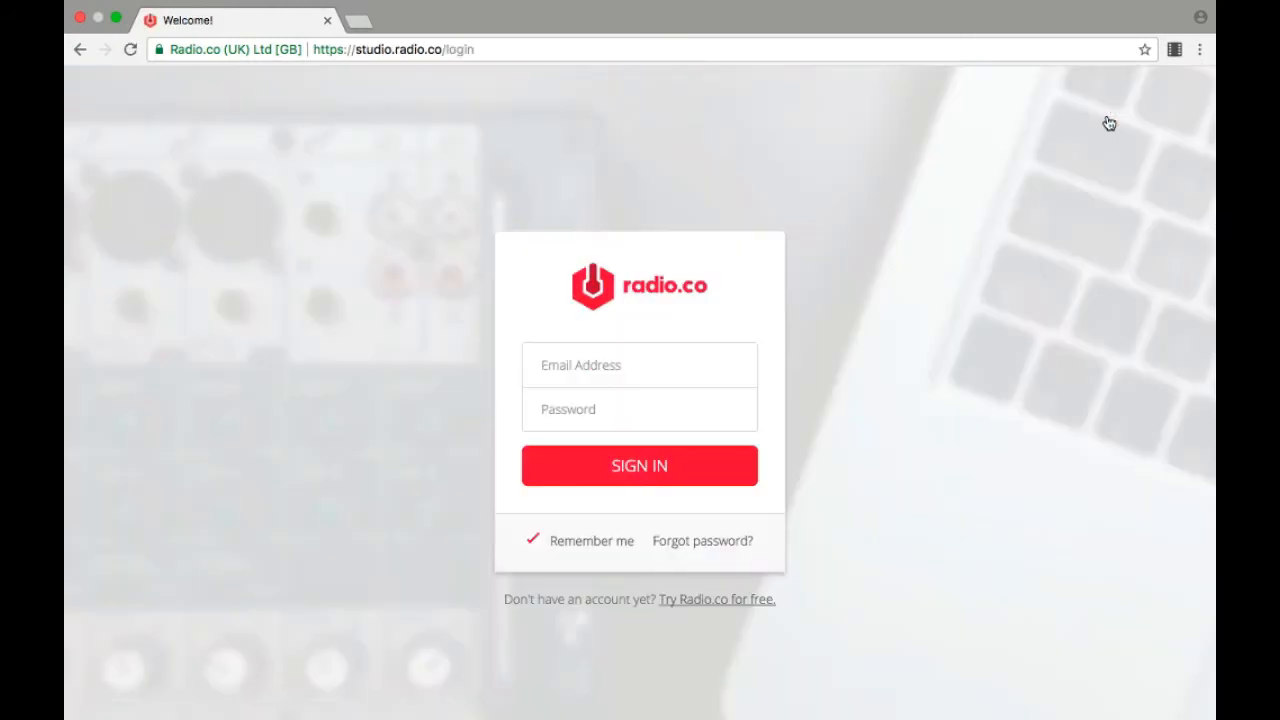
left_click(723, 364)
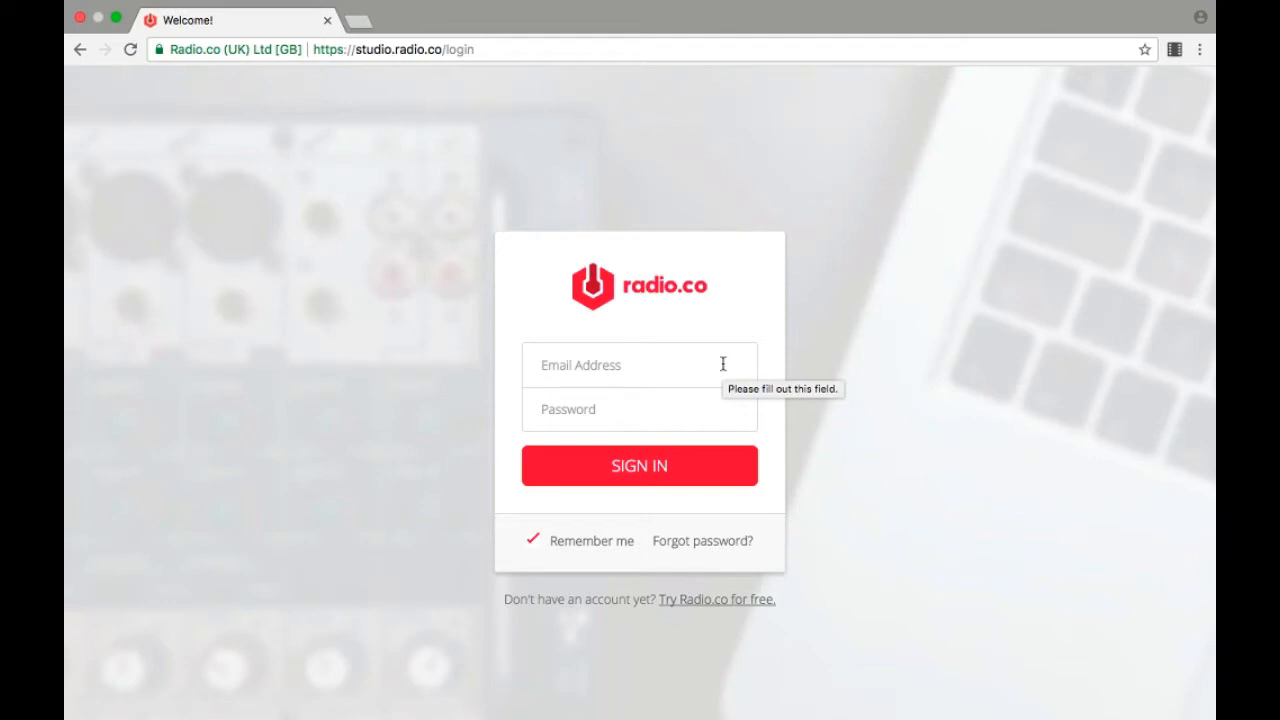
type("af")
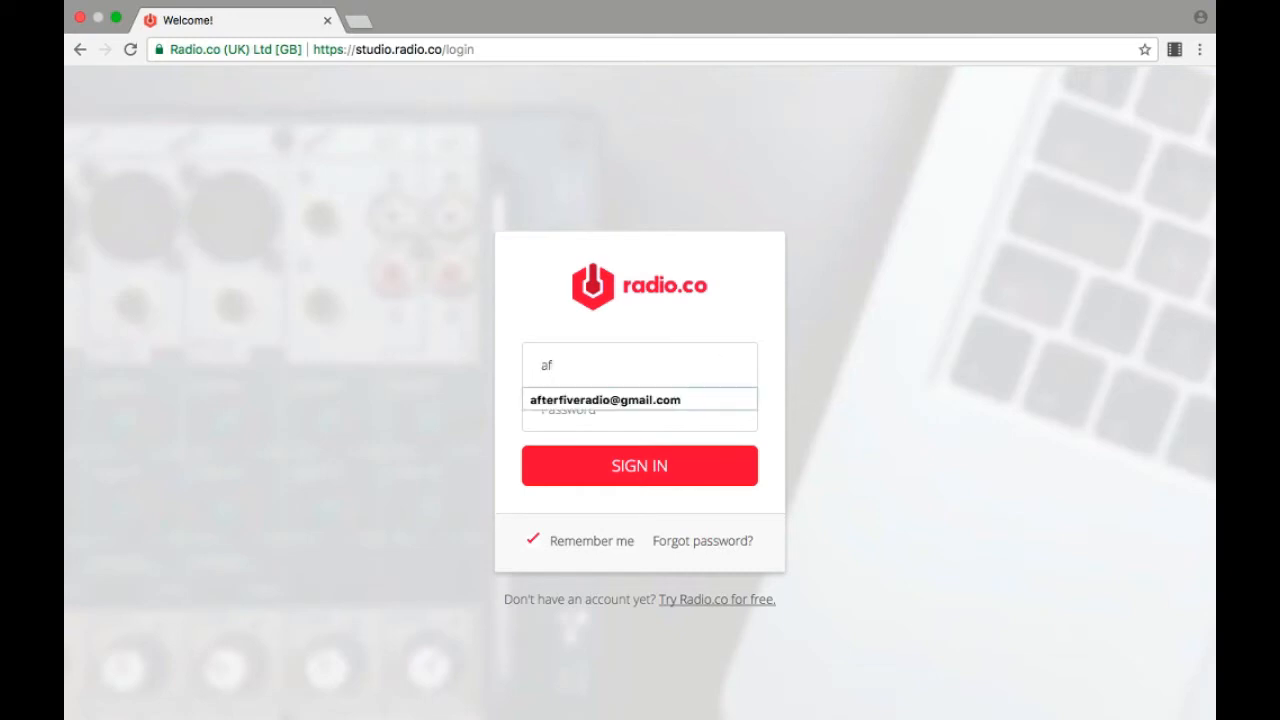
key("Down")
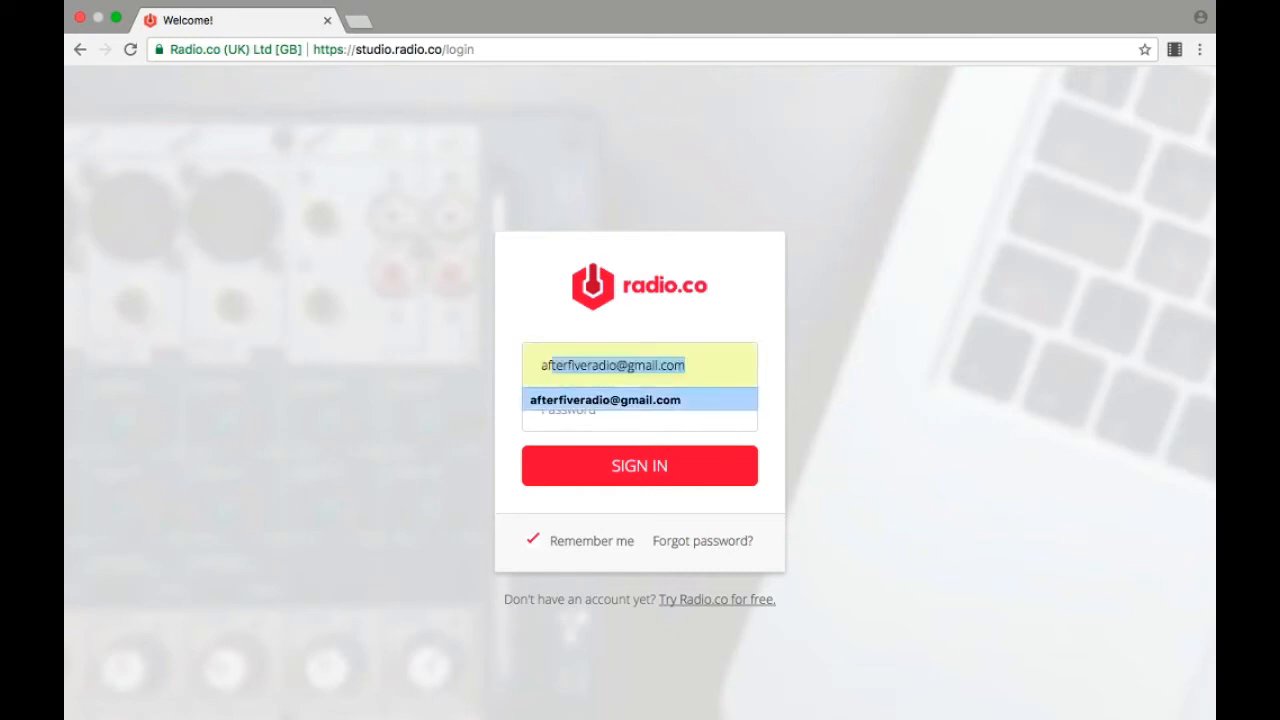
key("Return")
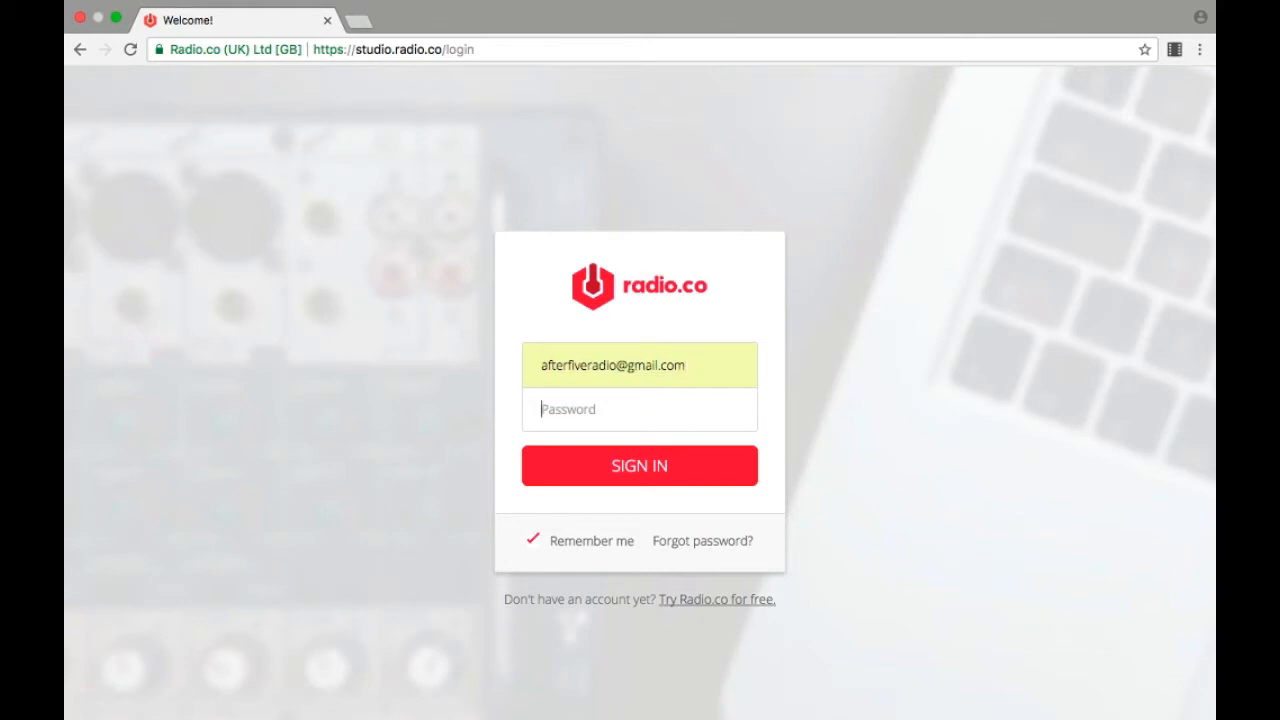
type("•")
left_click(648, 465)
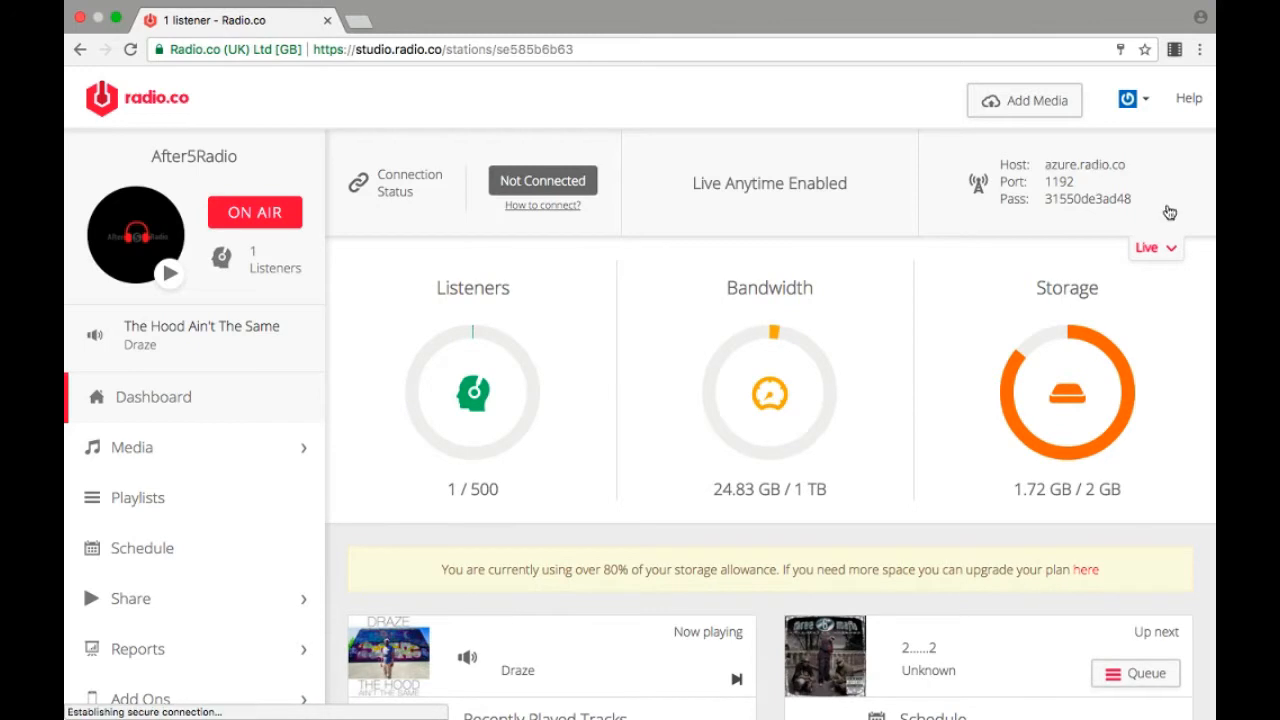
Step: Collapse the Live connection details and check the account options
left_click(1151, 250)
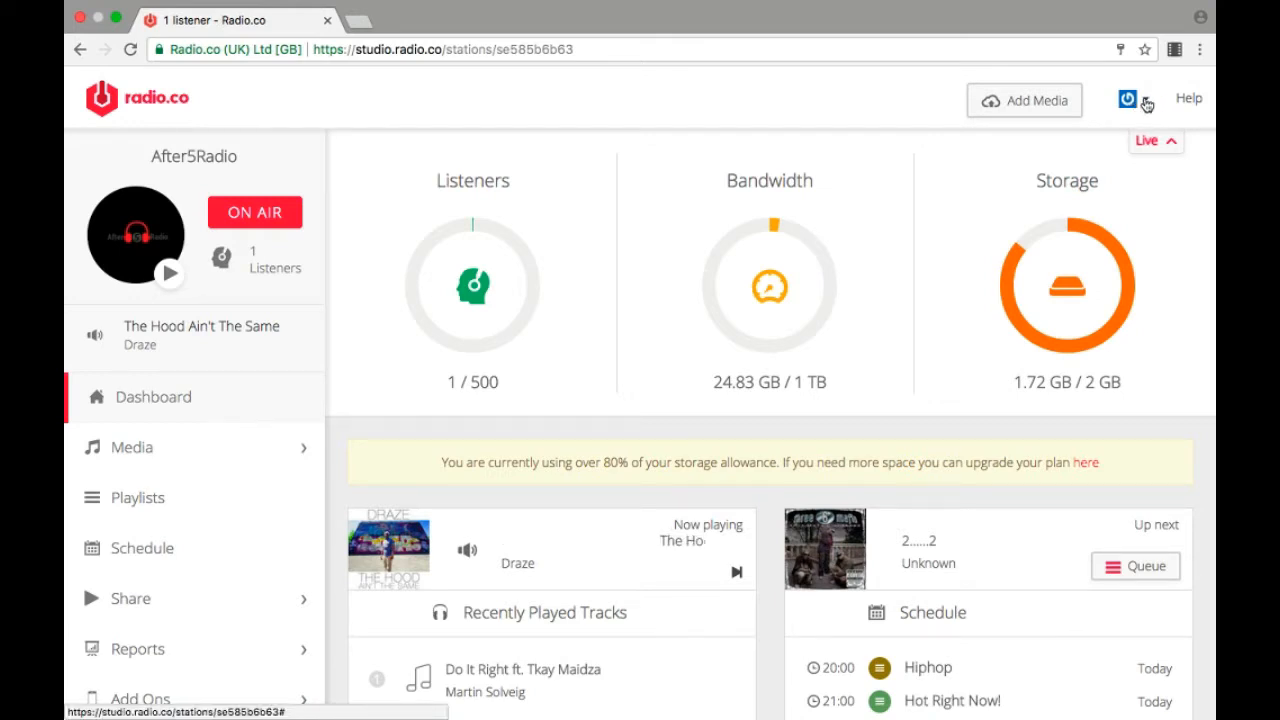
left_click(1147, 104)
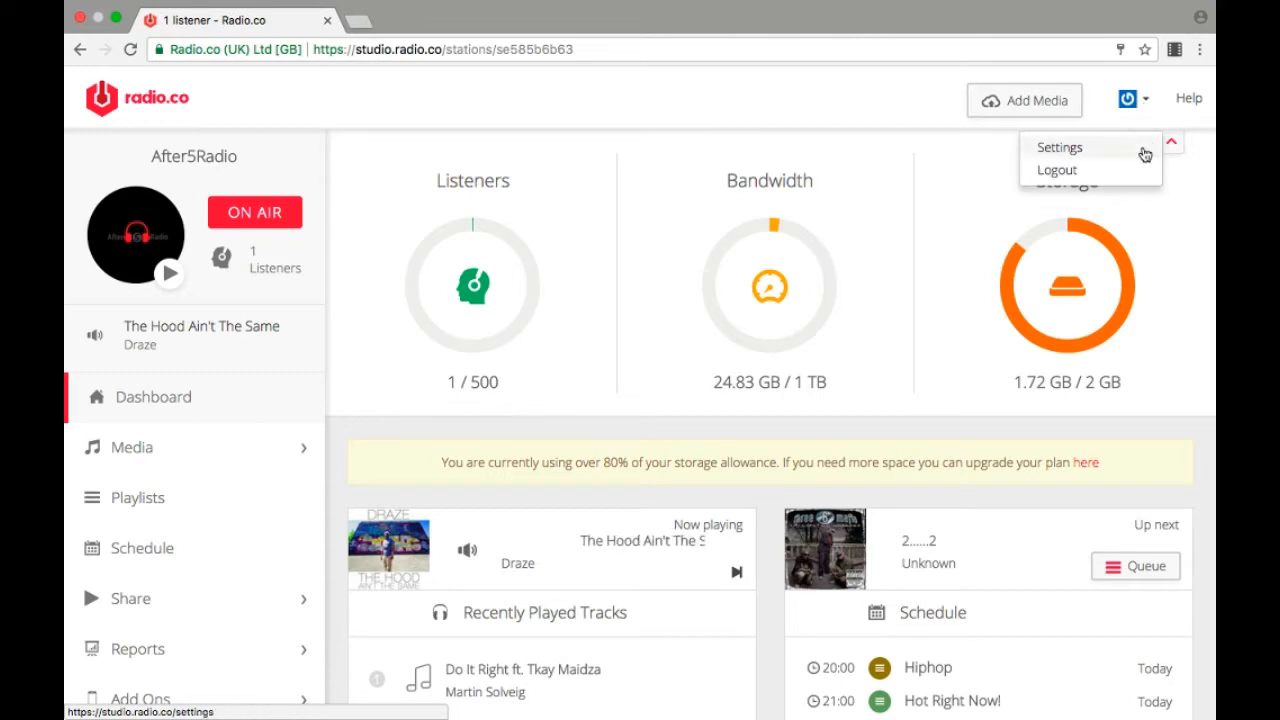
left_click(1167, 219)
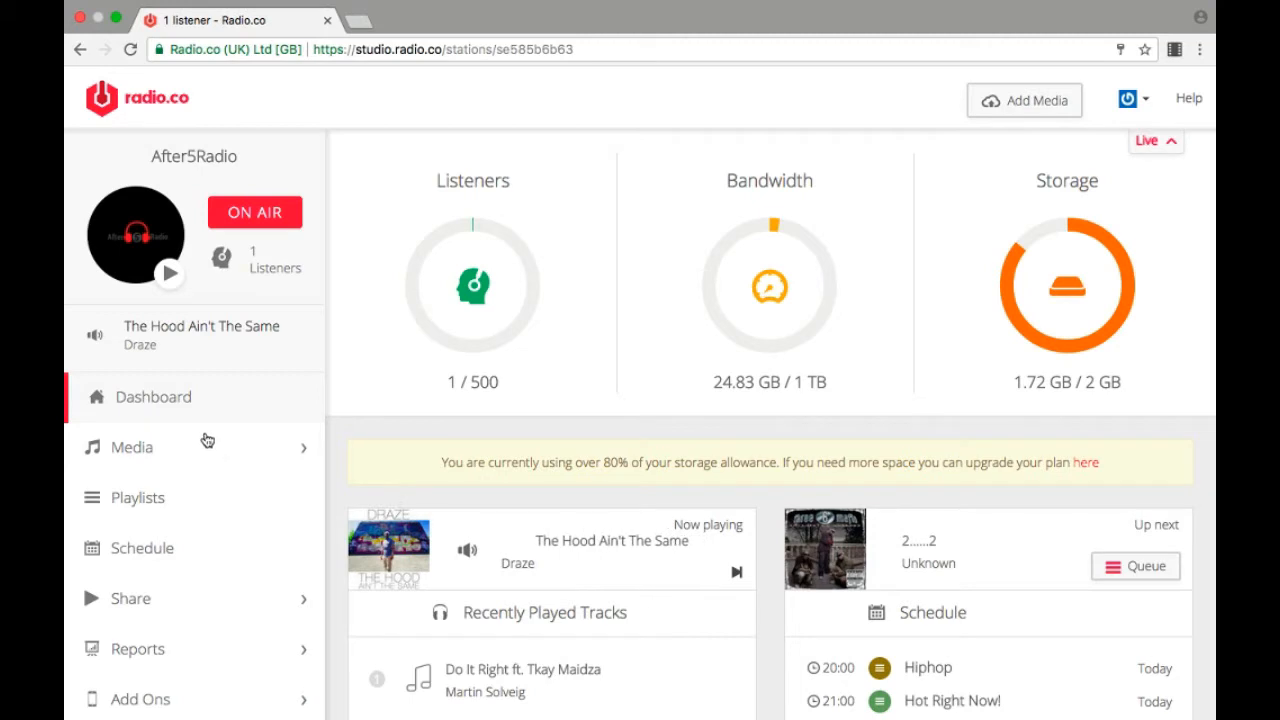
Step: Examine the station's navigation sections and the dashboard's usage, now playing, recently played tracks and schedule information
left_click(192, 534)
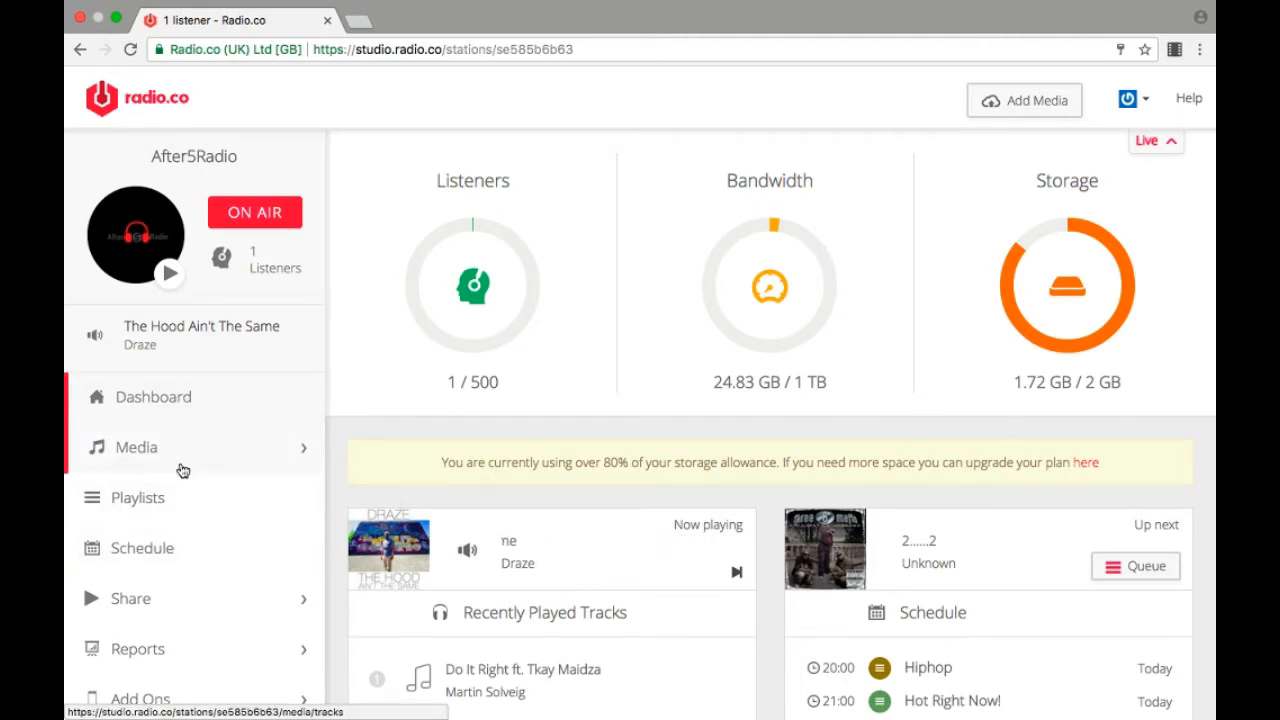
scroll(179, 530, "down", 2)
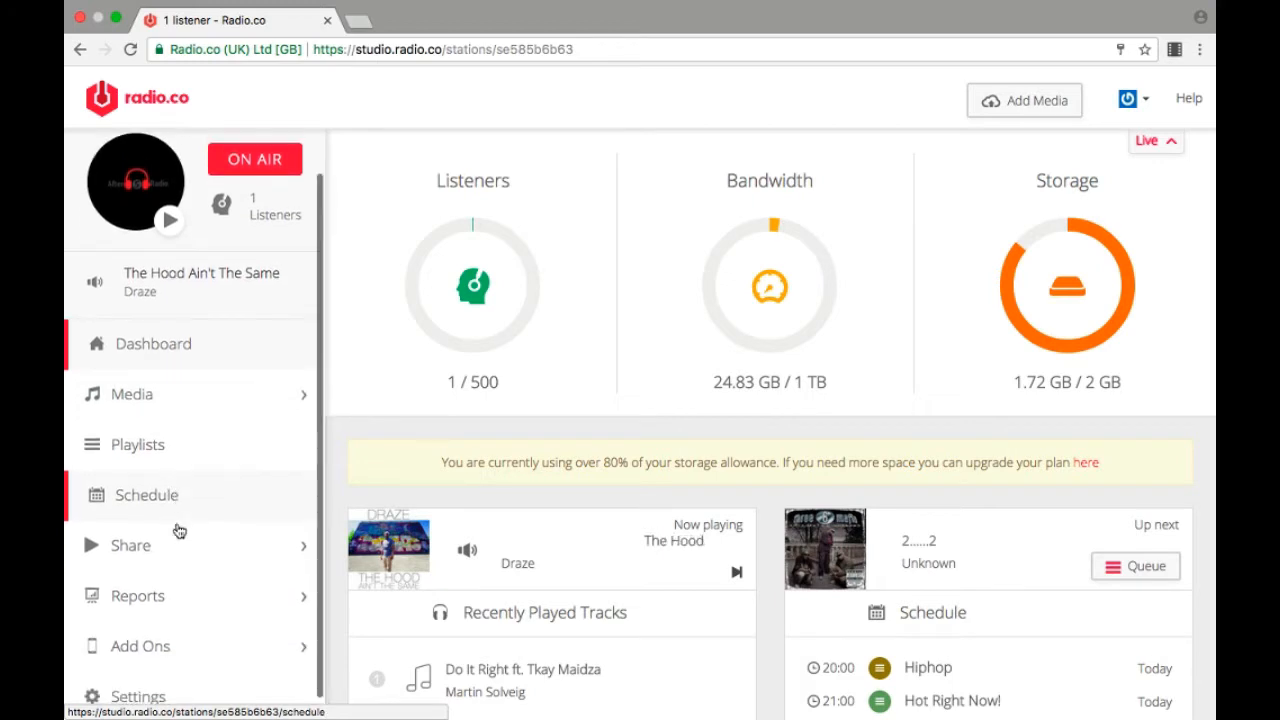
scroll(179, 530, "down", 4)
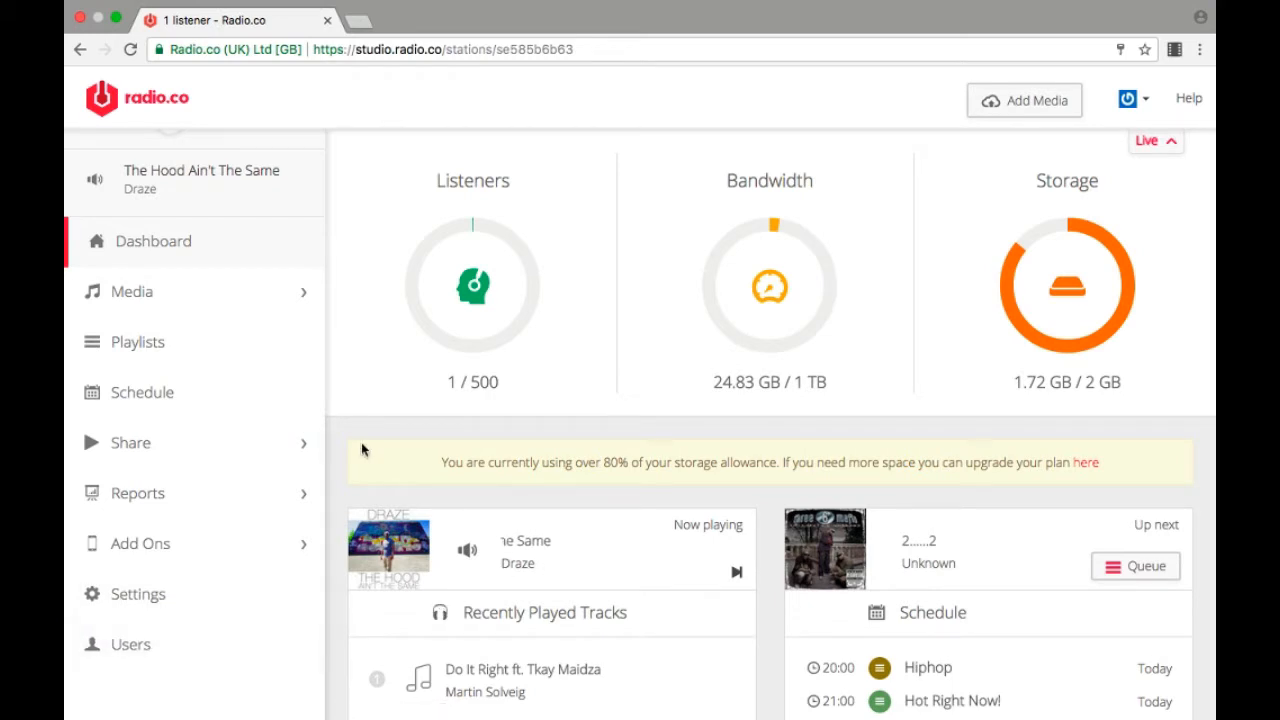
scroll(709, 547, "down", 2)
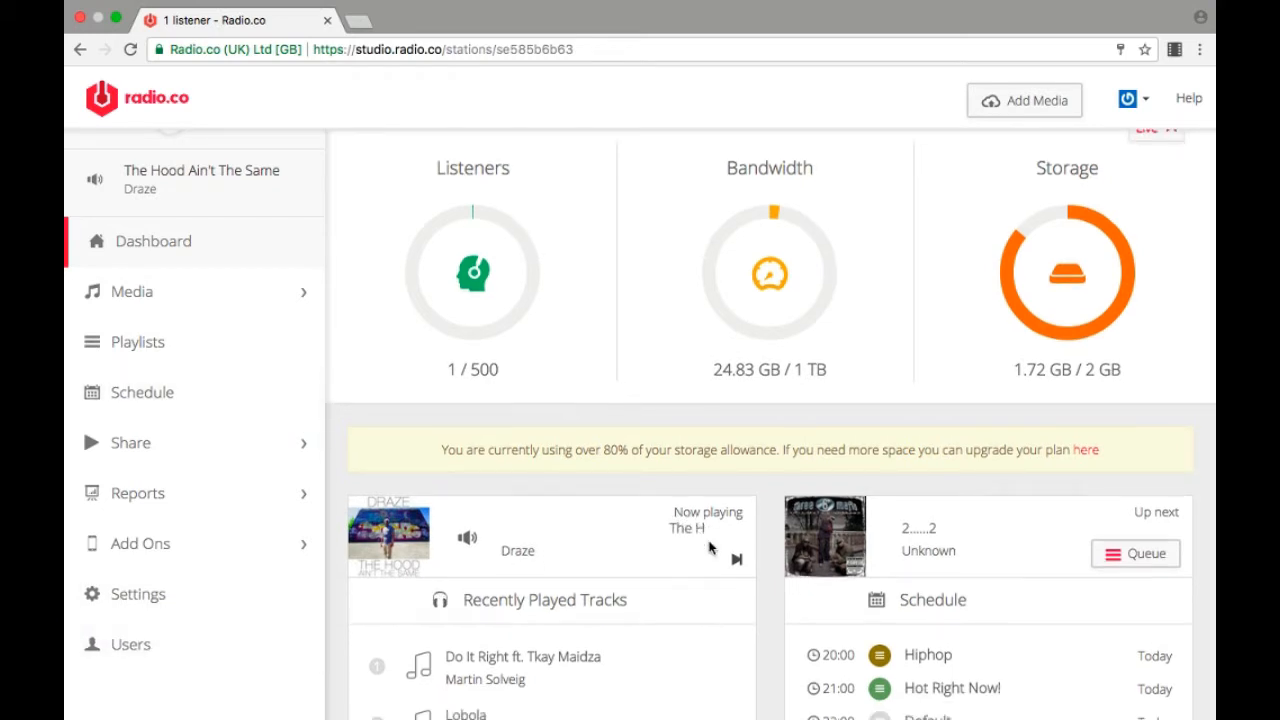
scroll(709, 547, "down", 3)
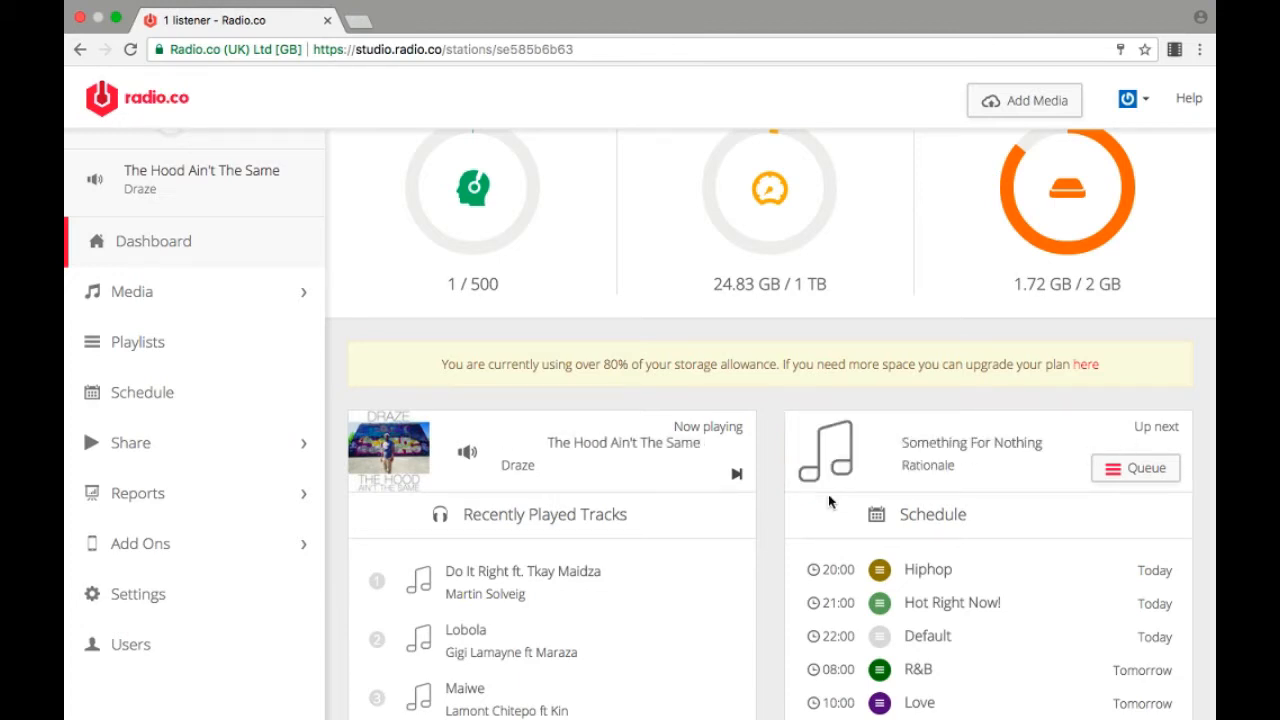
scroll(648, 553, "down", 3)
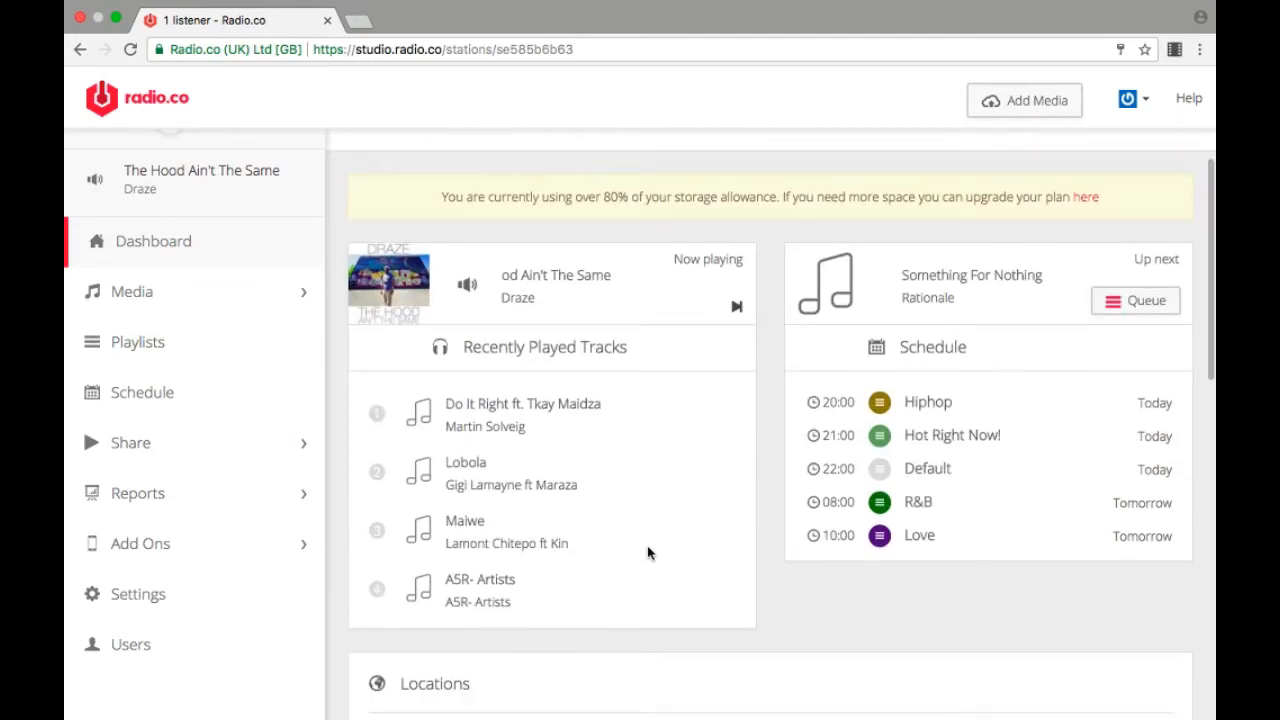
scroll(648, 553, "up", 5)
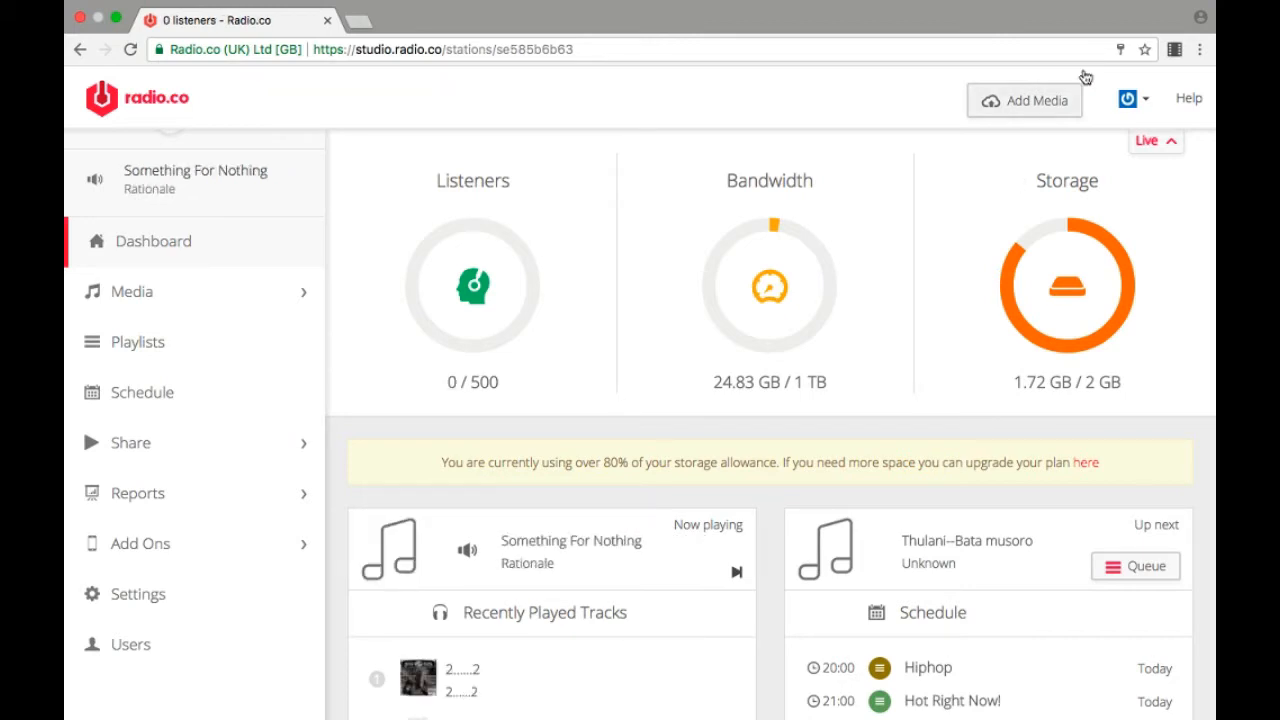
Step: Upload the file "Bhundu Boys - Jit Jive.mp3" from the Desktop to the station's media
left_click(1037, 110)
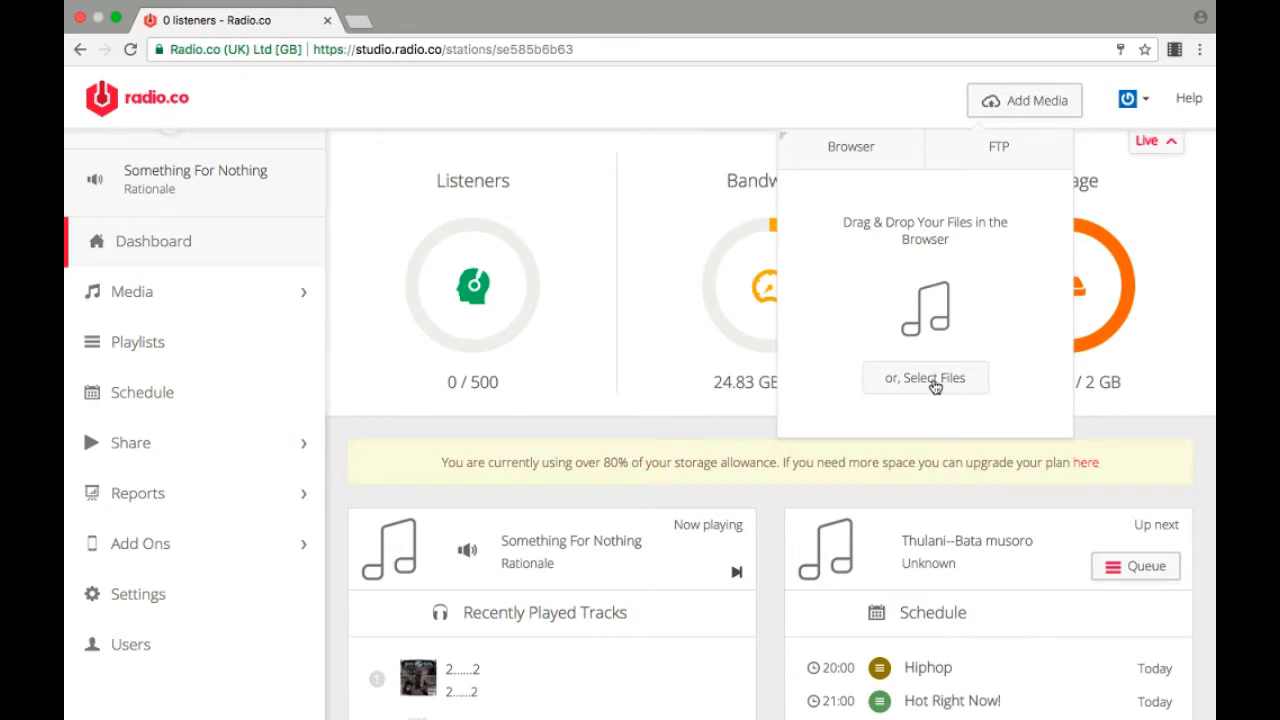
left_click(933, 378)
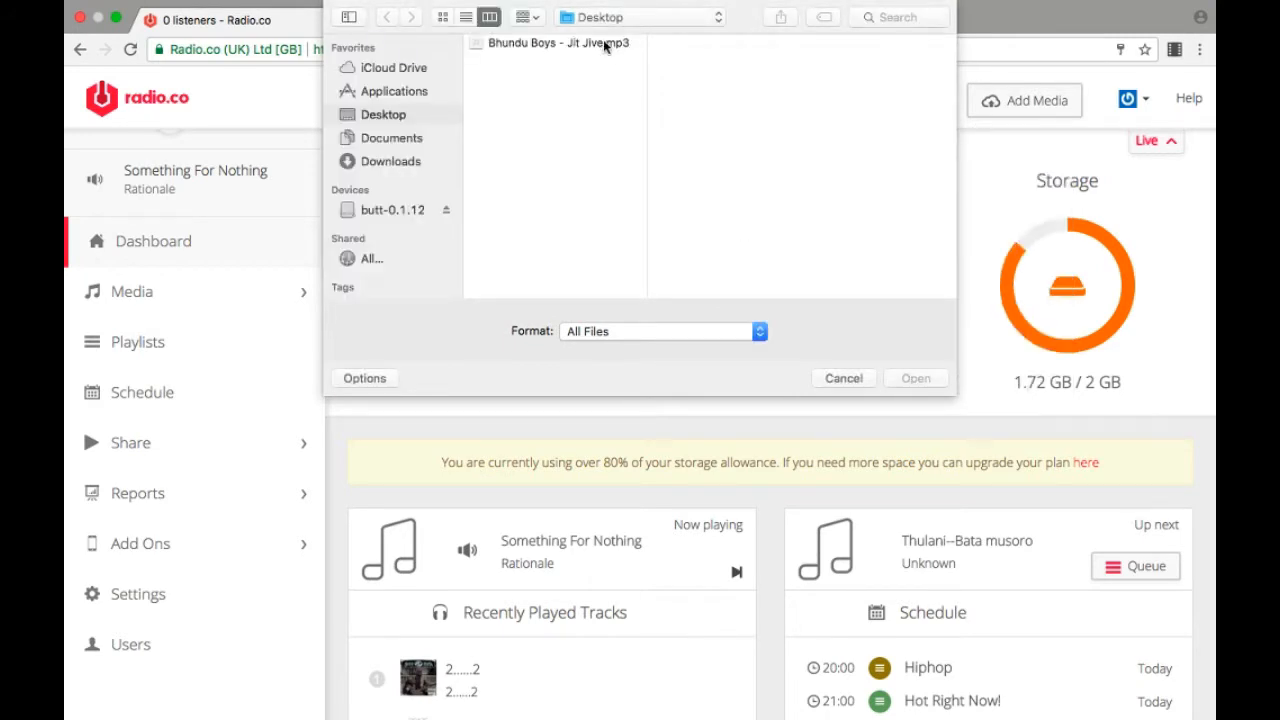
left_click(603, 42)
double_click(603, 43)
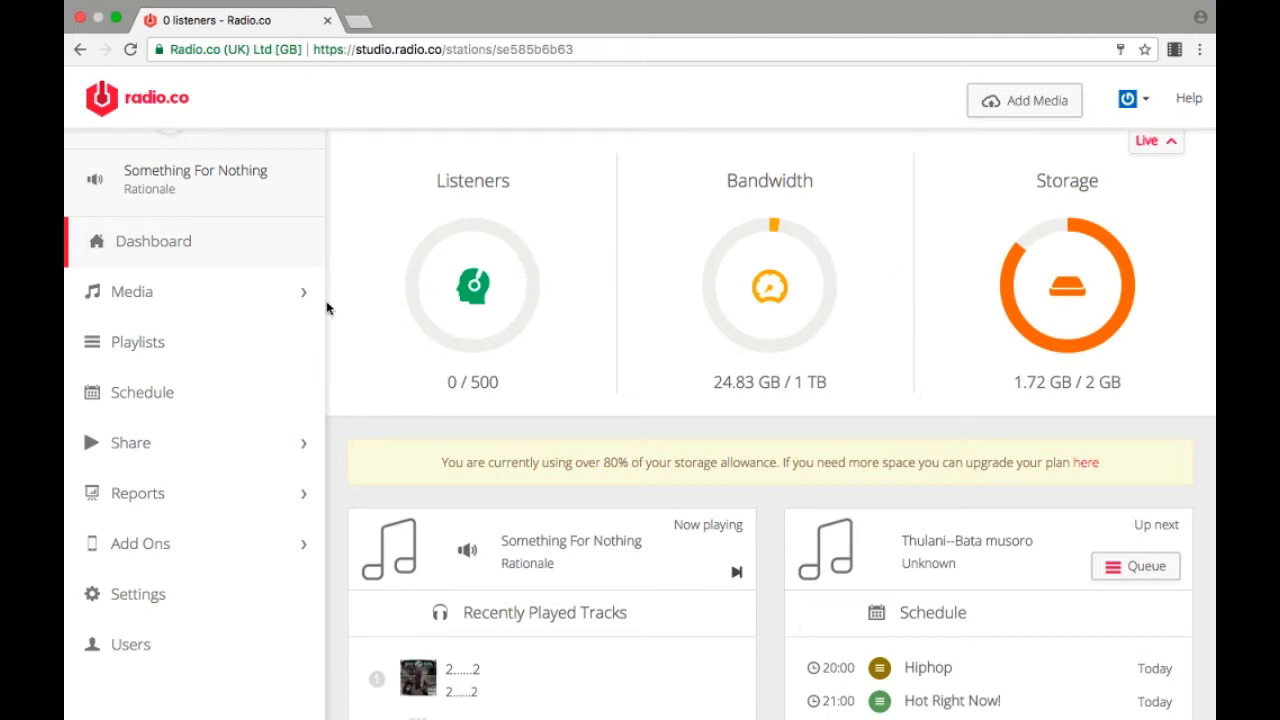
Step: Preview the Jit Jive track in the media library and pause its playback
left_click(234, 303)
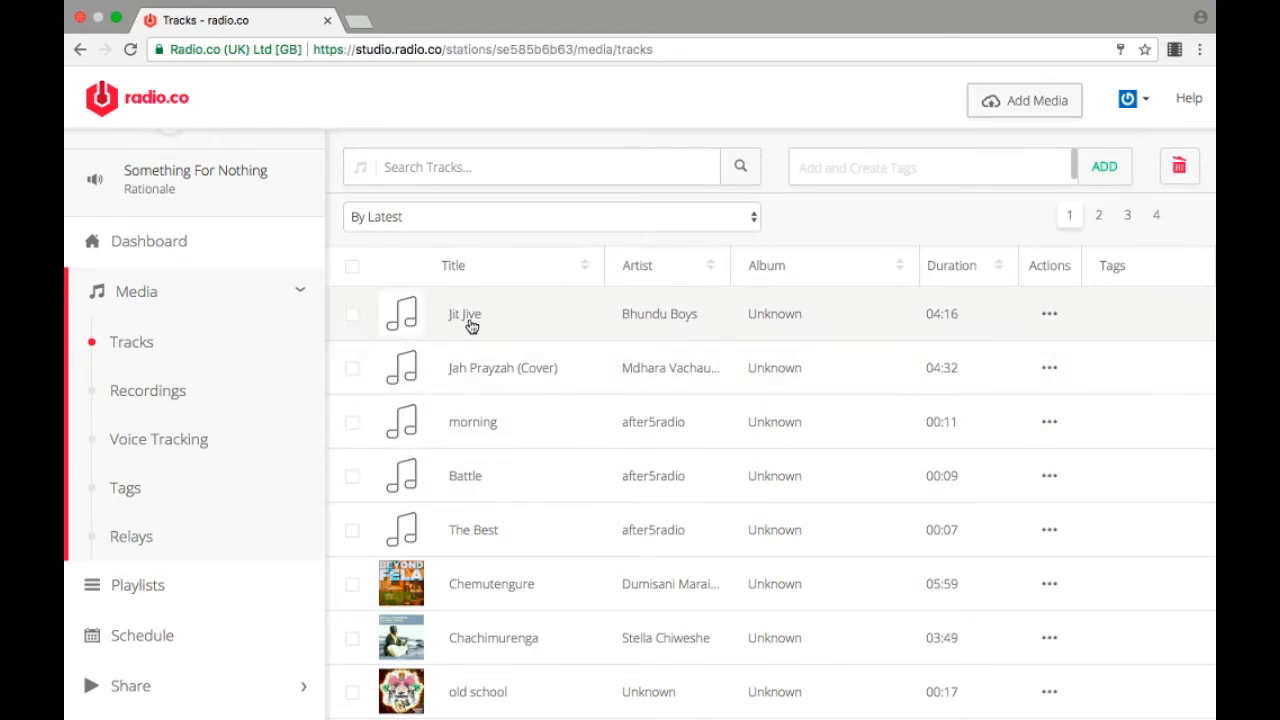
left_click(405, 316)
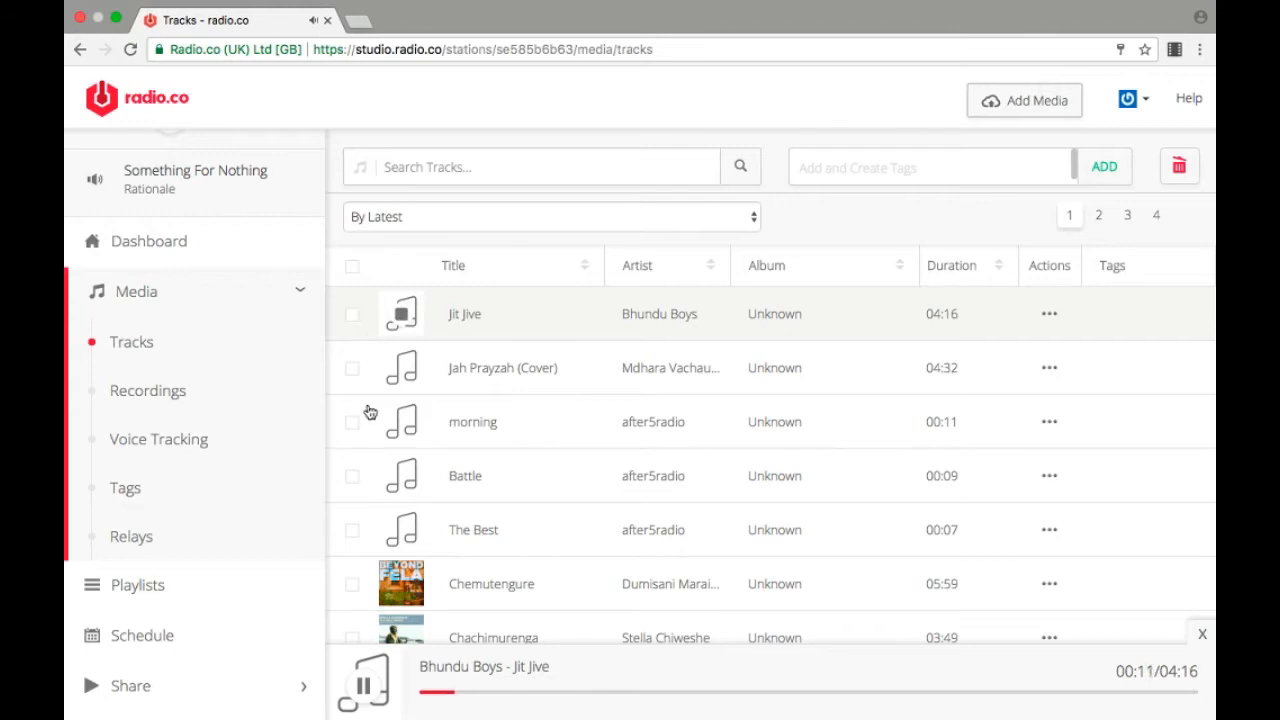
left_click(365, 690)
Step: Close the track preview player and add a new playlist named Demo
left_click(157, 587)
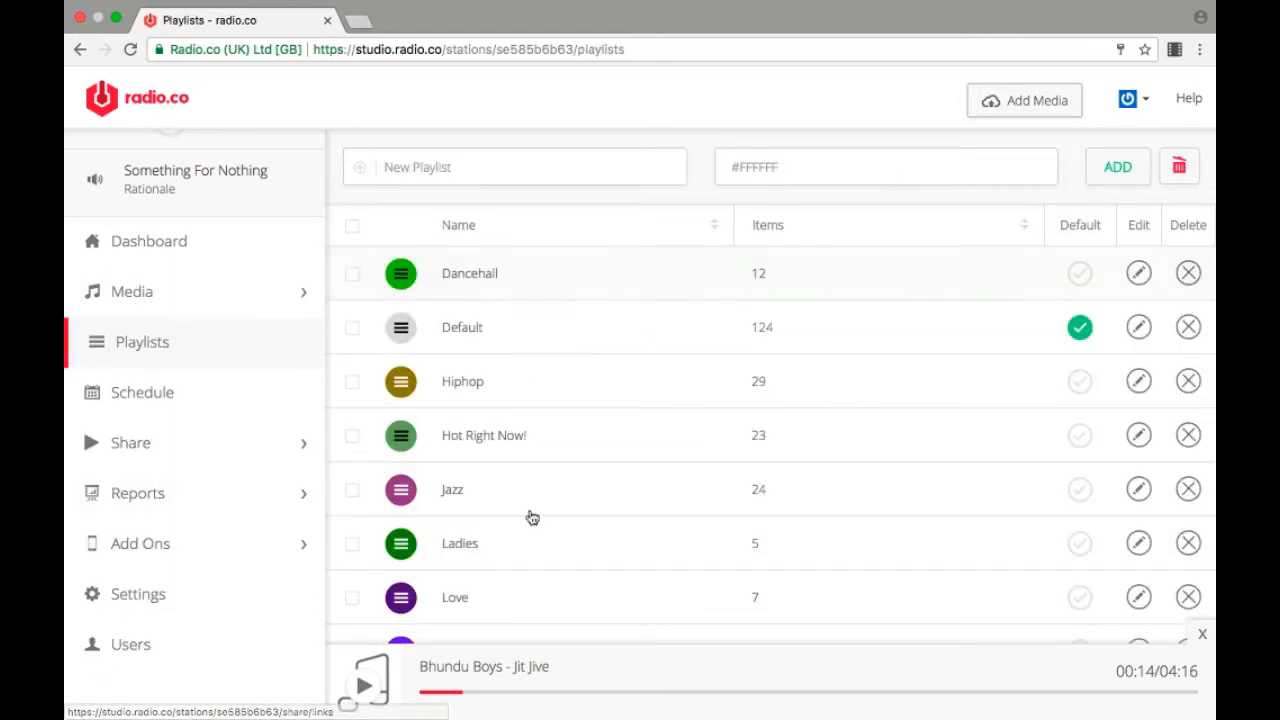
left_click(530, 177)
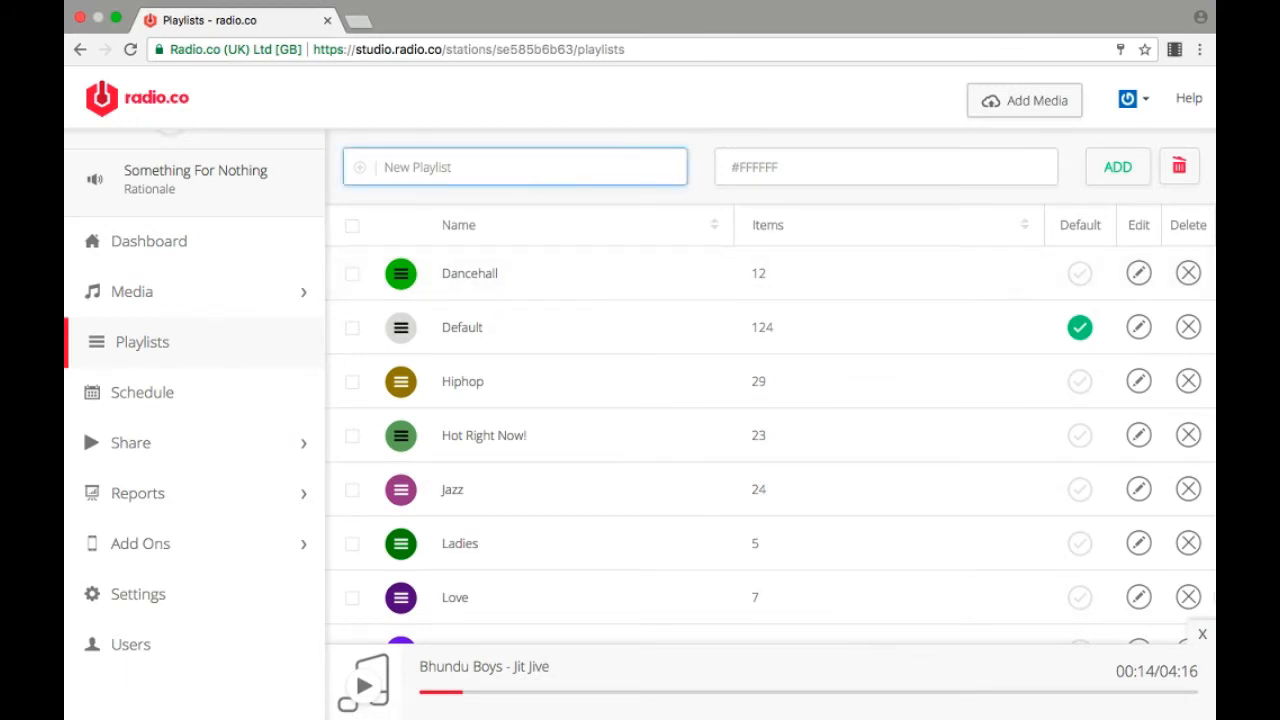
left_click(1203, 635)
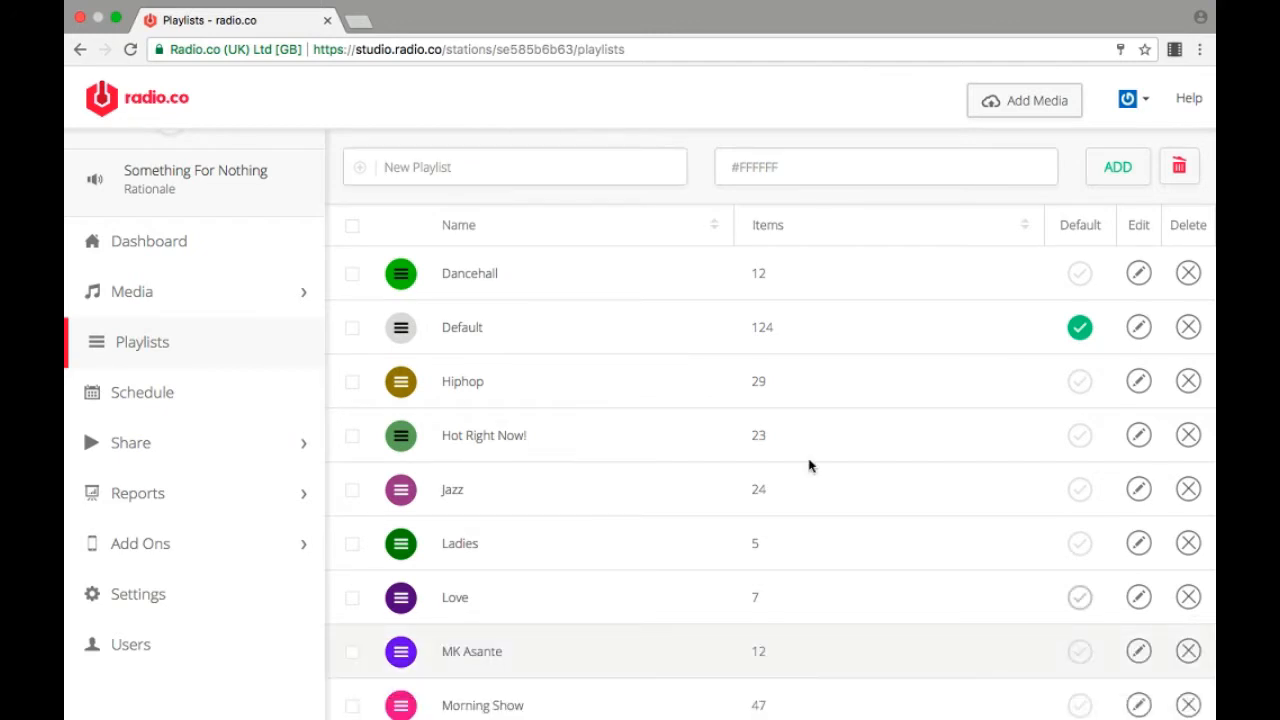
left_click(564, 178)
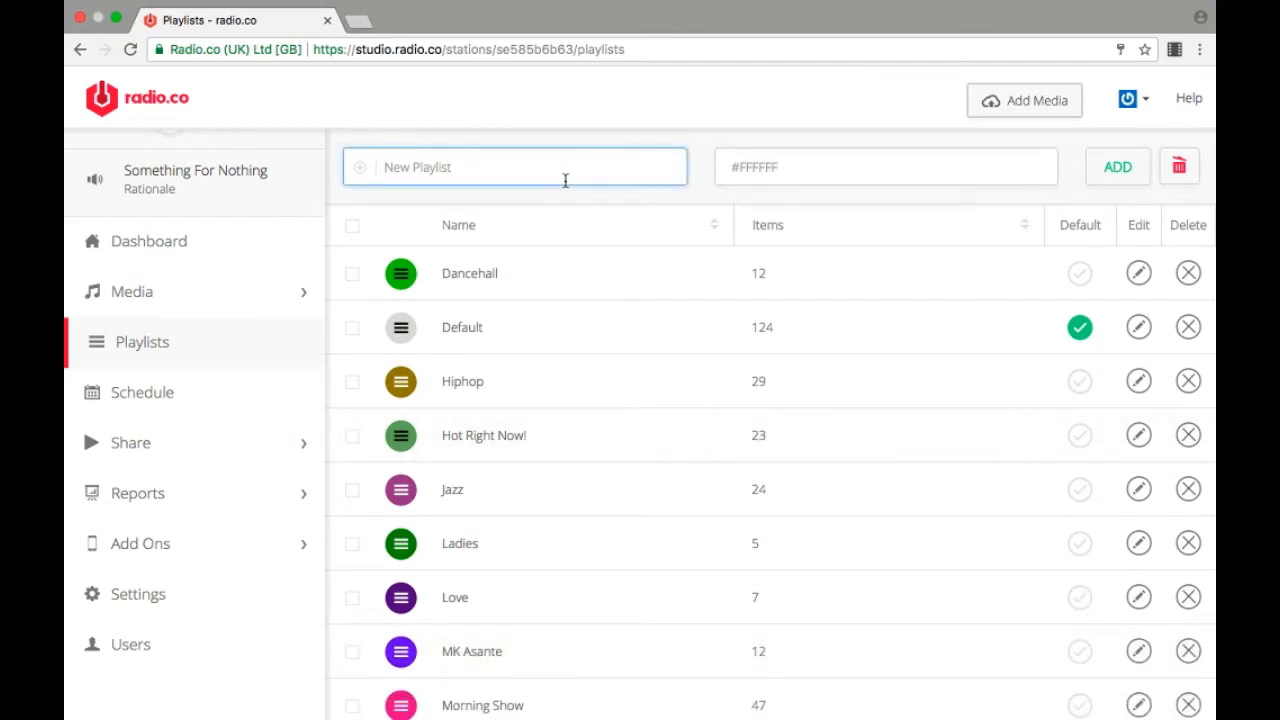
type("Demo")
left_click(408, 198)
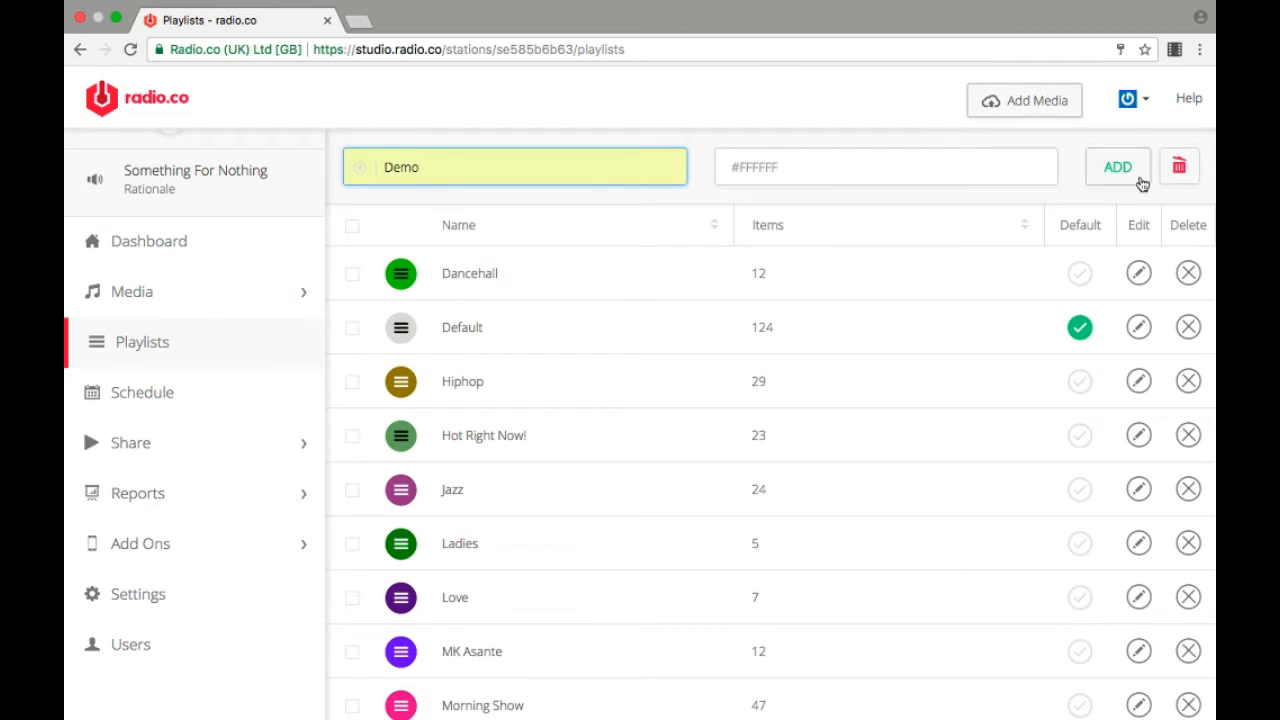
left_click(1106, 174)
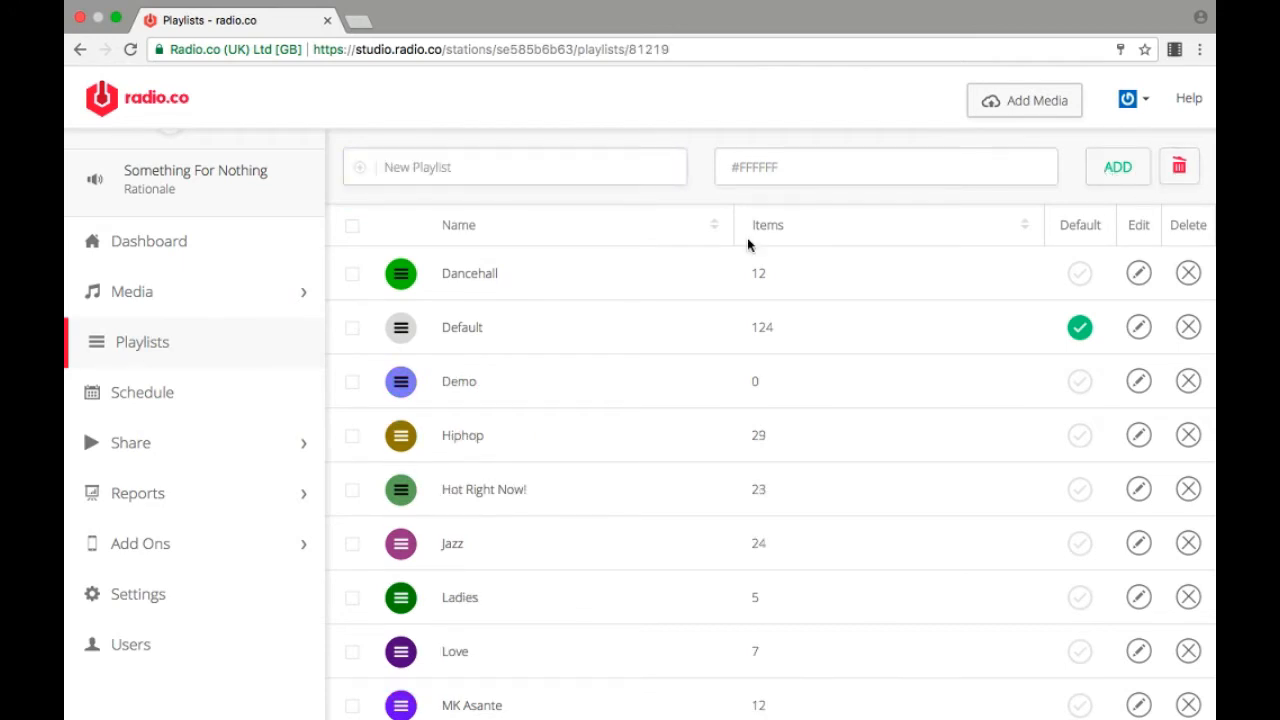
Step: Add the Jit Jive track to the Demo playlist and save the changes
left_click(534, 375)
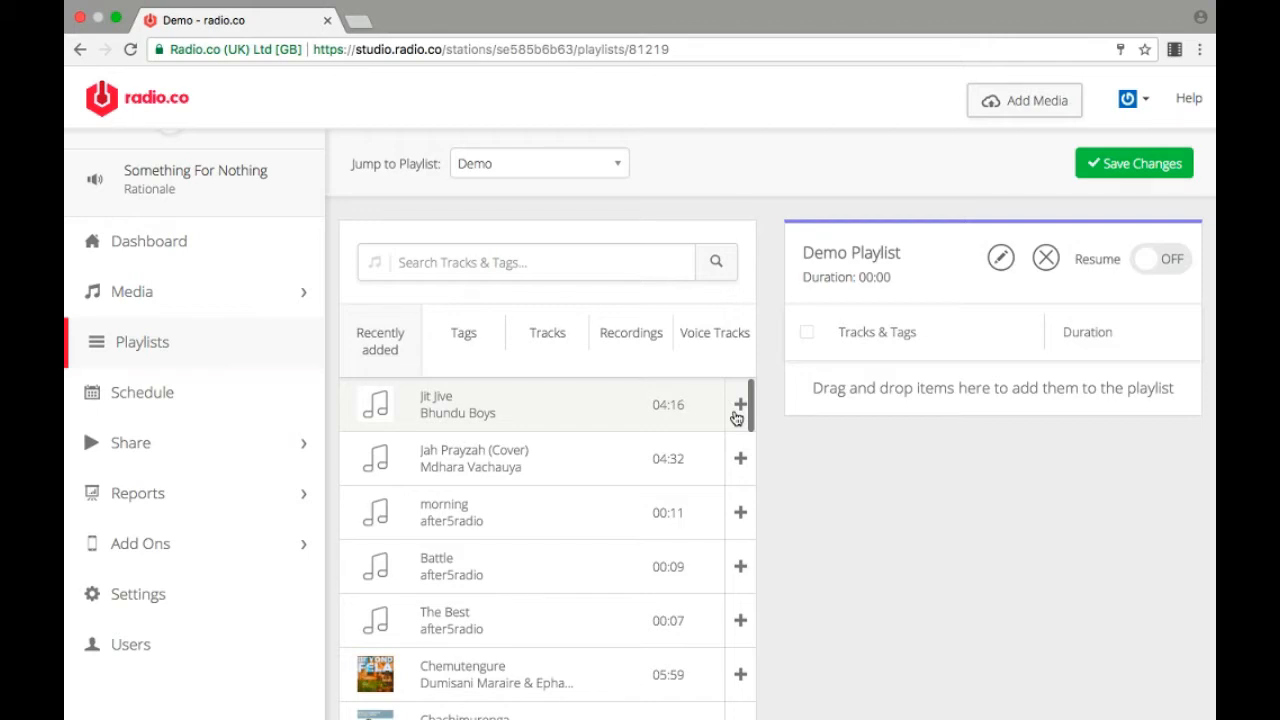
left_click(737, 415)
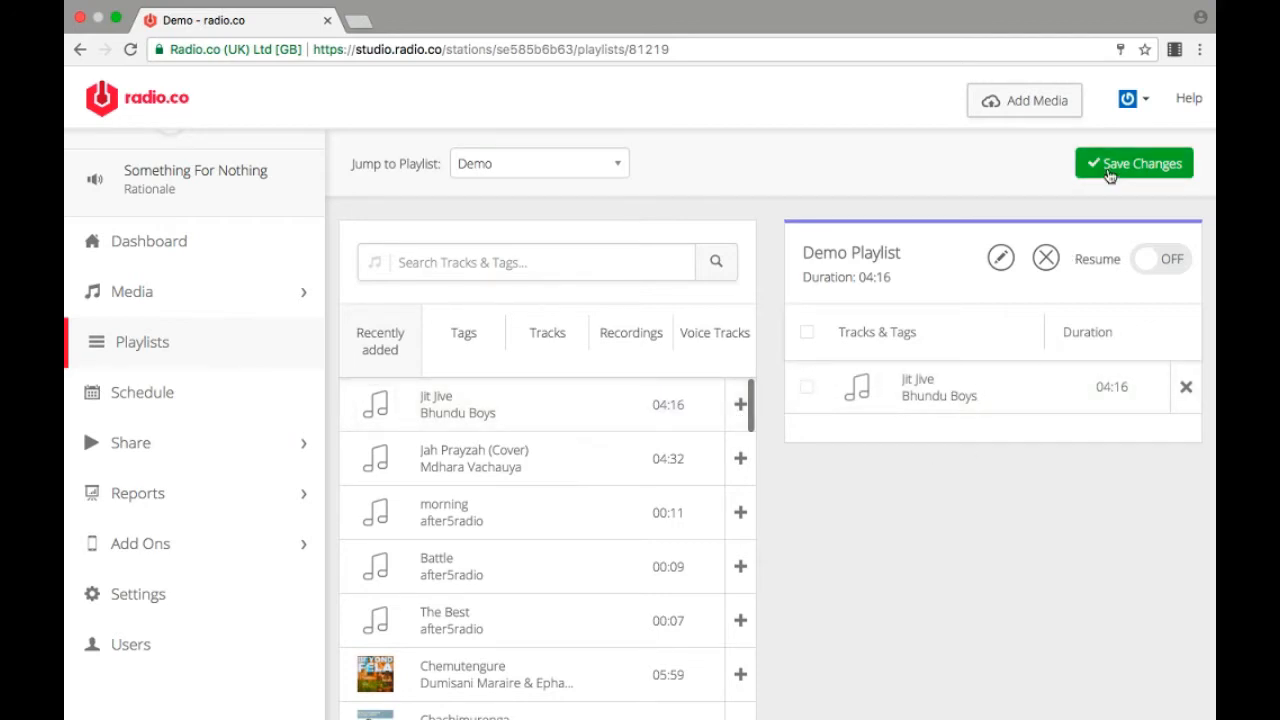
left_click(1108, 174)
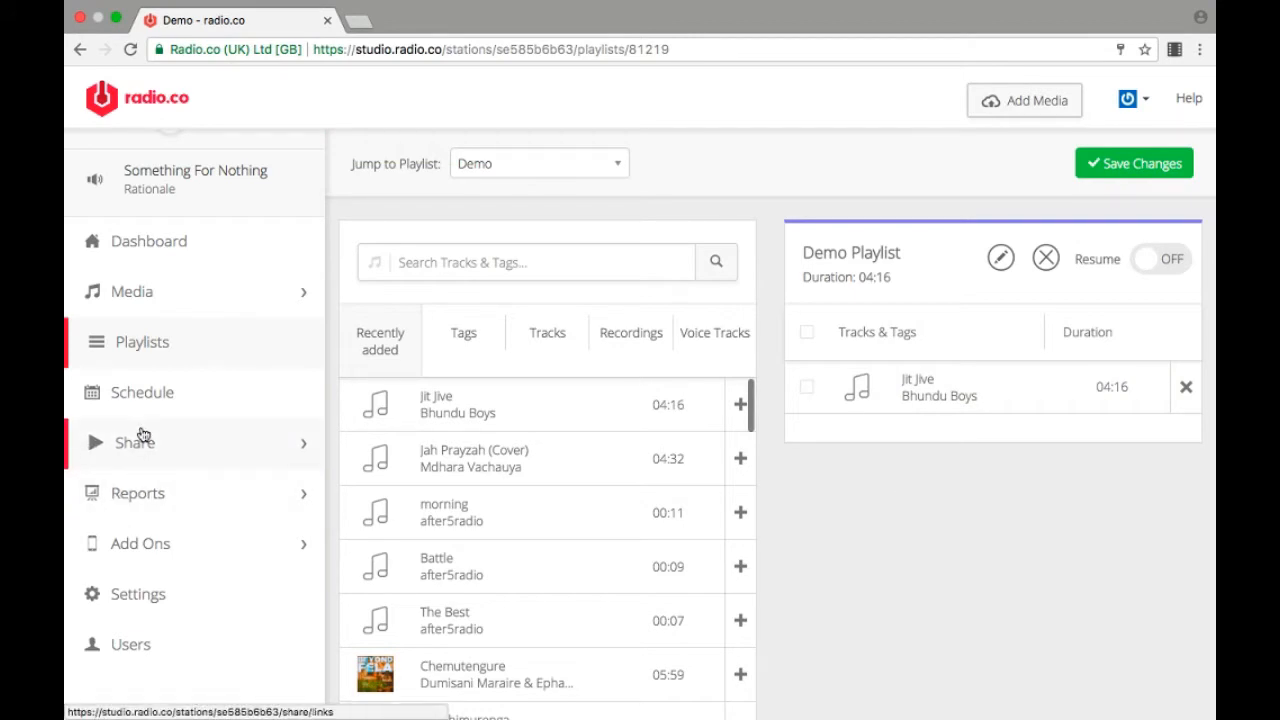
Step: Open the station's schedule and review the playlist events planned for the current week
left_click(150, 395)
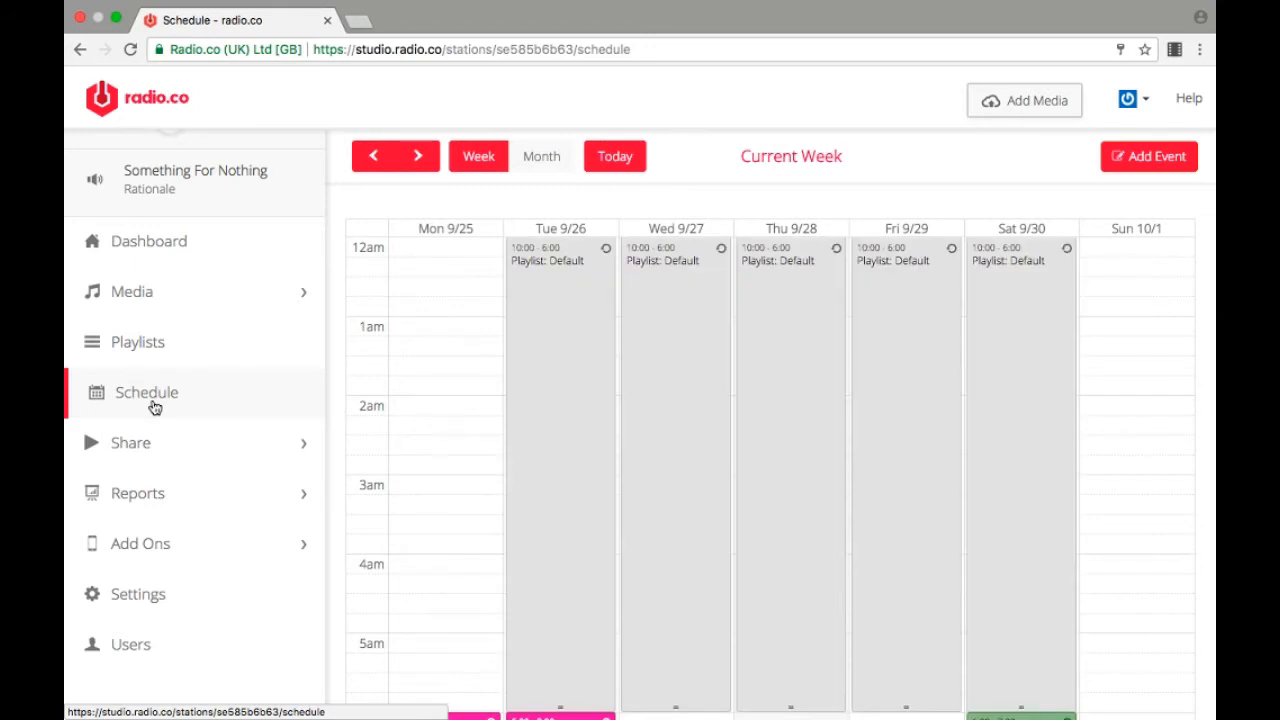
scroll(667, 418, "down", 10)
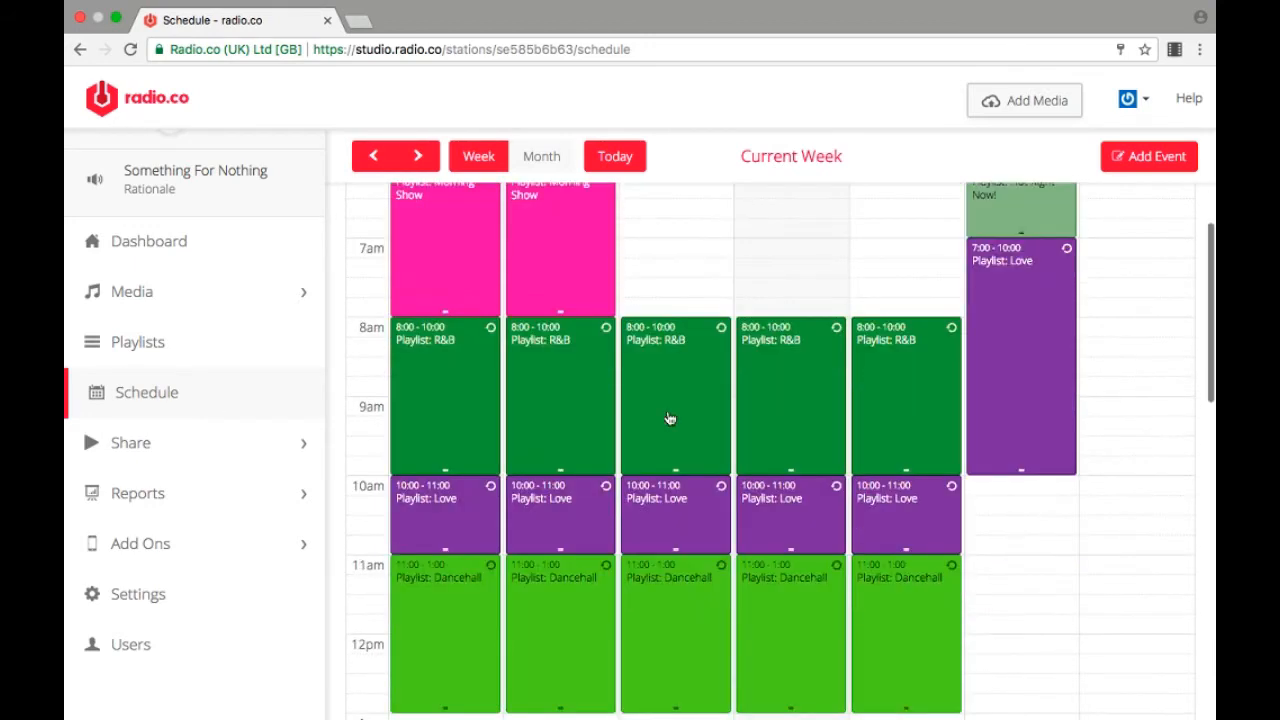
scroll(670, 418, "down", 5)
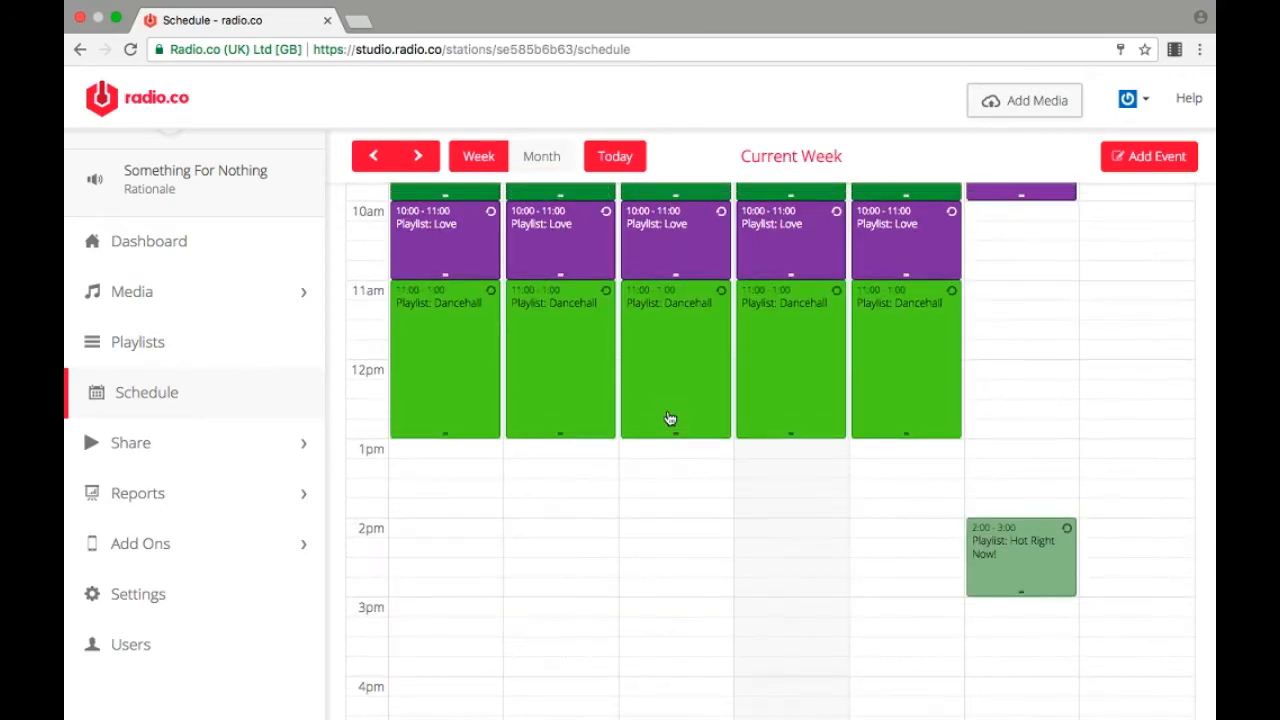
scroll(670, 418, "up", 10)
scroll(670, 418, "up", 2)
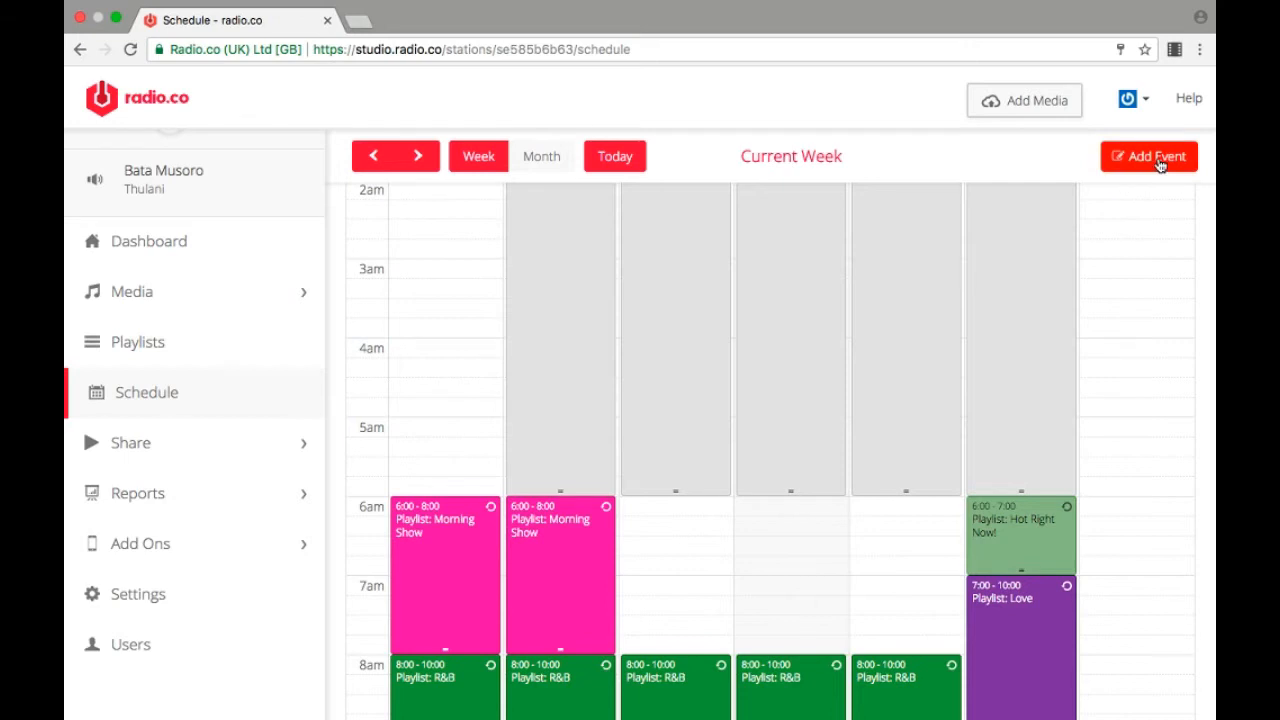
left_click(1158, 157)
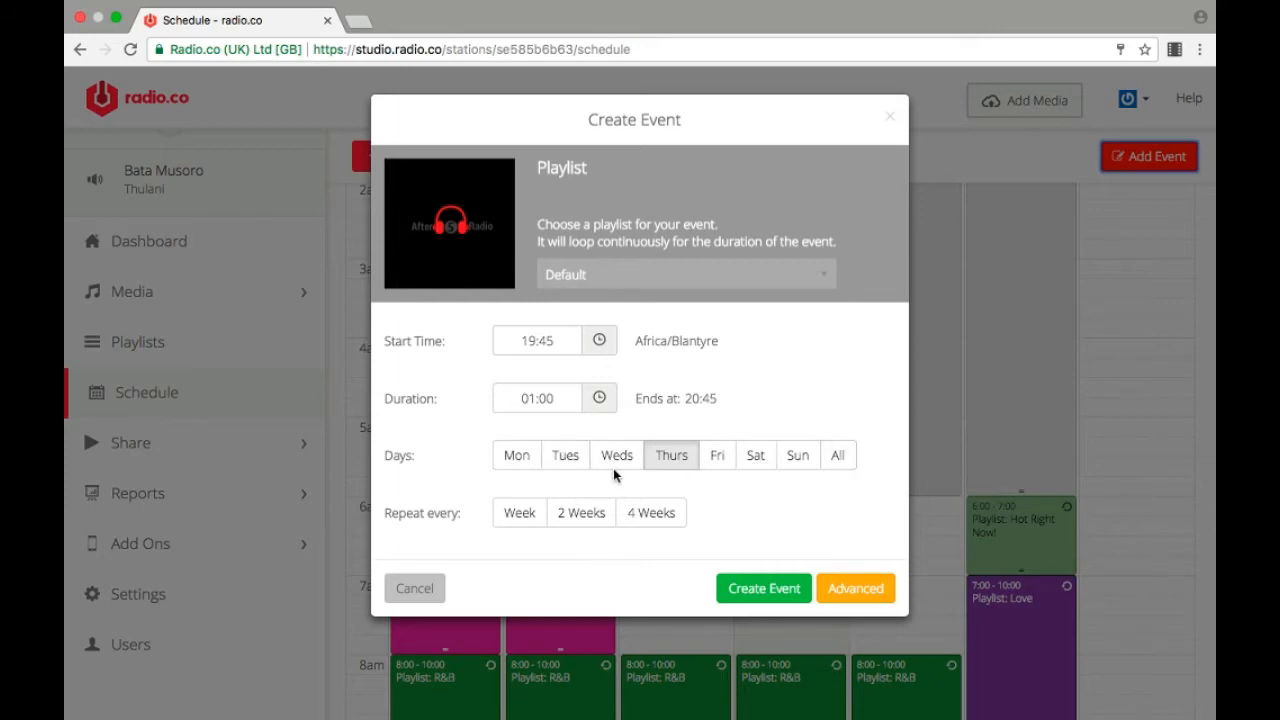
left_click(566, 466)
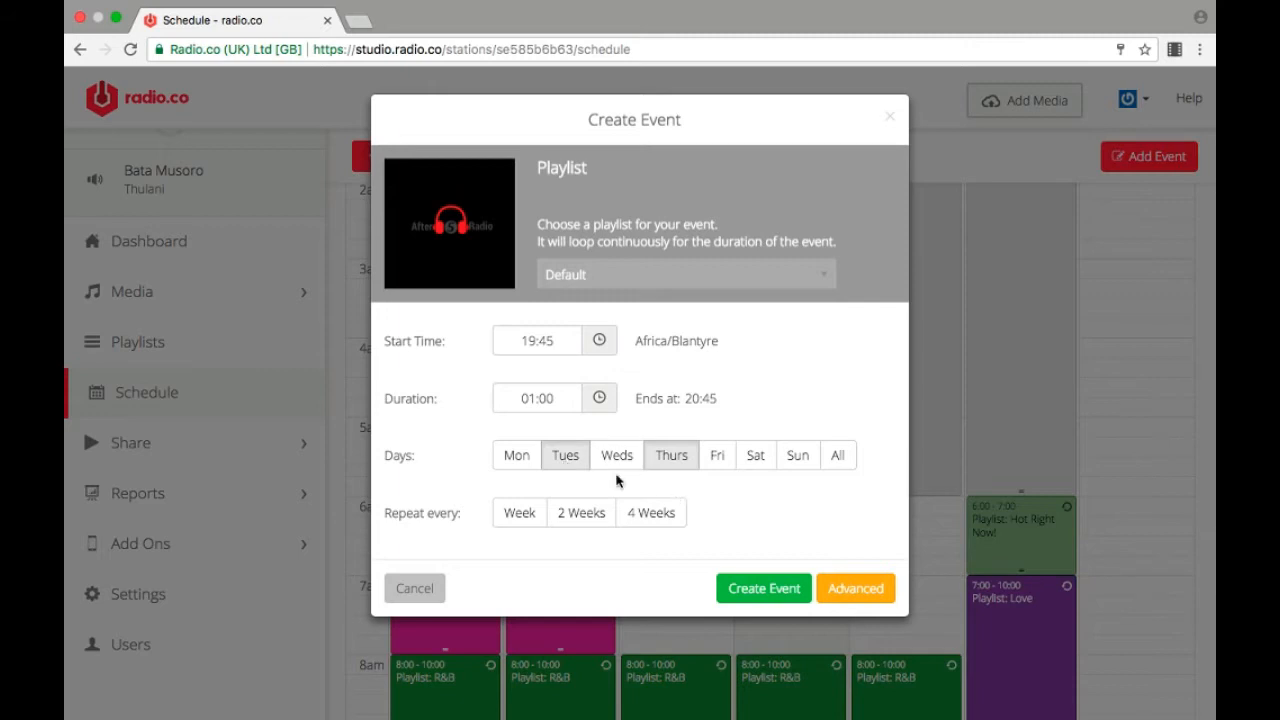
left_click(560, 458)
left_click(514, 453)
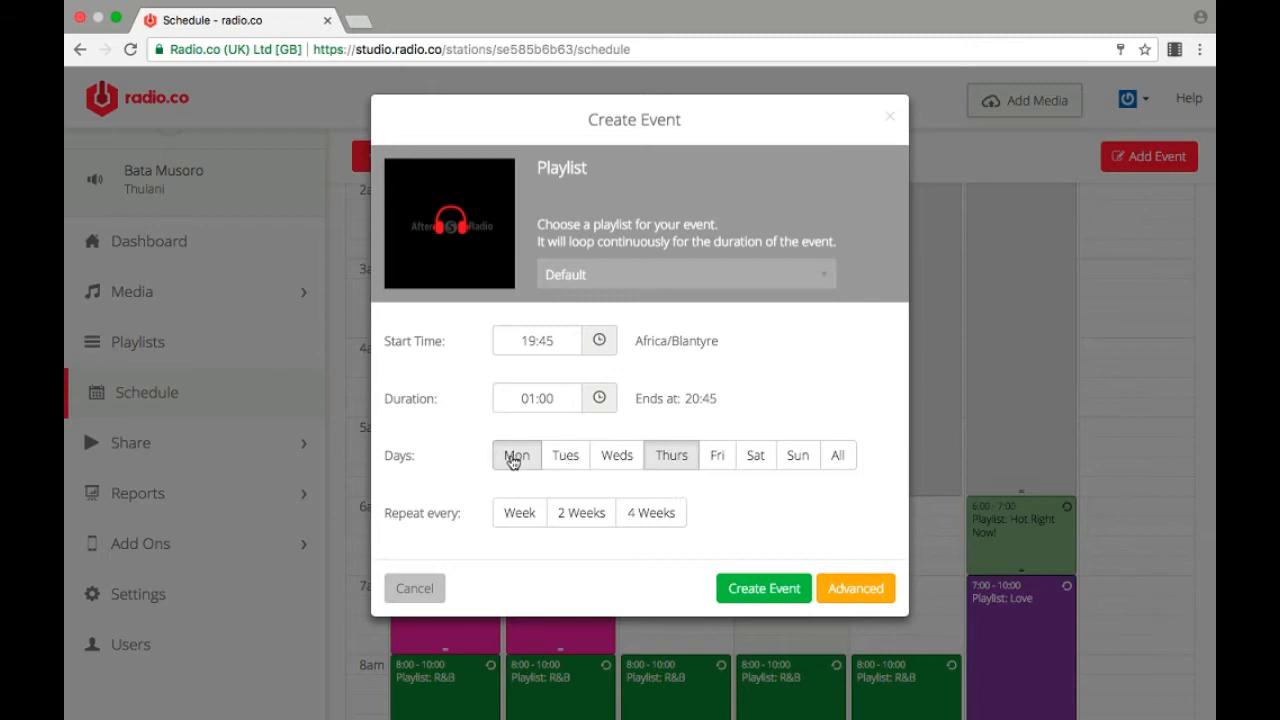
left_click(520, 465)
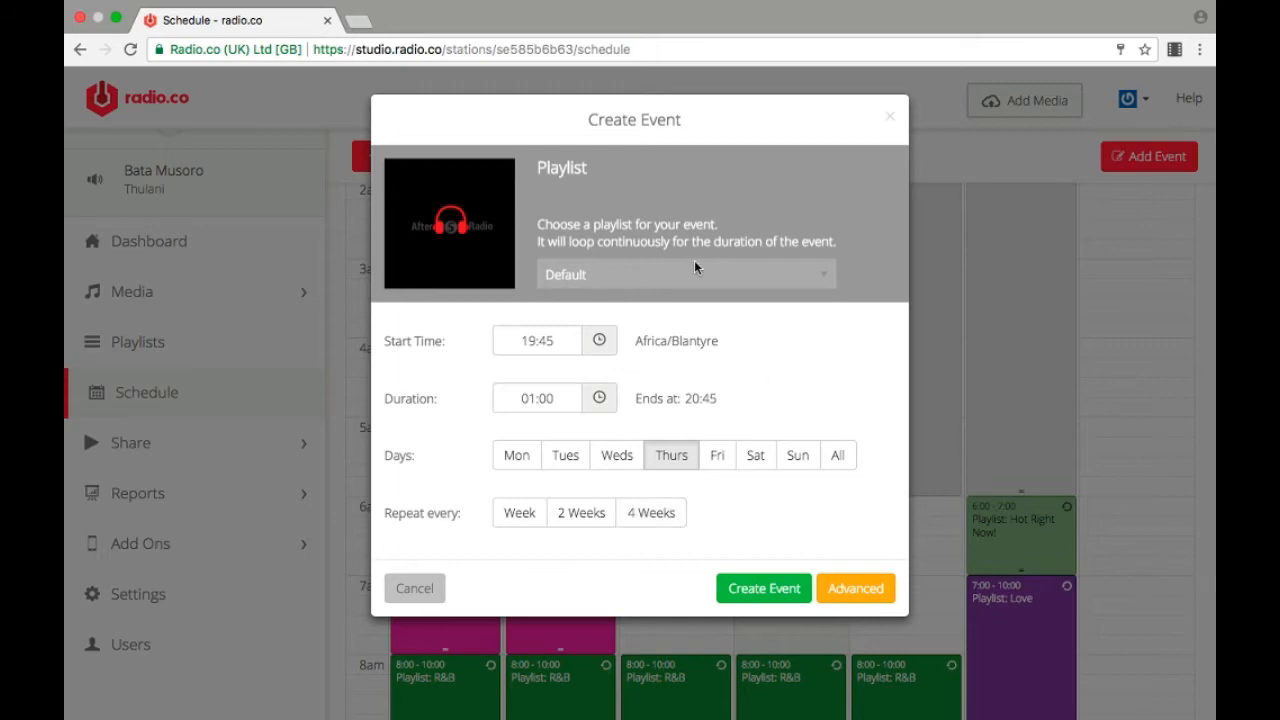
left_click(833, 279)
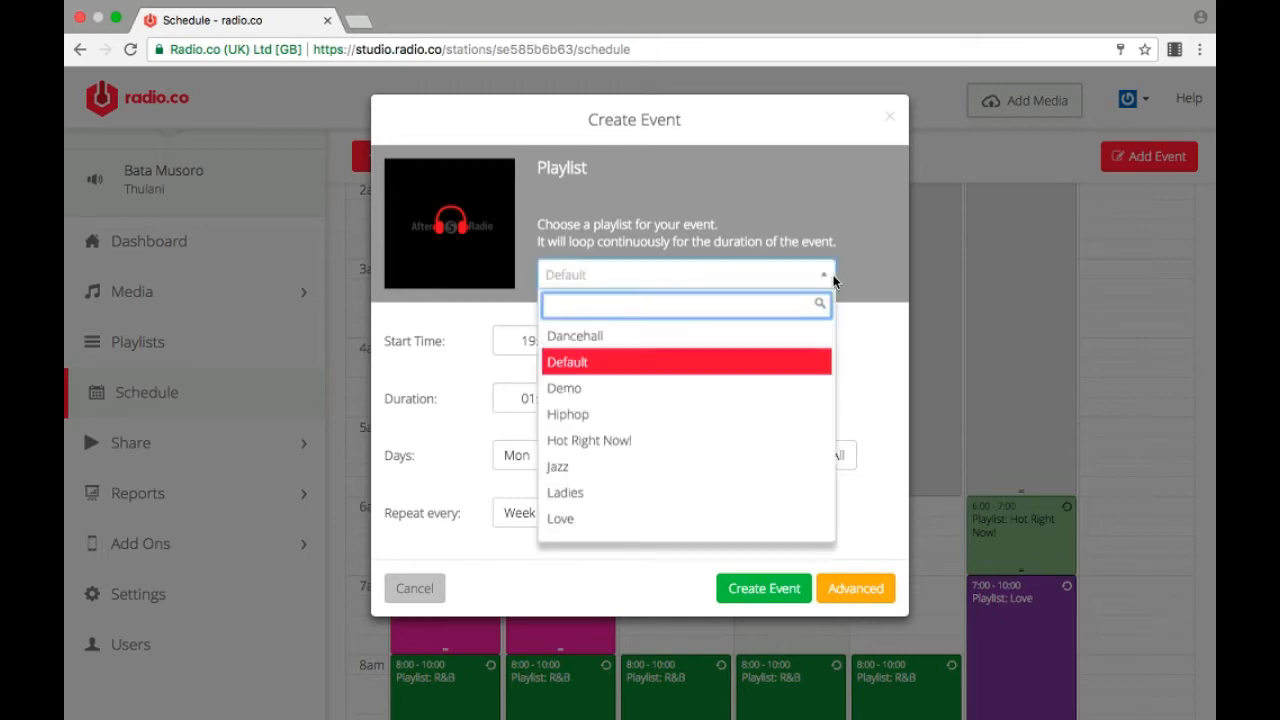
left_click(756, 390)
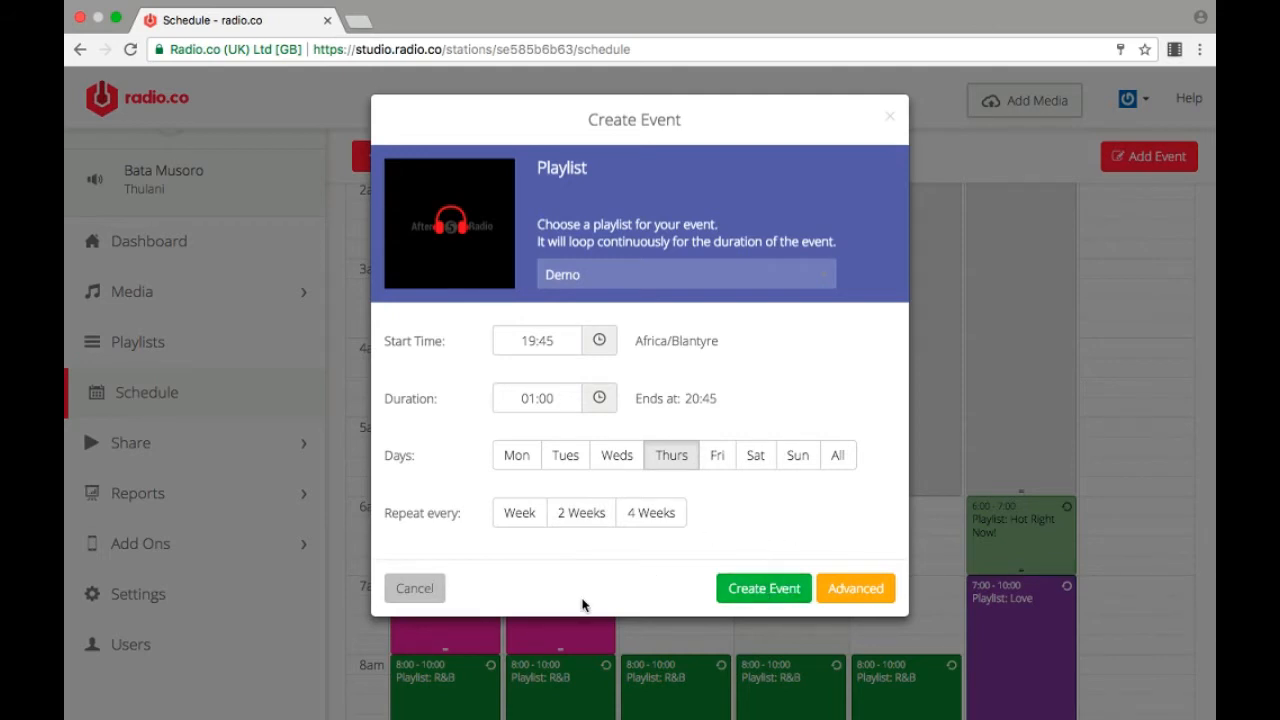
left_click(415, 590)
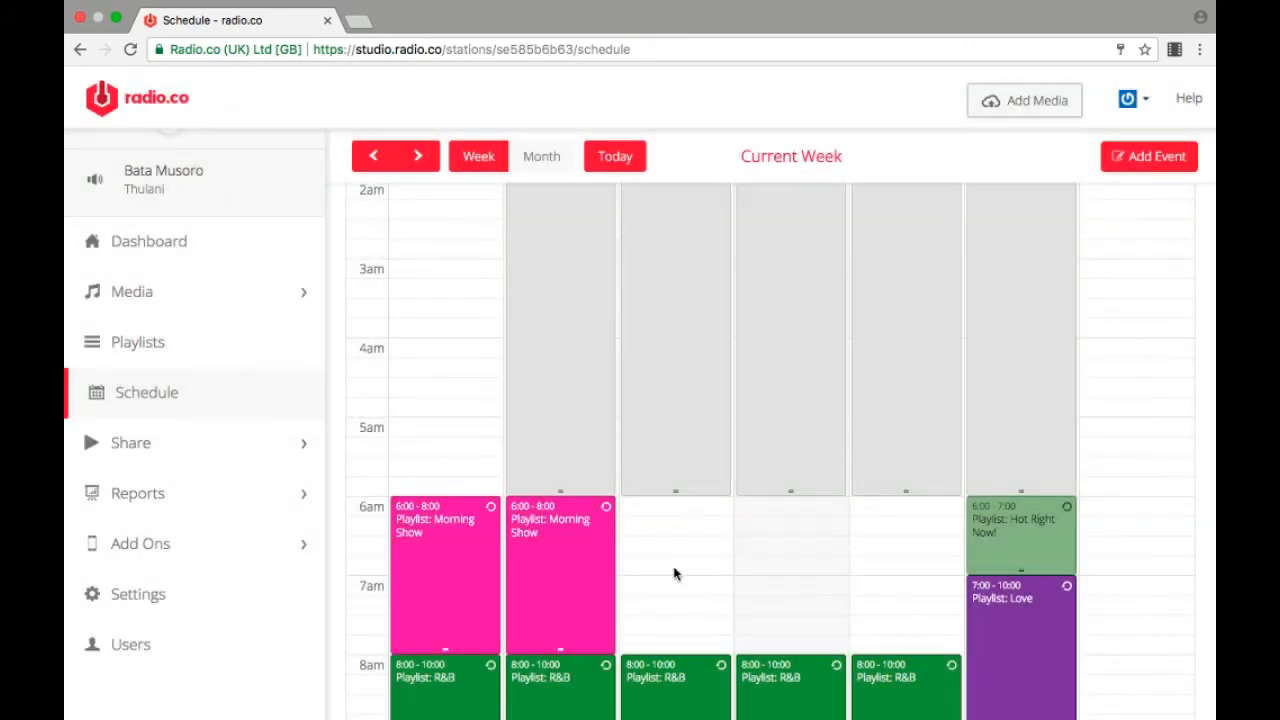
Step: Create a non-repeating 15-minute event on Wednesday at 06:30 in the schedule, using the Demo playlist
scroll(441, 424, "up", 5)
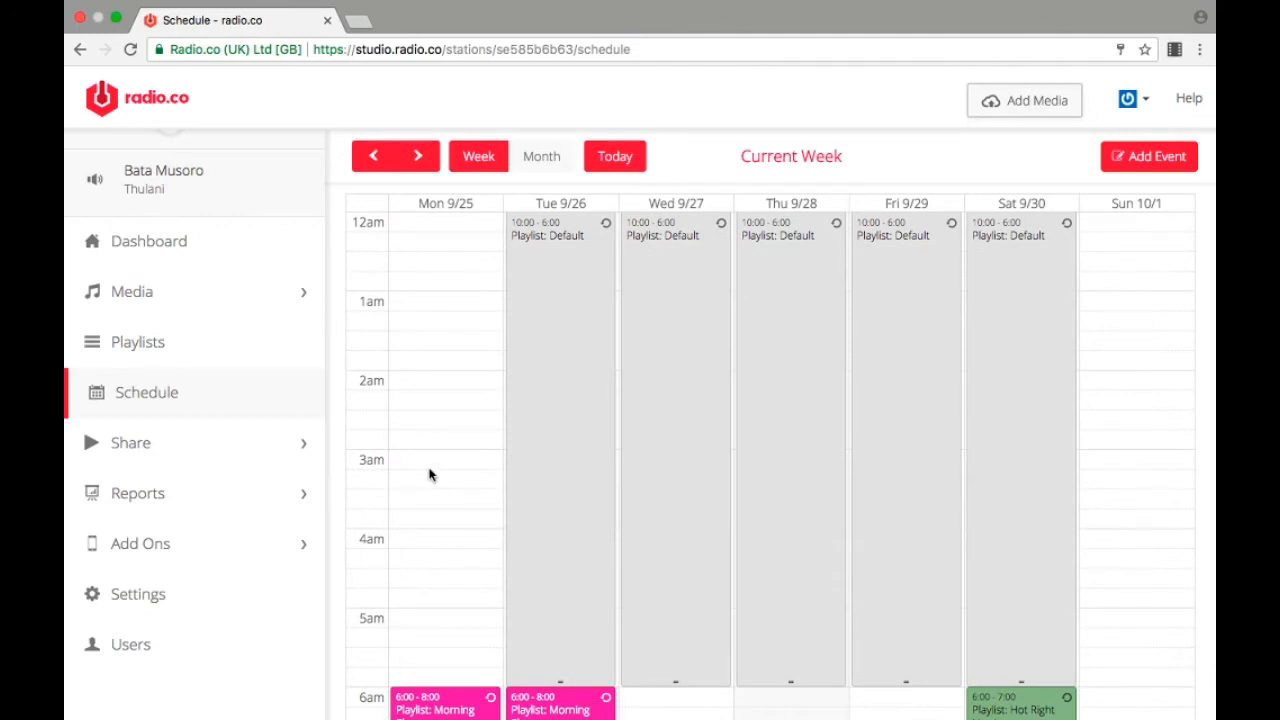
scroll(430, 470, "down", 5)
scroll(510, 459, "down", 1)
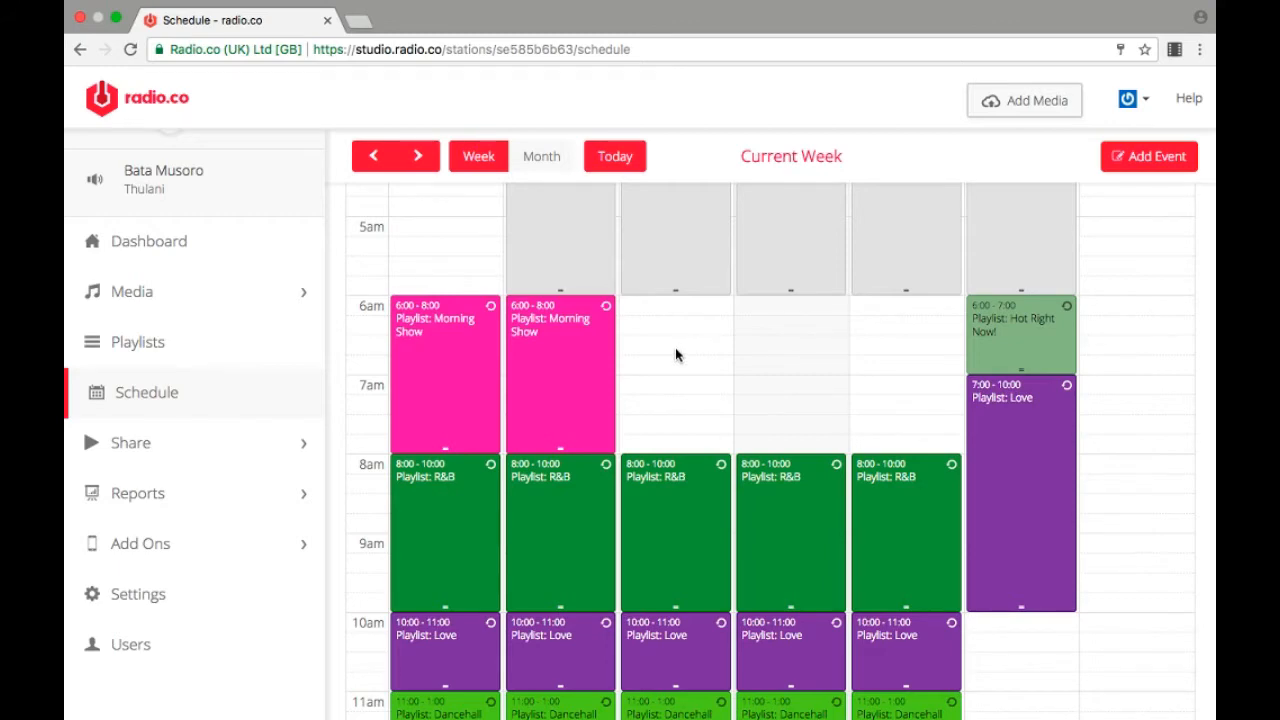
left_click(676, 350)
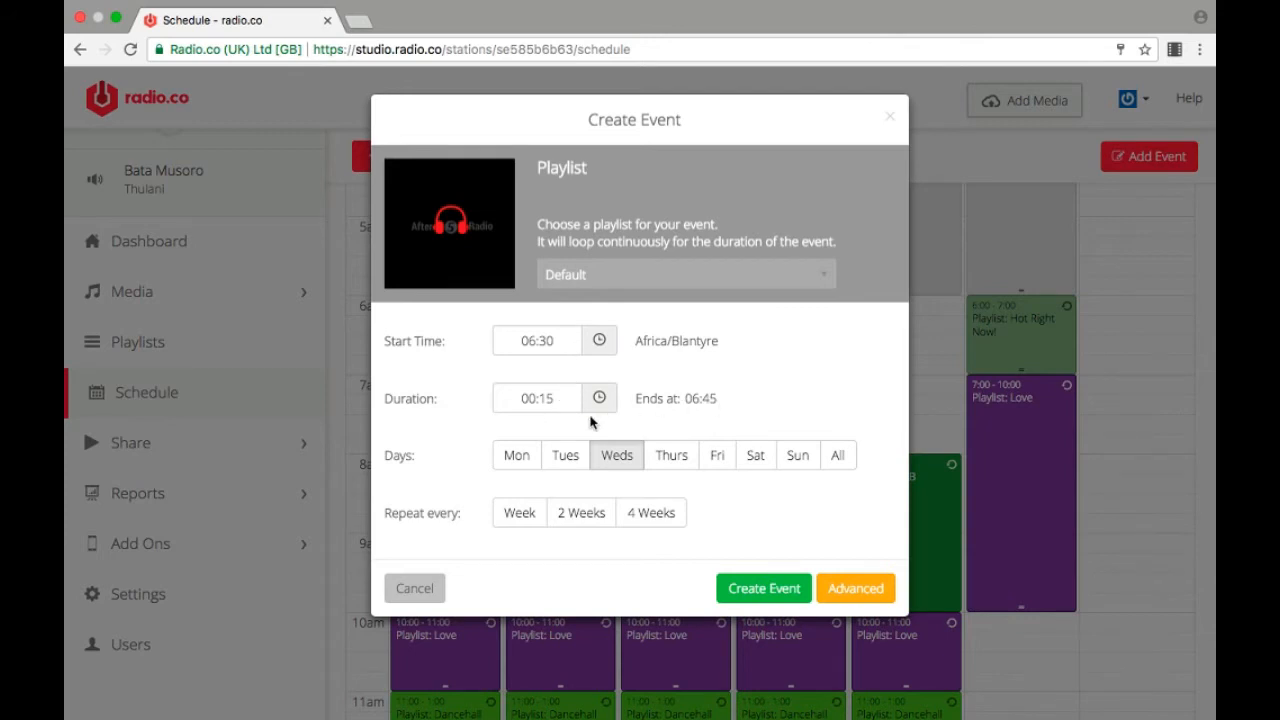
left_click(637, 275)
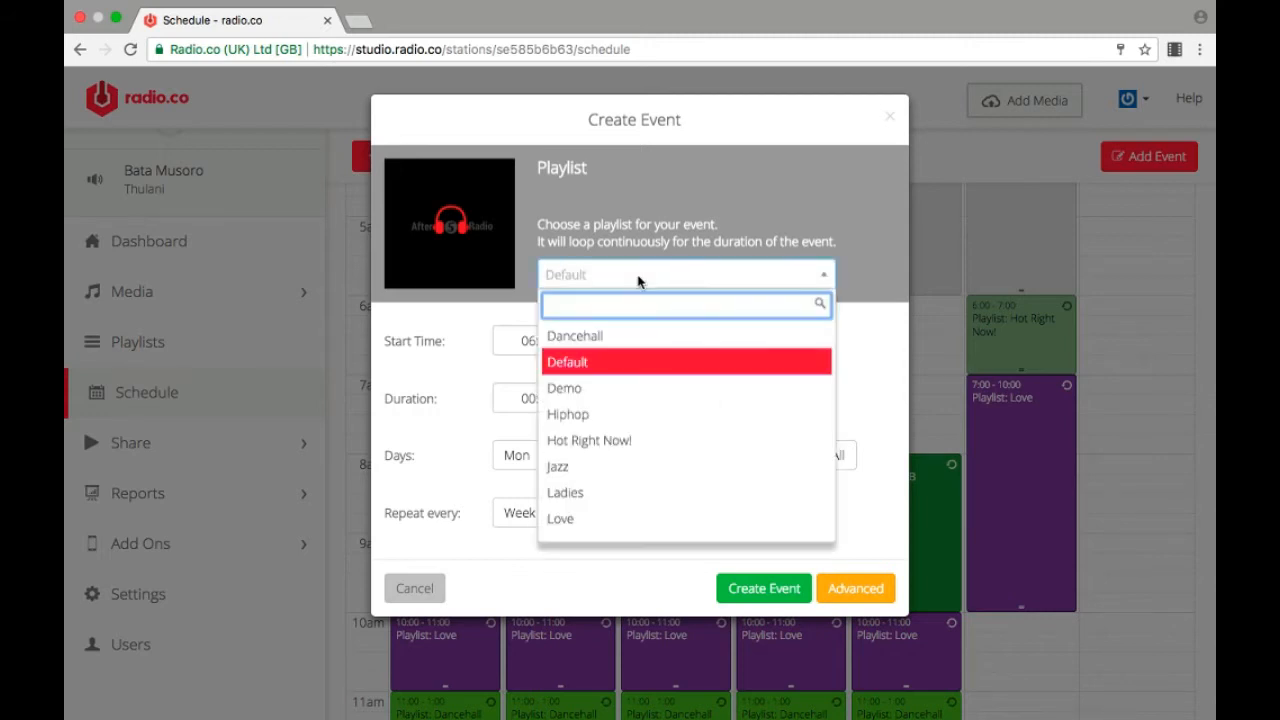
left_click(637, 390)
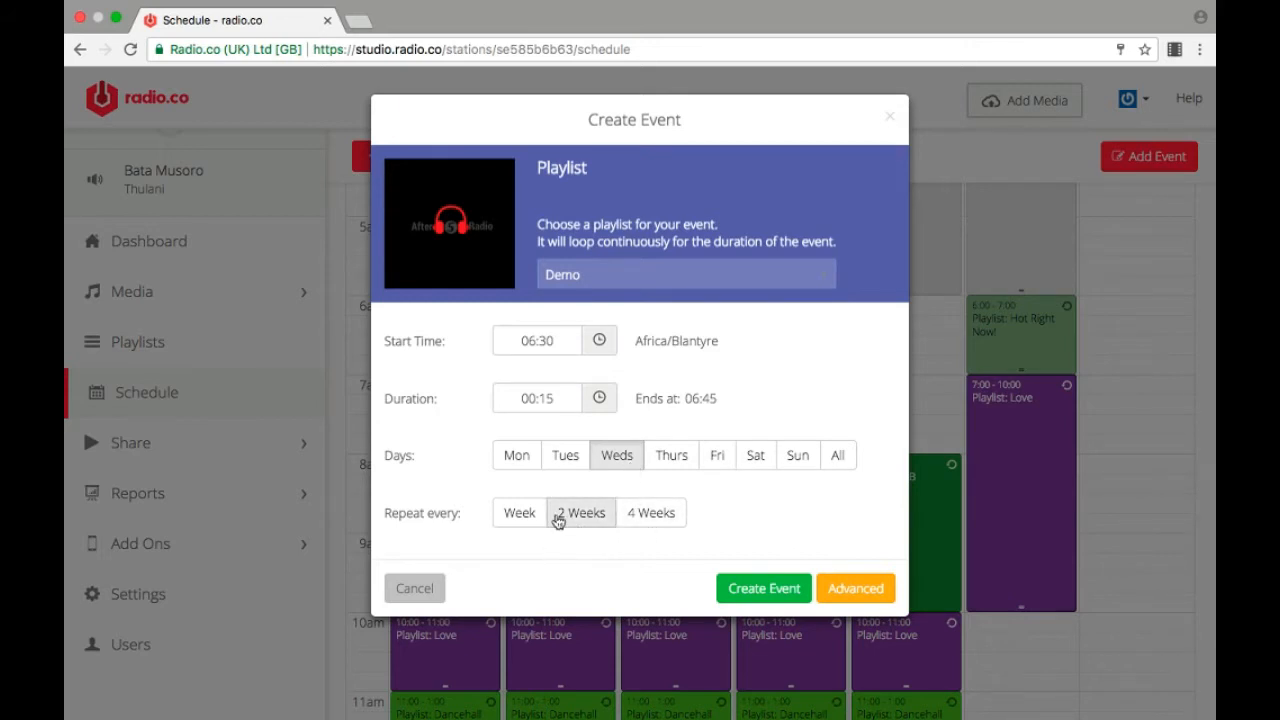
left_click(519, 515)
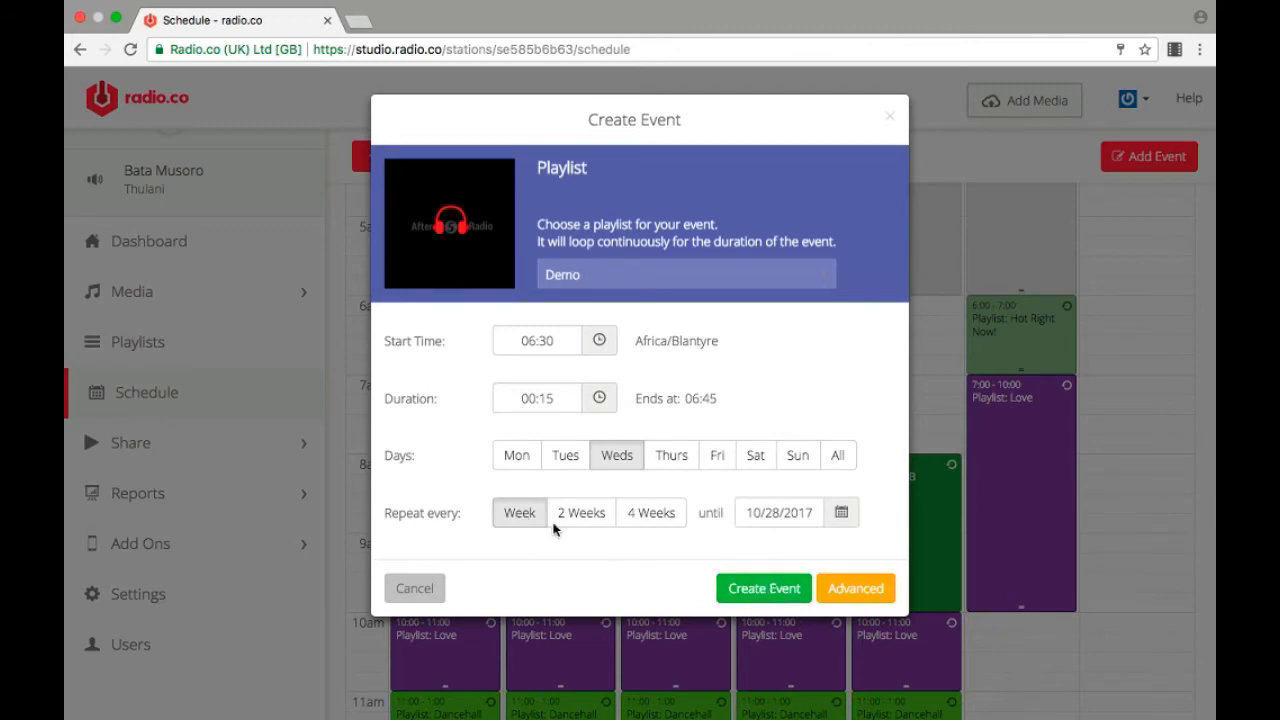
left_click(524, 514)
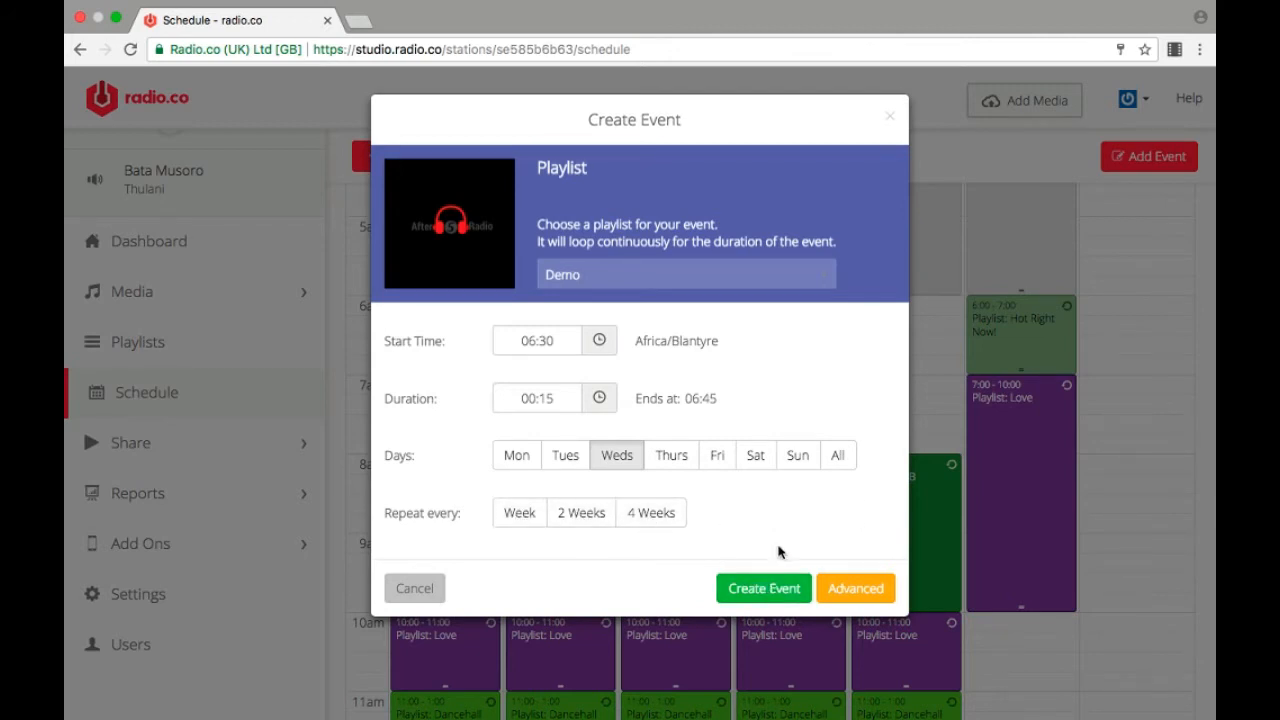
left_click(768, 590)
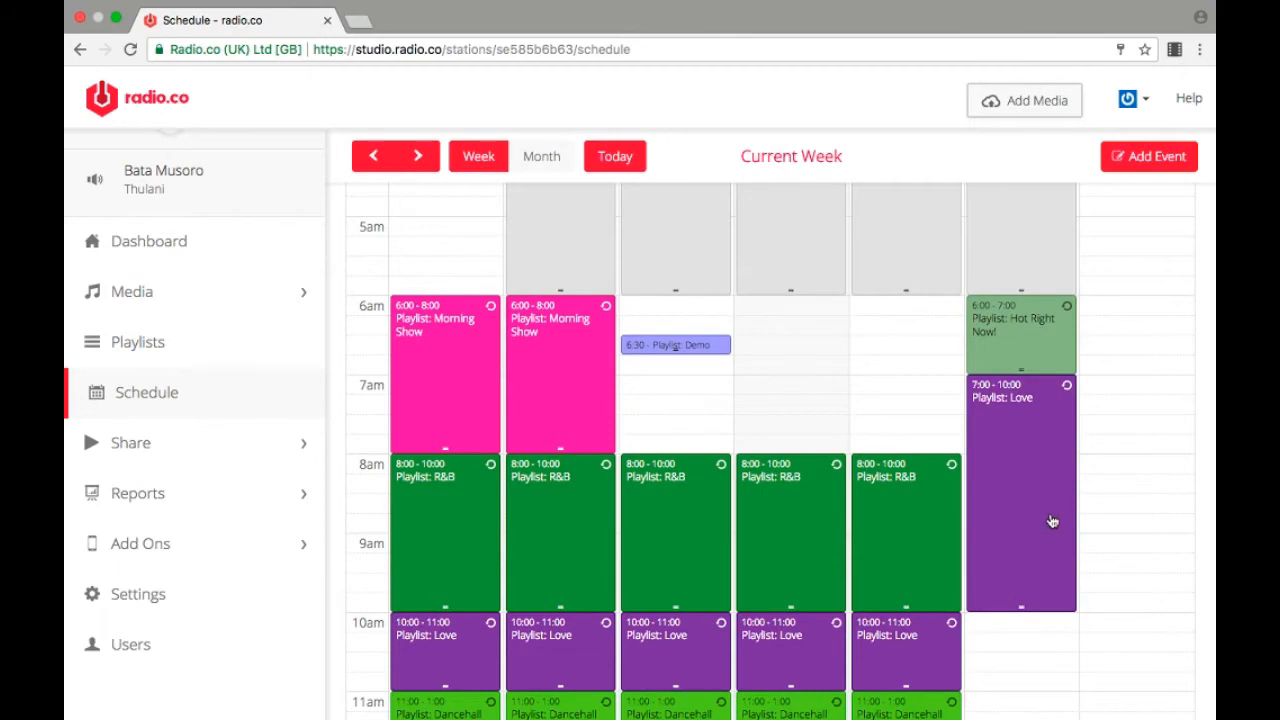
scroll(1050, 520, "down", 3)
scroll(1050, 520, "down", 1)
scroll(1050, 520, "up", 3)
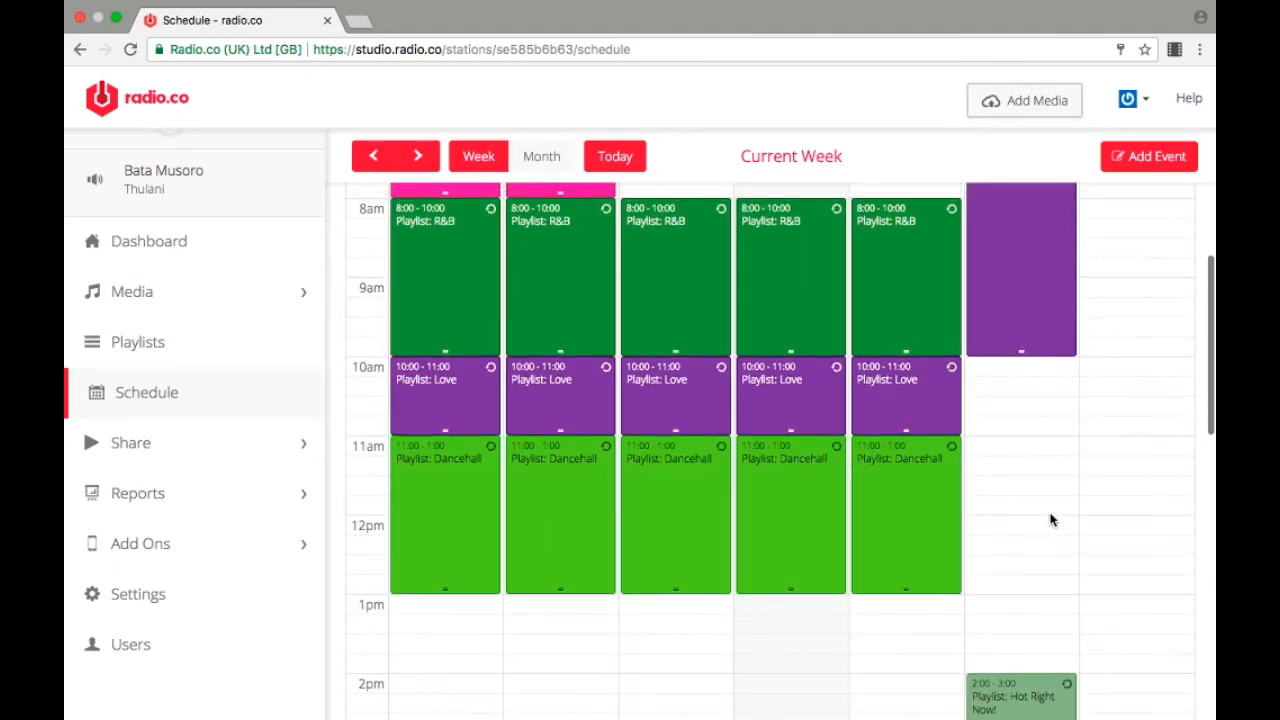
scroll(1050, 520, "up", 1)
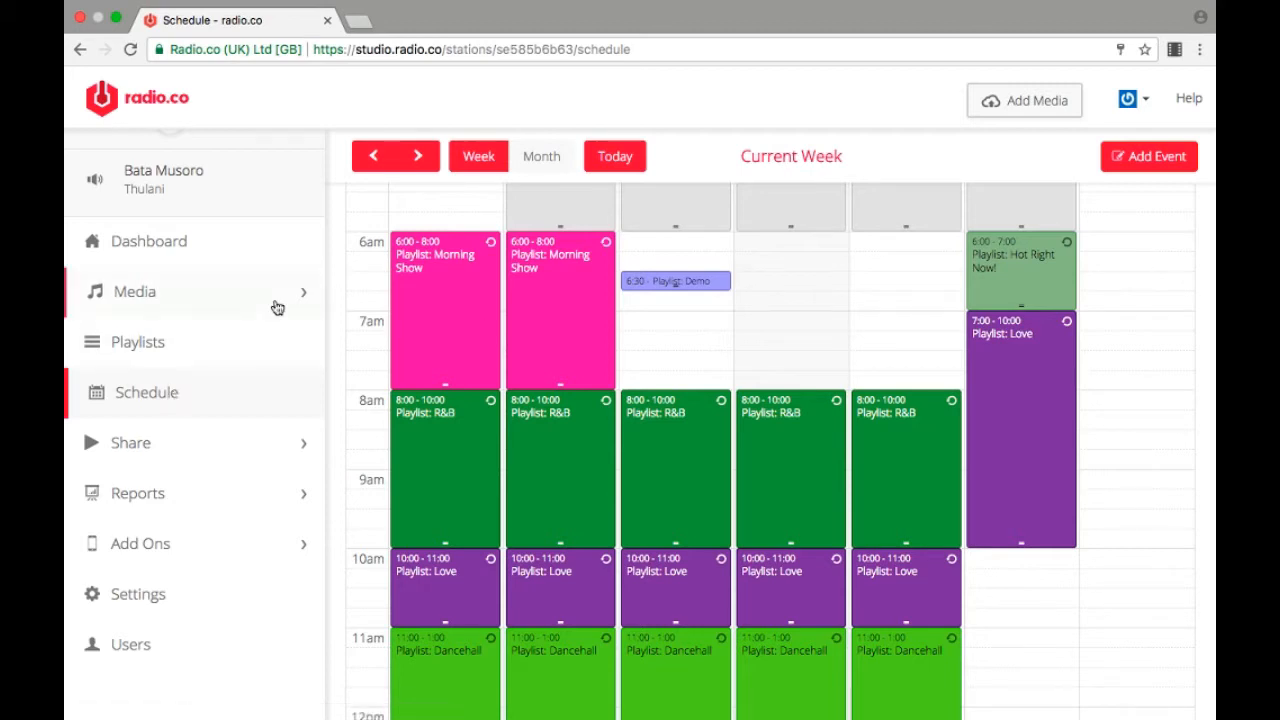
Step: Open the station dashboard, view the live connection details for host, port and password, and collapse them
left_click(191, 258)
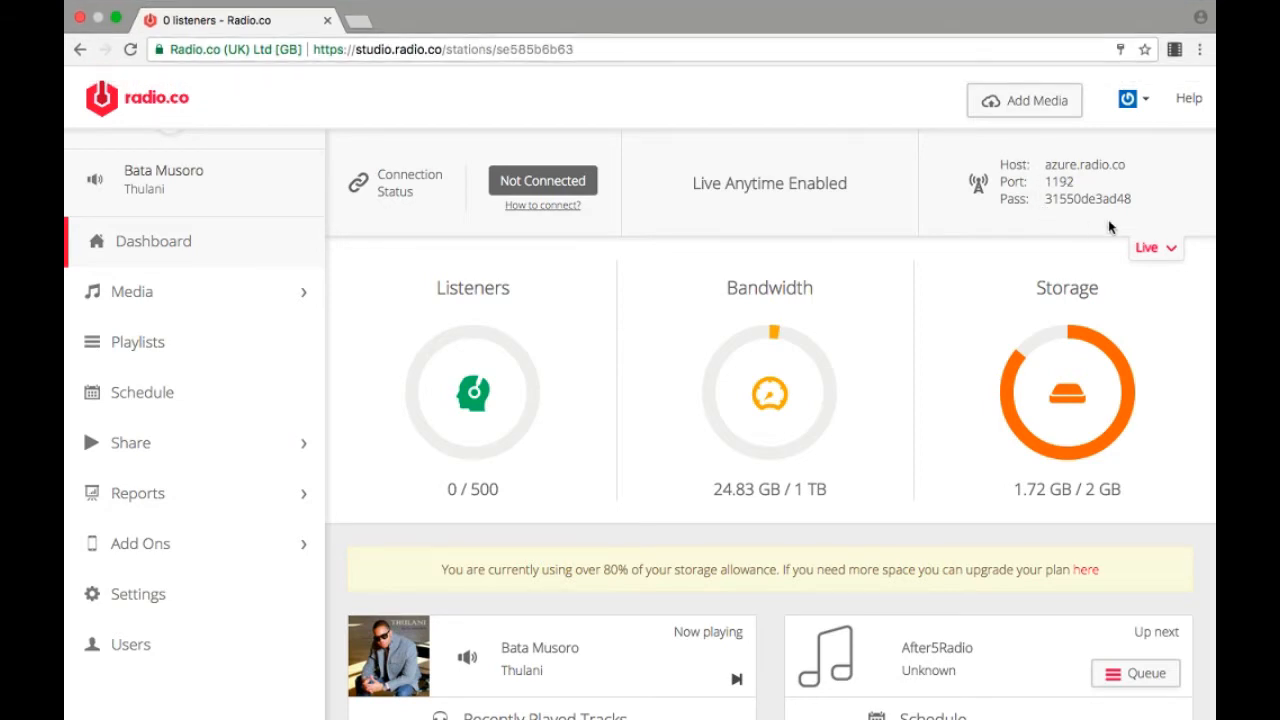
left_click(1155, 249)
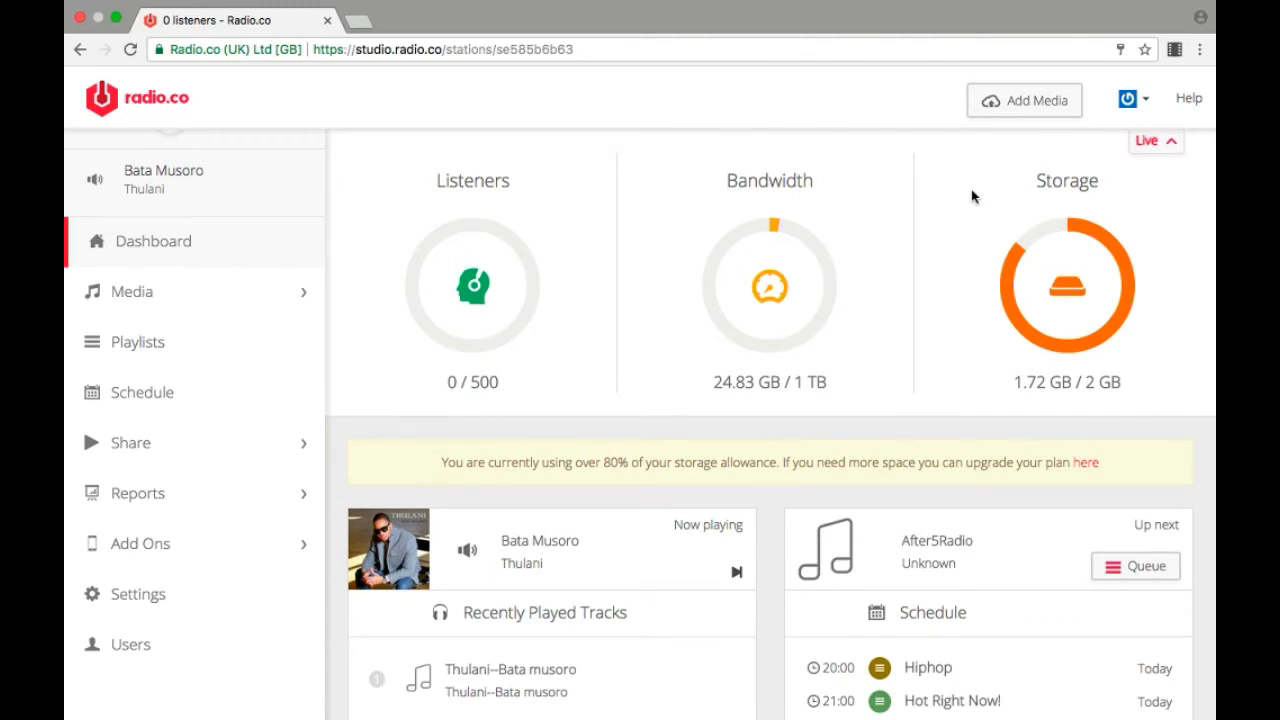
Step: Switch to the butt broadcasting app and minimize the OBS window behind it
key("super+Tab")
key("super+Tab")
key("super+Tab")
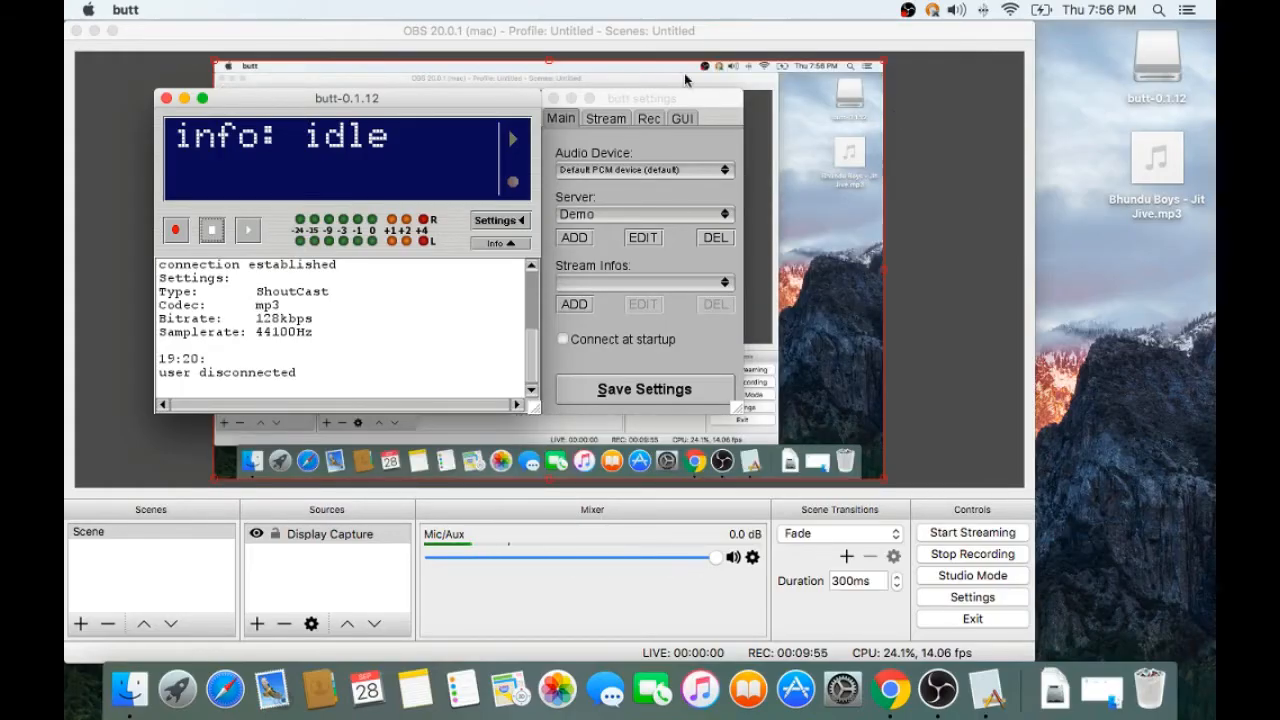
left_click(94, 31)
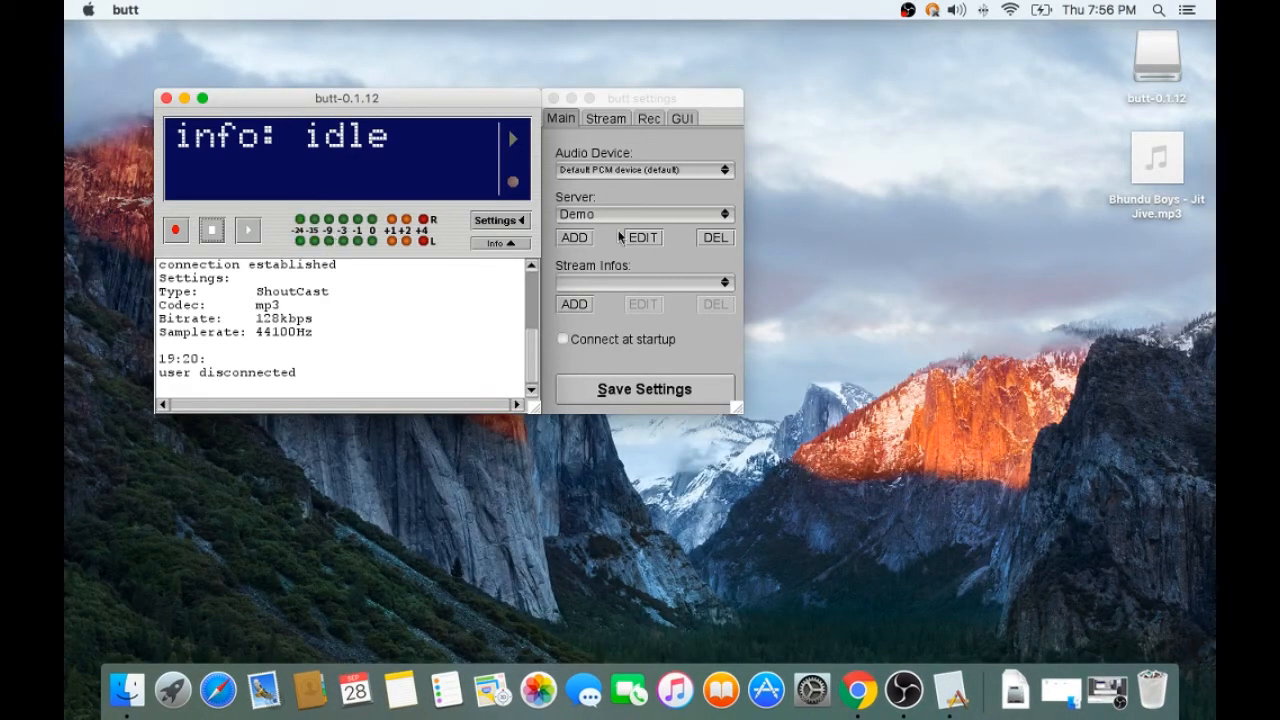
Step: Examine the Demo server's connection settings in butt and leave them without saving
left_click(510, 222)
left_click(510, 222)
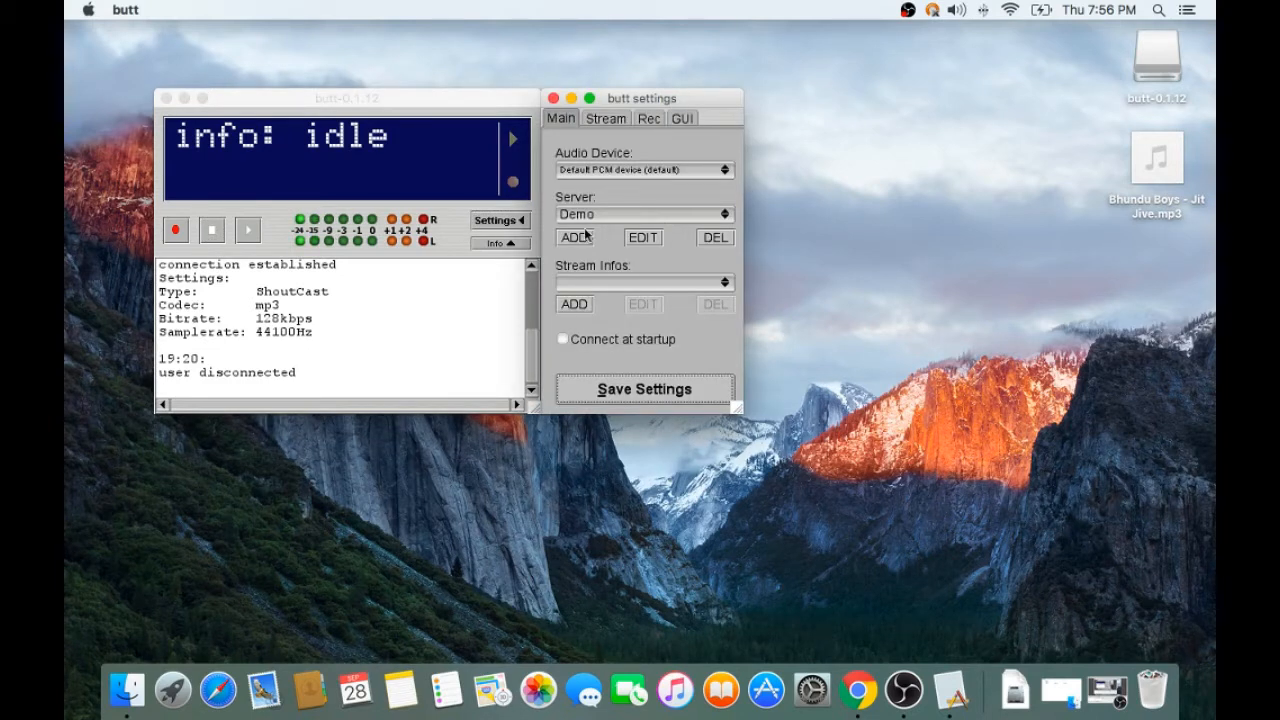
left_click(651, 242)
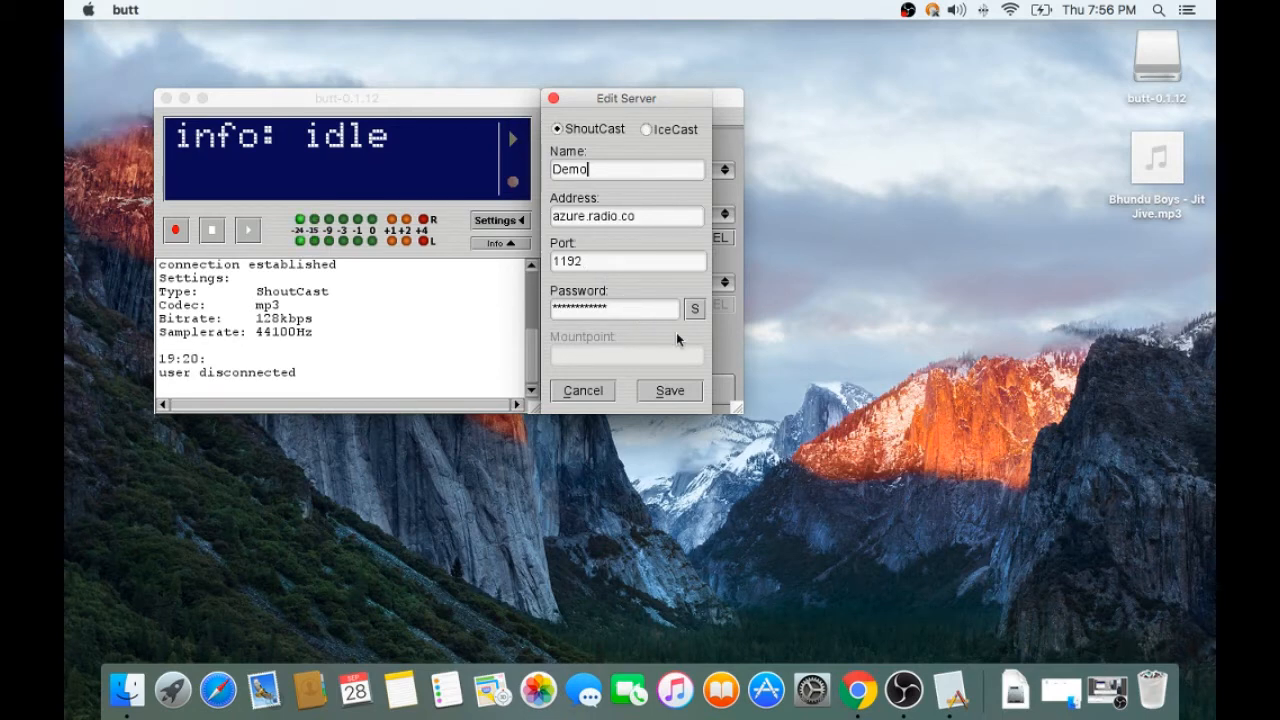
left_click(594, 394)
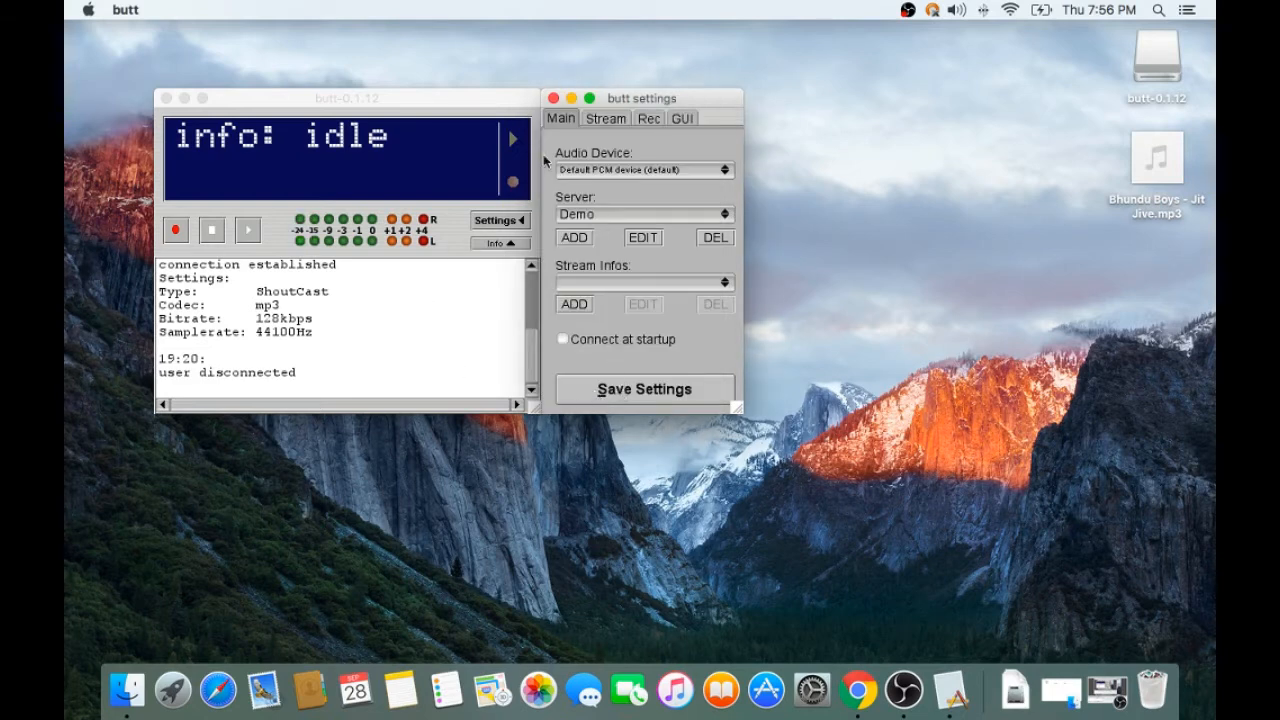
Step: Hide butt's settings and start streaming live to the Demo server
left_click(522, 222)
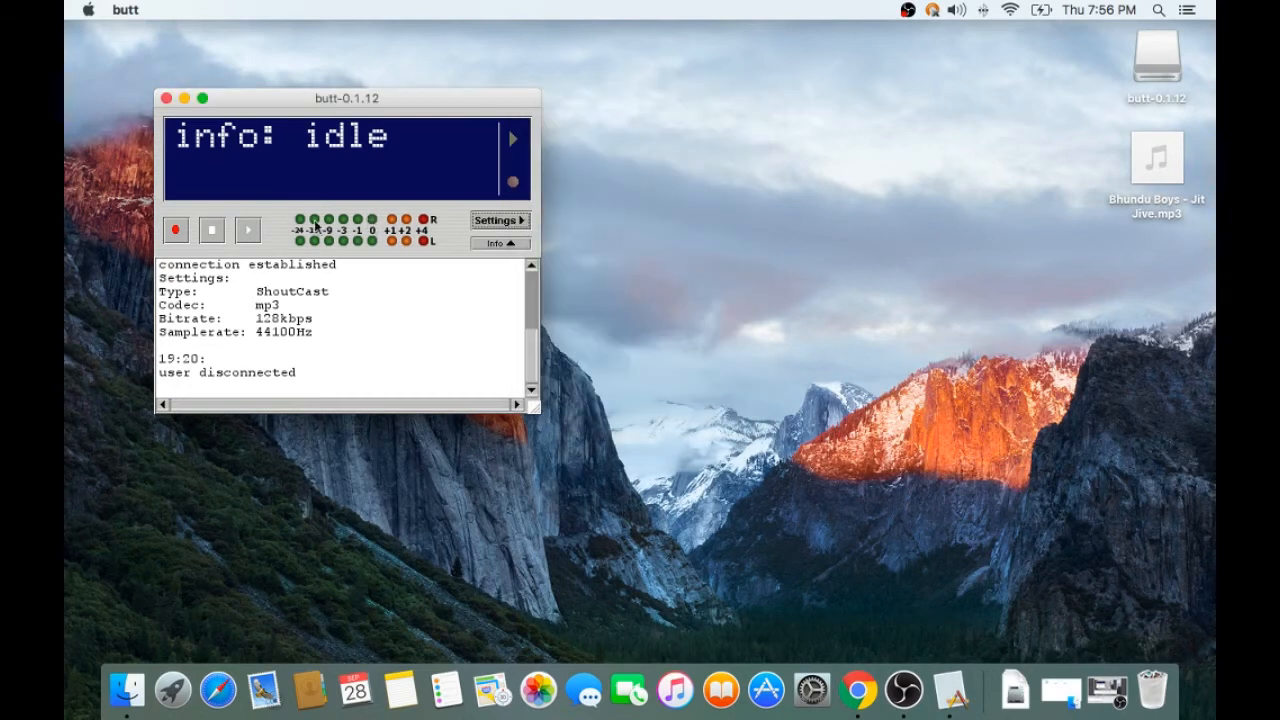
left_click(244, 235)
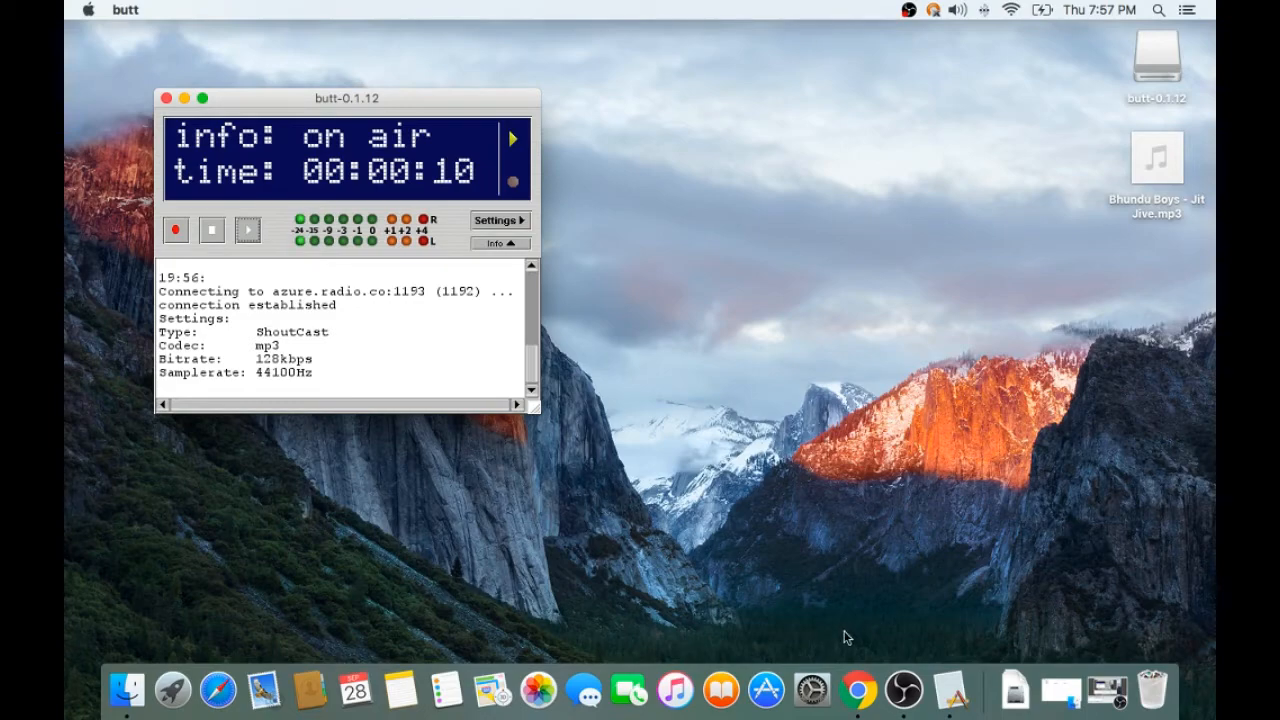
Step: Switch to Radio.co in Chrome and expand the dashboard's live details to check the connection status
left_click(862, 690)
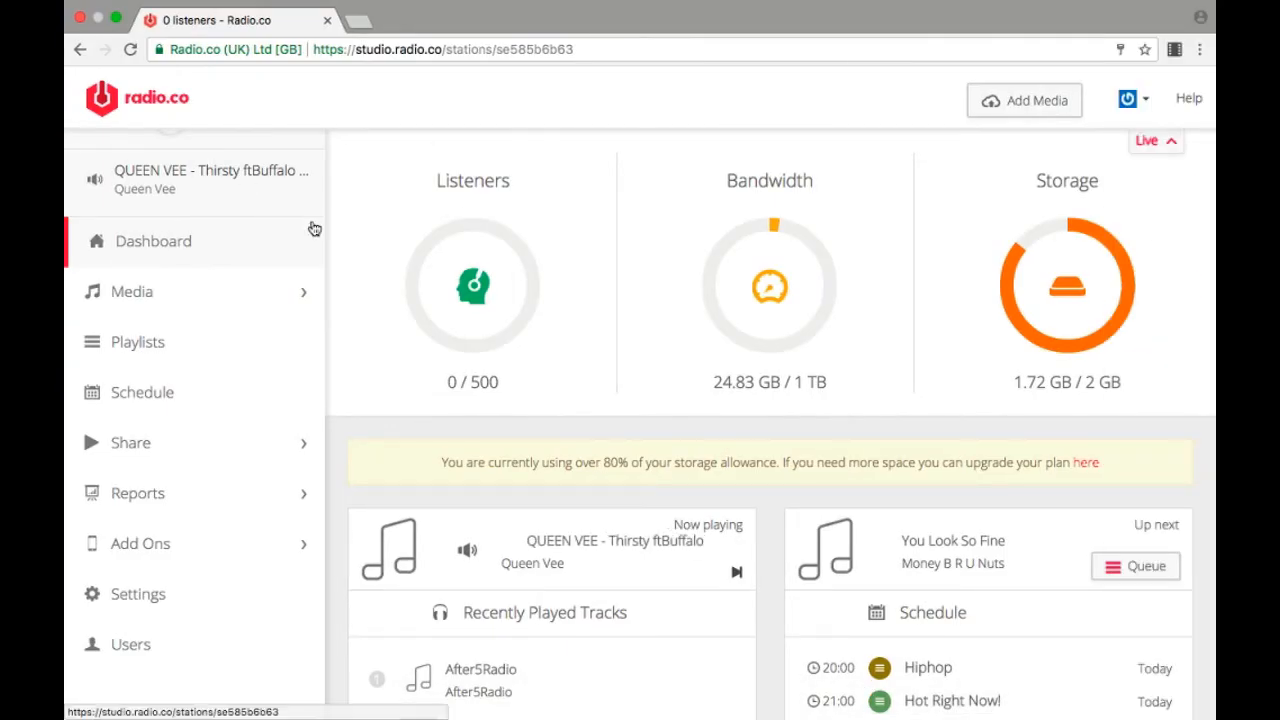
scroll(314, 227, "up", 2)
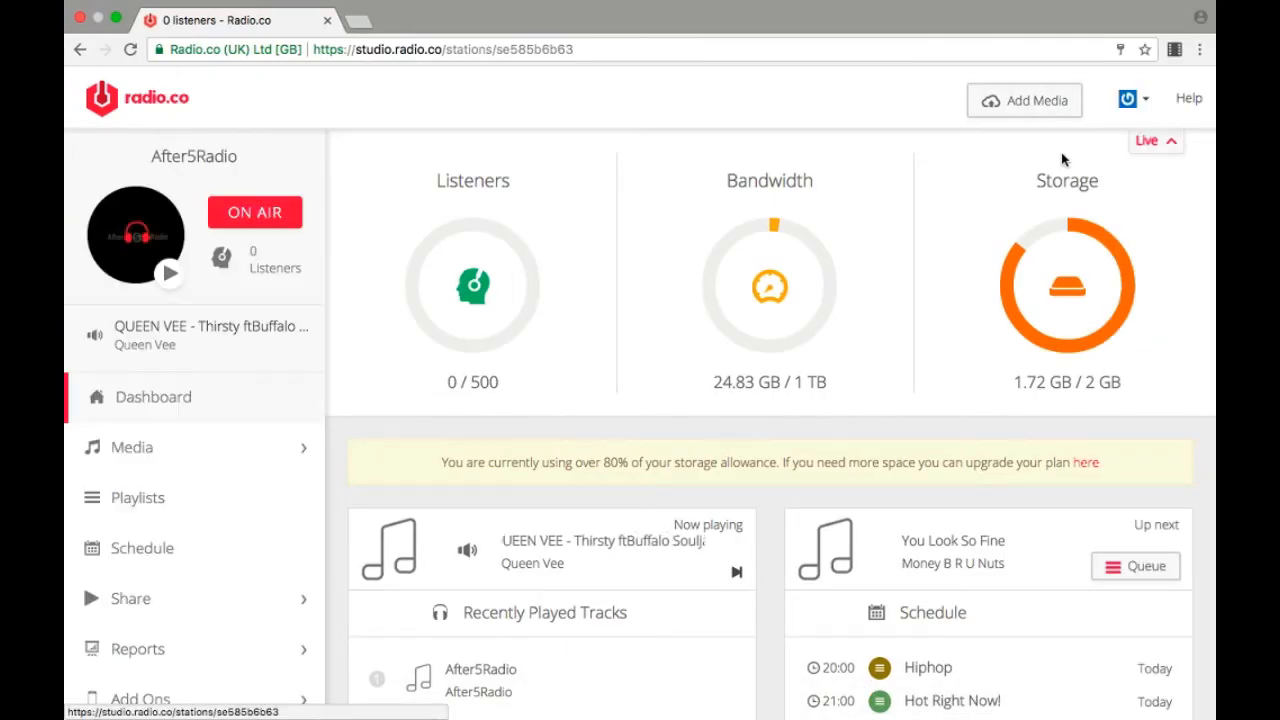
left_click(1163, 142)
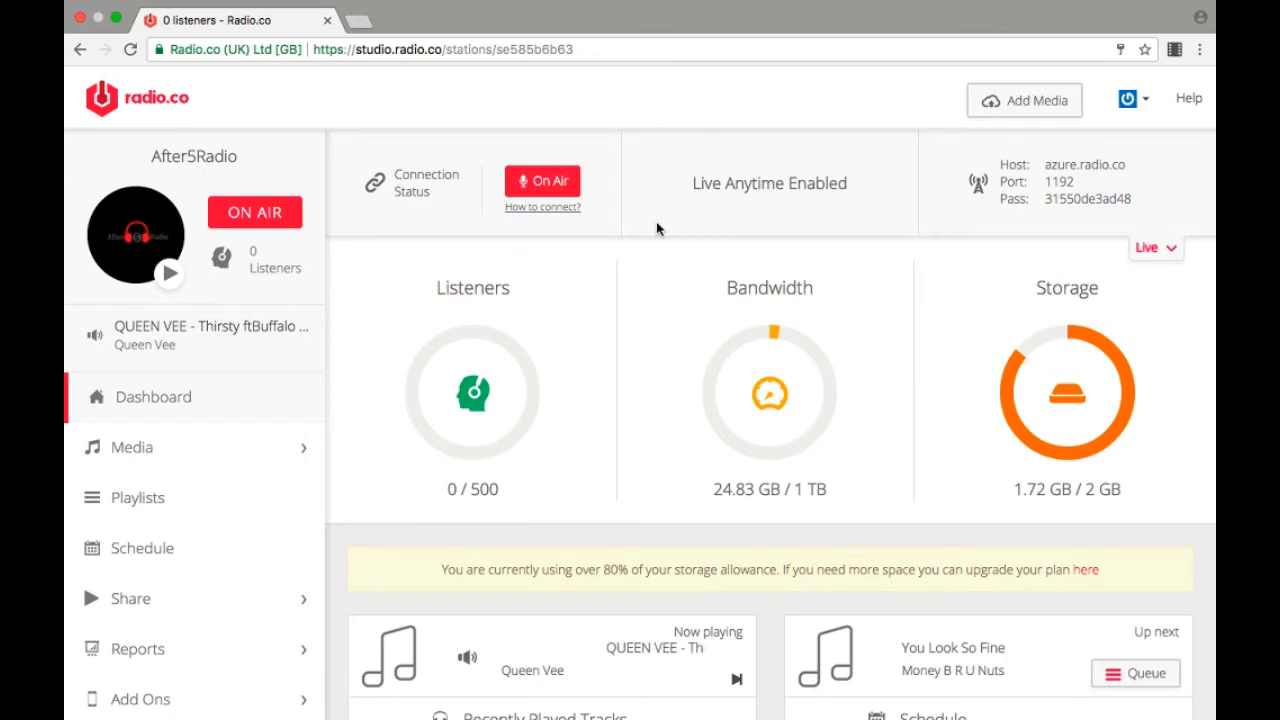
Step: Return to butt and stop the live stream
key("super+Tab")
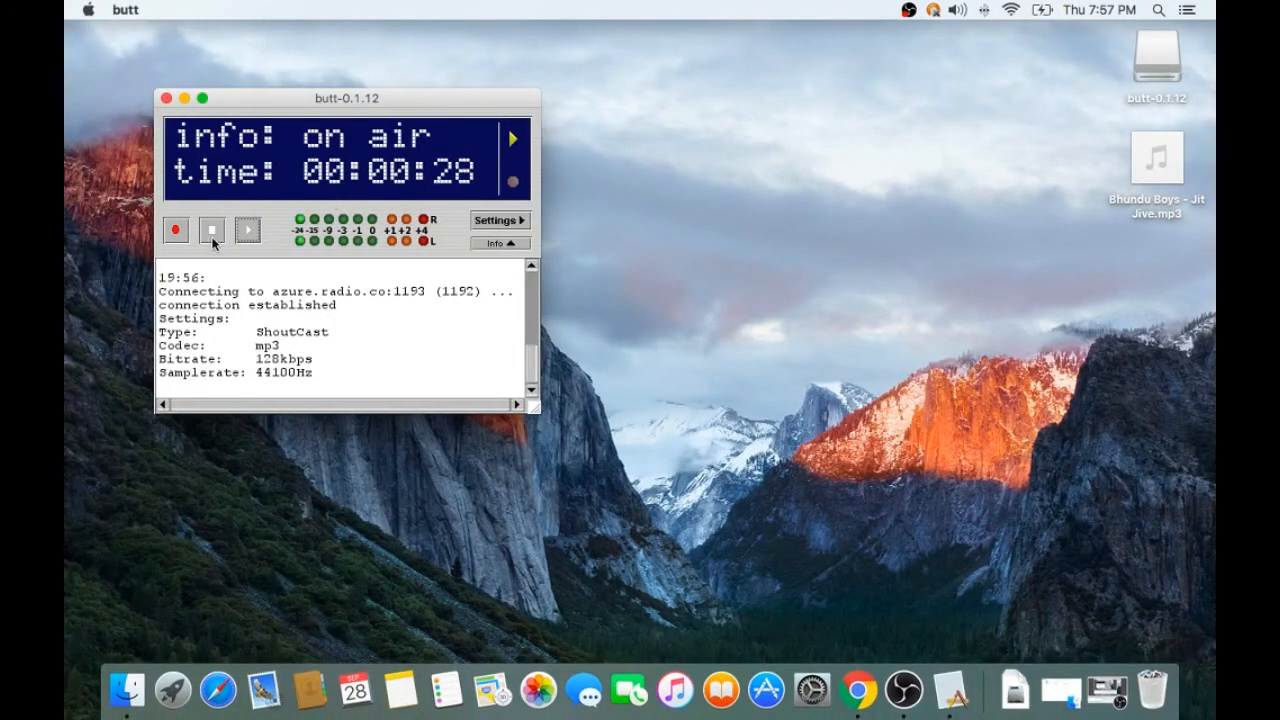
left_click(211, 230)
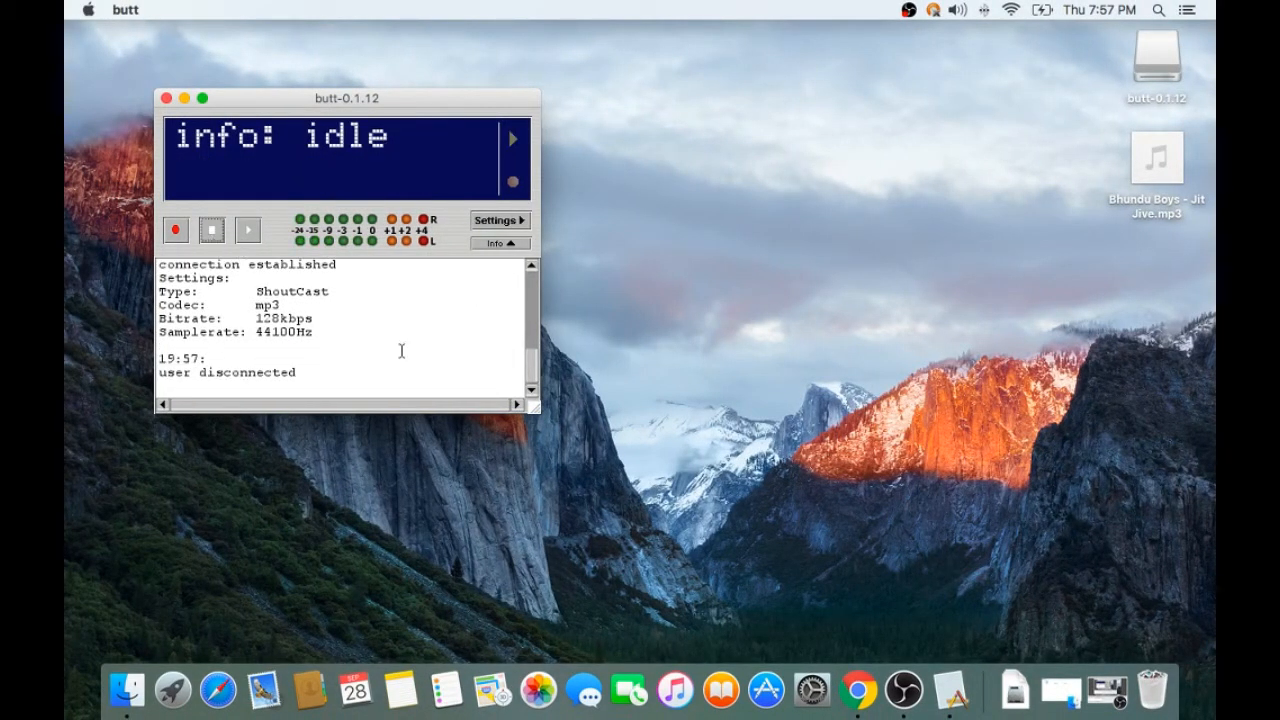
Step: Switch to Radio.co in Chrome, refresh the dashboard's live details to check the connection status, and collapse them
key("super+Tab")
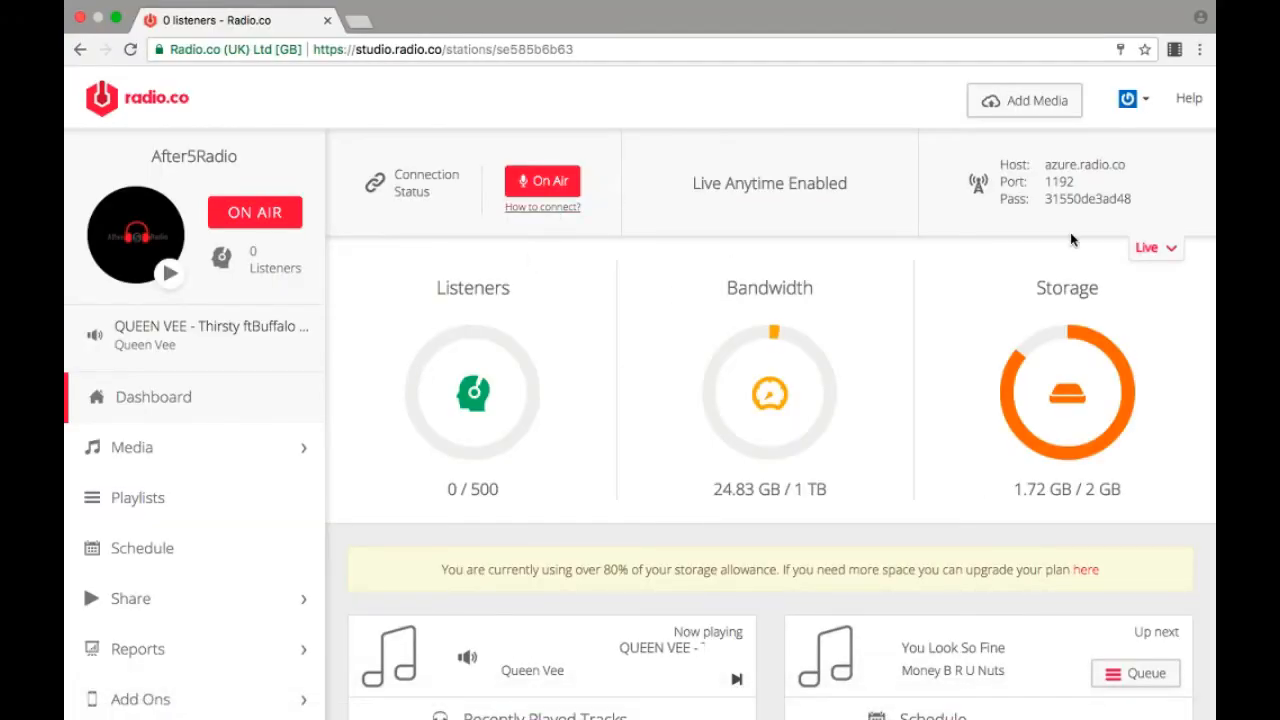
left_click(1158, 257)
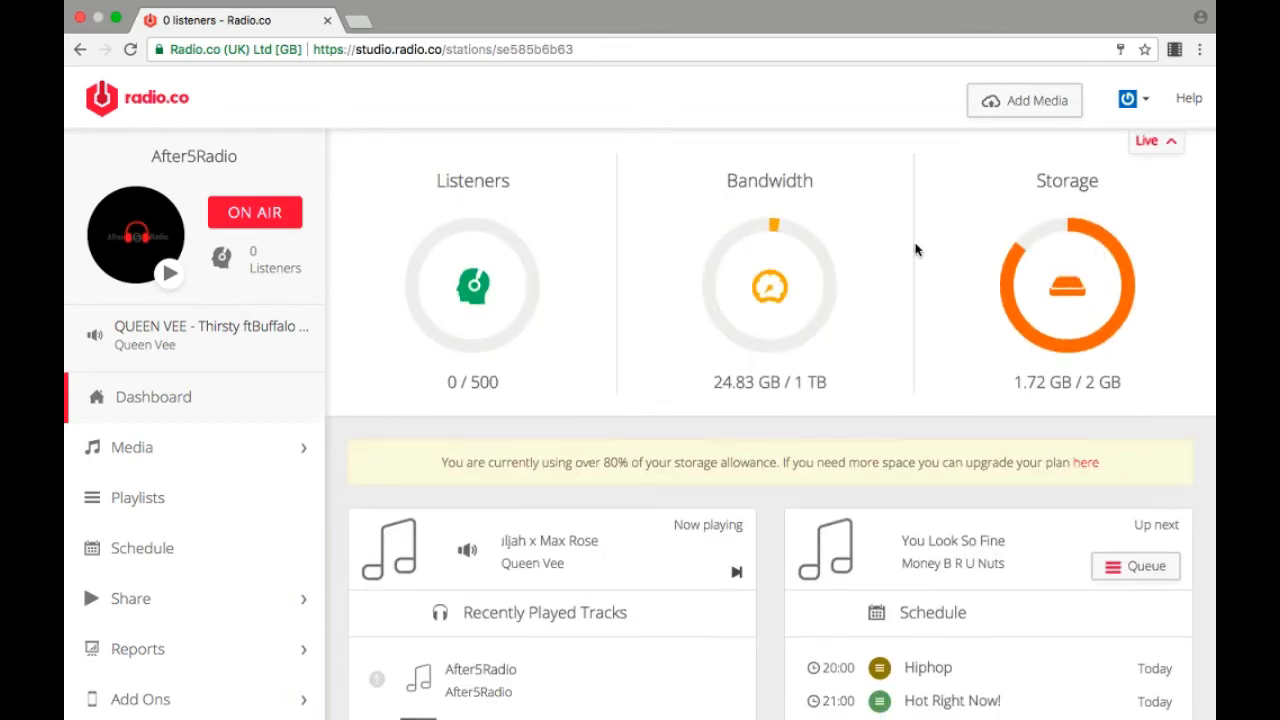
left_click(1160, 141)
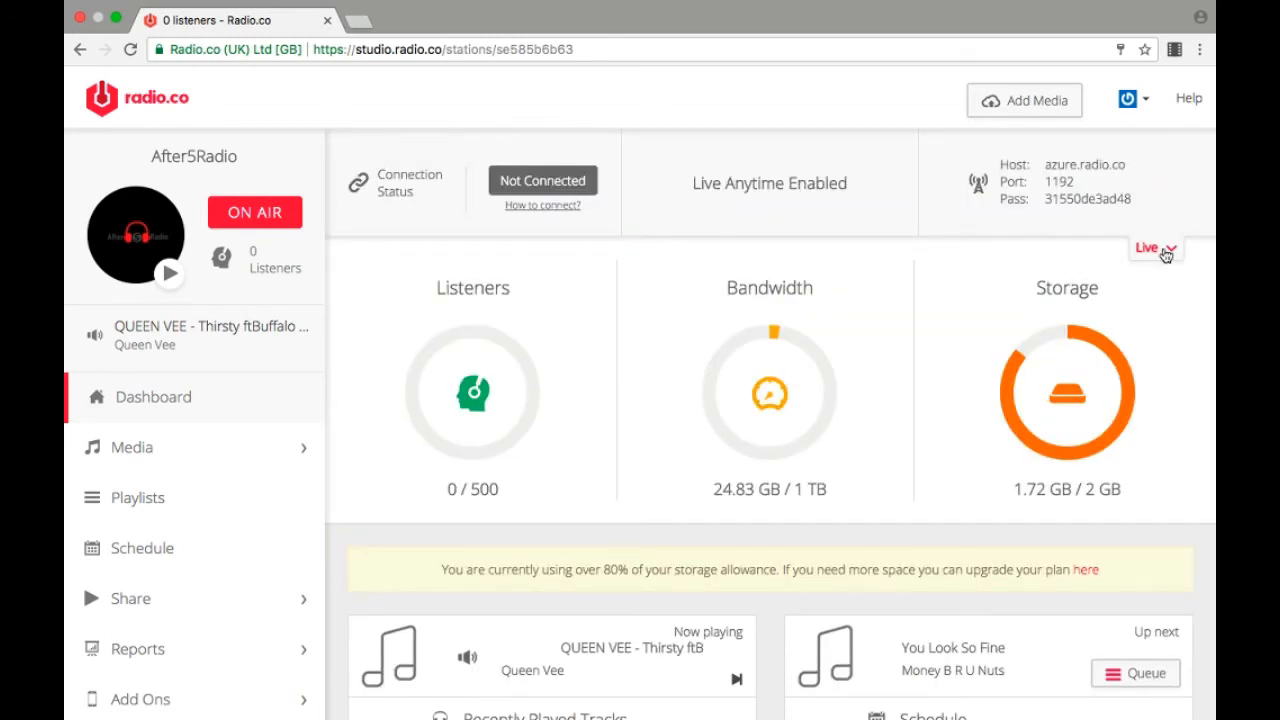
left_click(1165, 254)
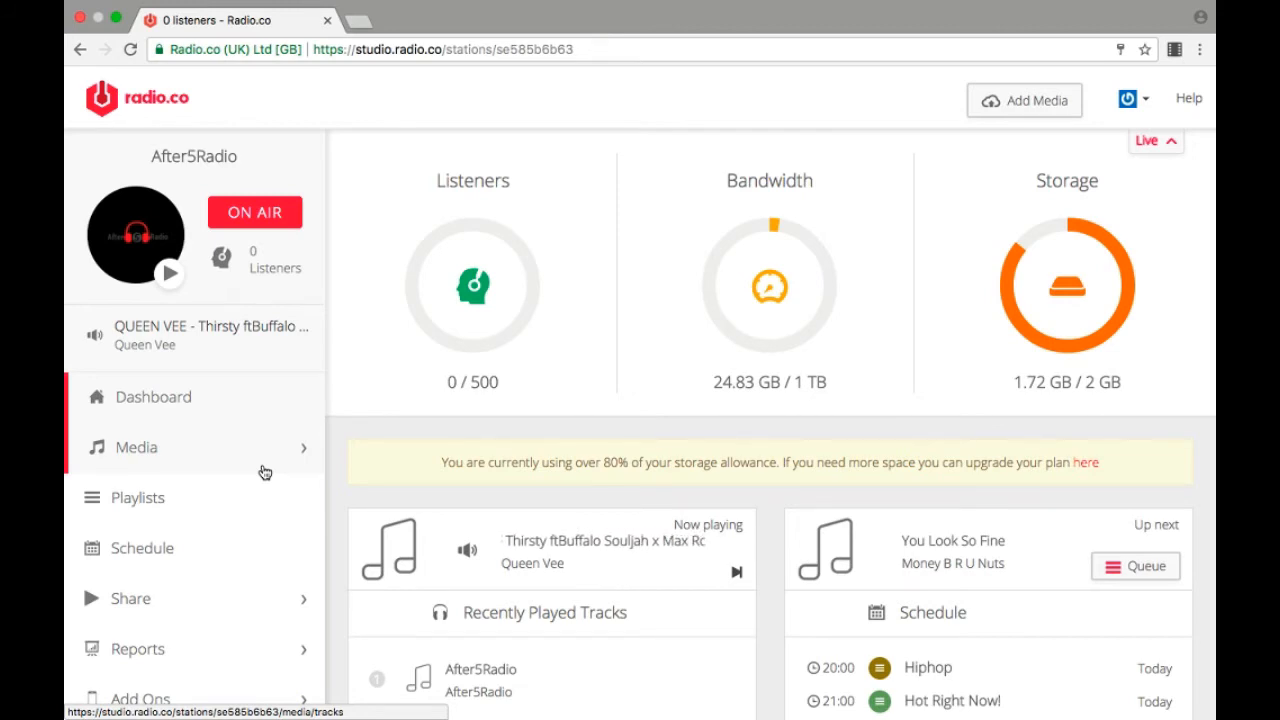
Step: Open the station's Broadcast settings and examine the Live Anytime option, leaving it on without saving
scroll(265, 472, "down", 2)
scroll(265, 470, "down", 1)
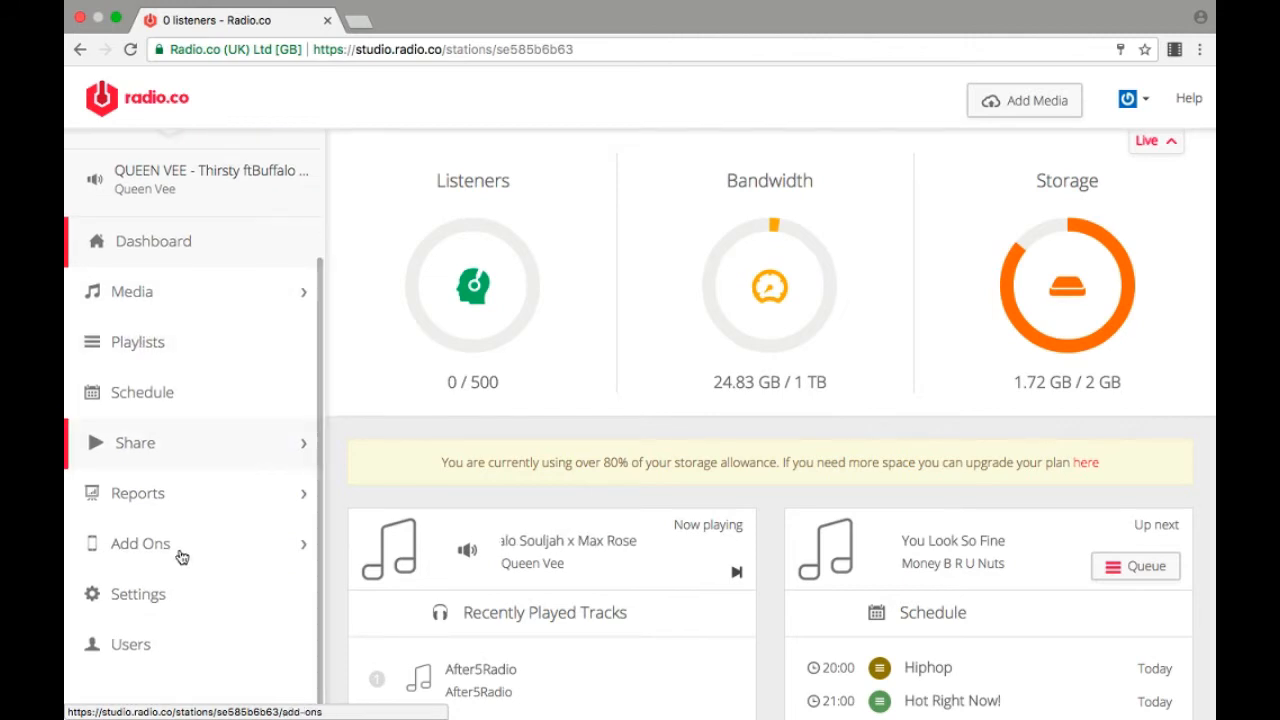
left_click(148, 605)
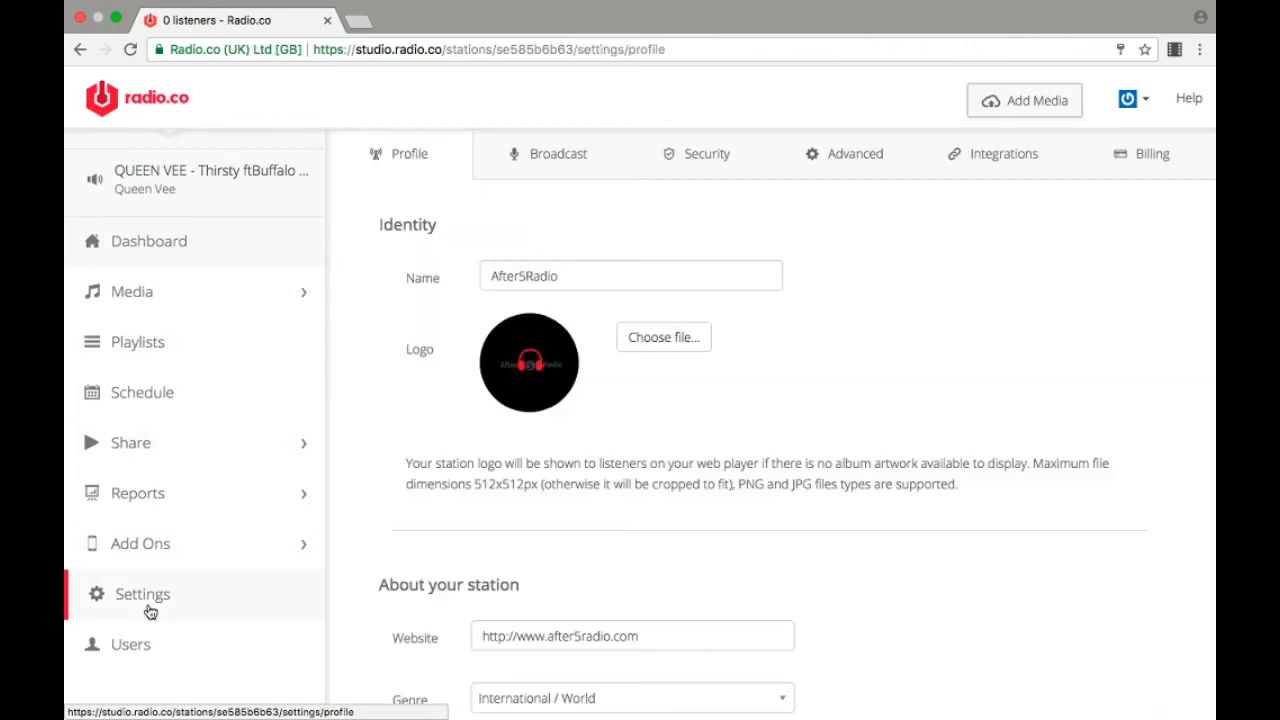
left_click(551, 172)
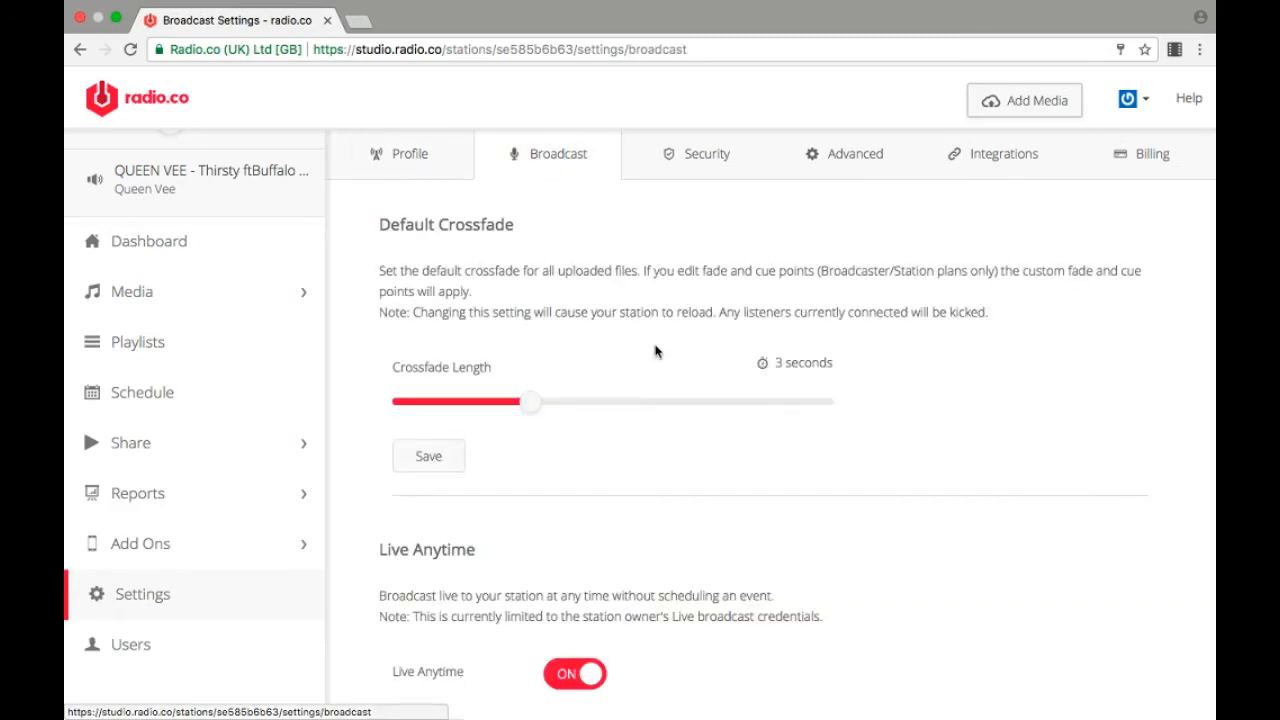
scroll(654, 351, "down", 2)
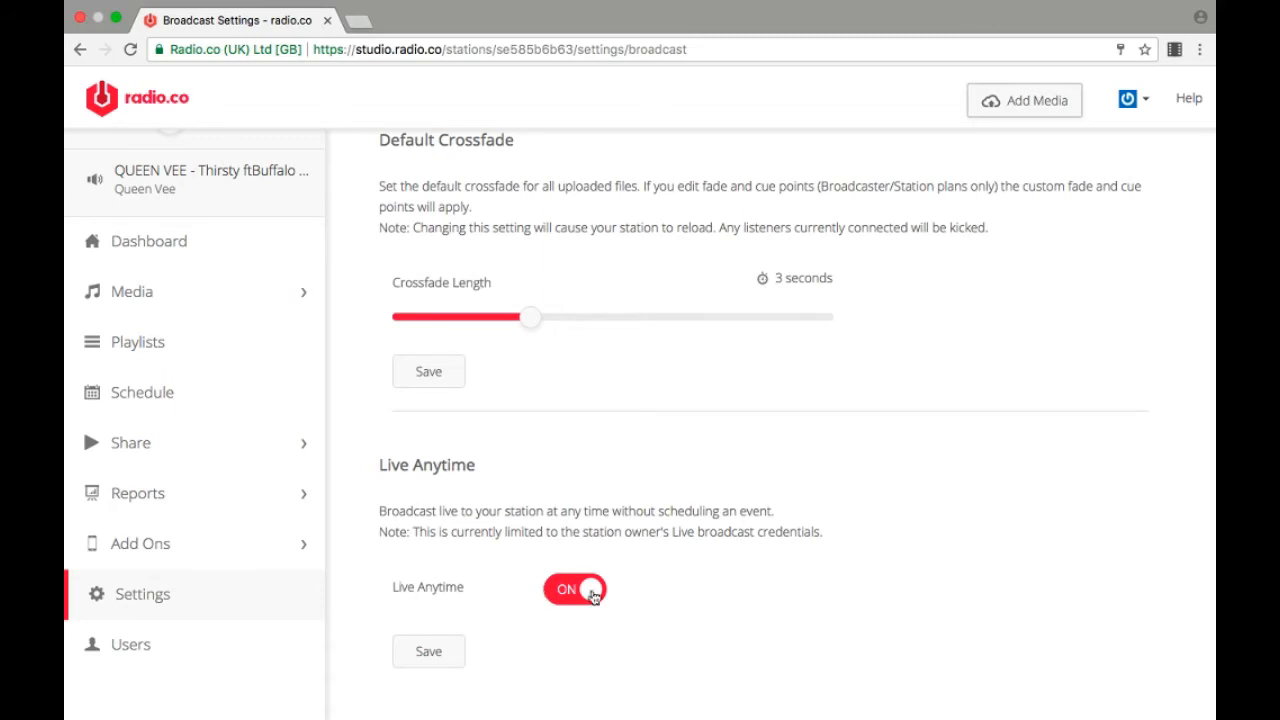
left_click(554, 597)
left_click(580, 593)
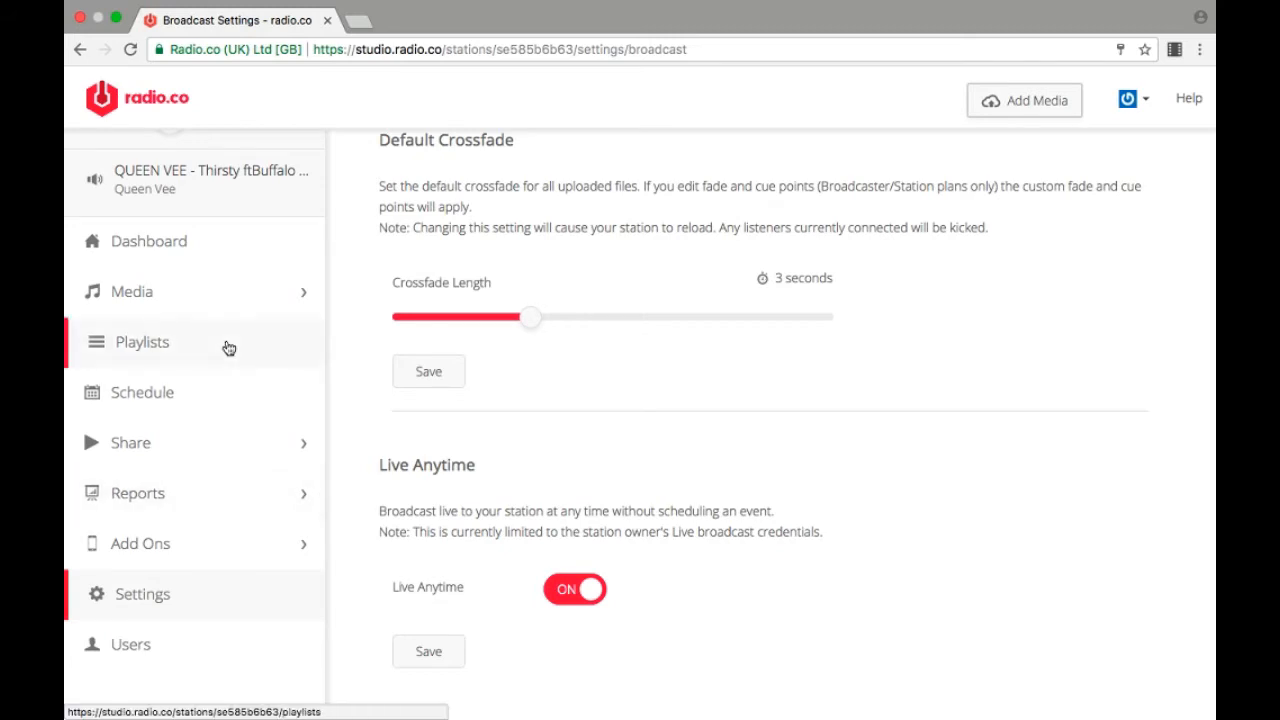
Step: Try setting up a Live DJ event for Sunday at 02:15 in the schedule and cancel without creating it
scroll(228, 347, "up", 2)
scroll(228, 347, "up", 1)
scroll(227, 347, "up", 2)
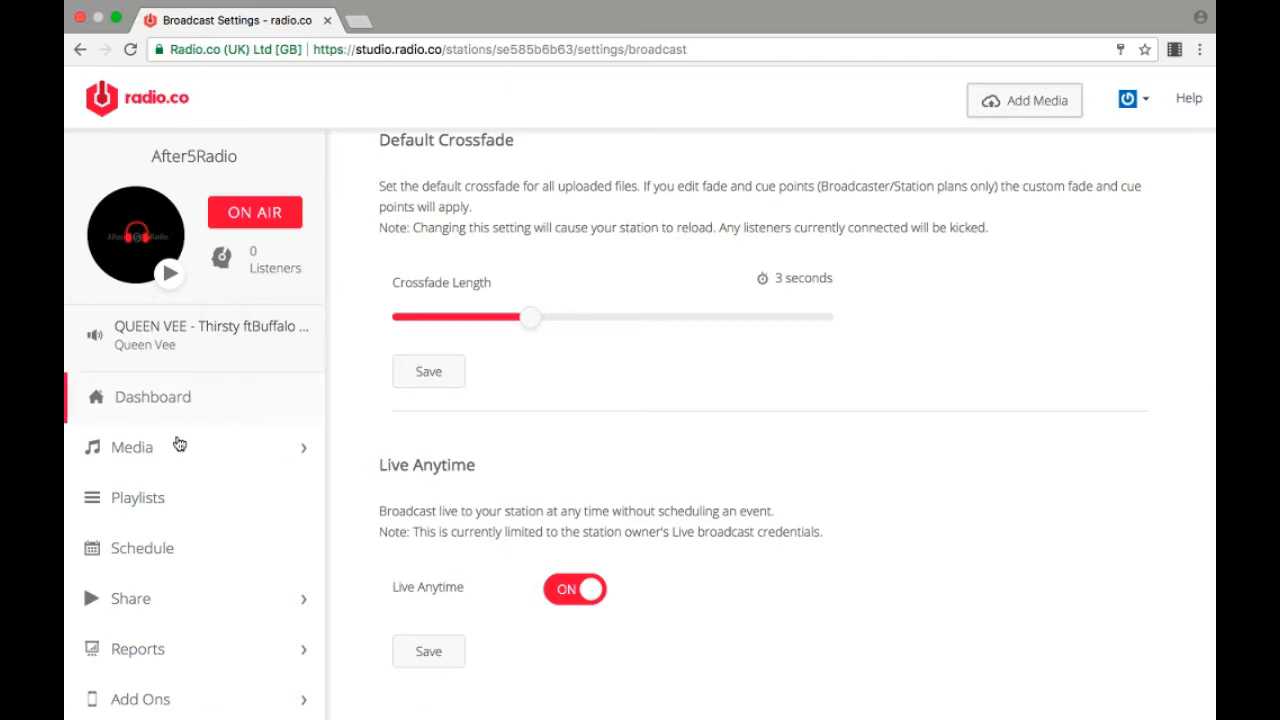
left_click(155, 545)
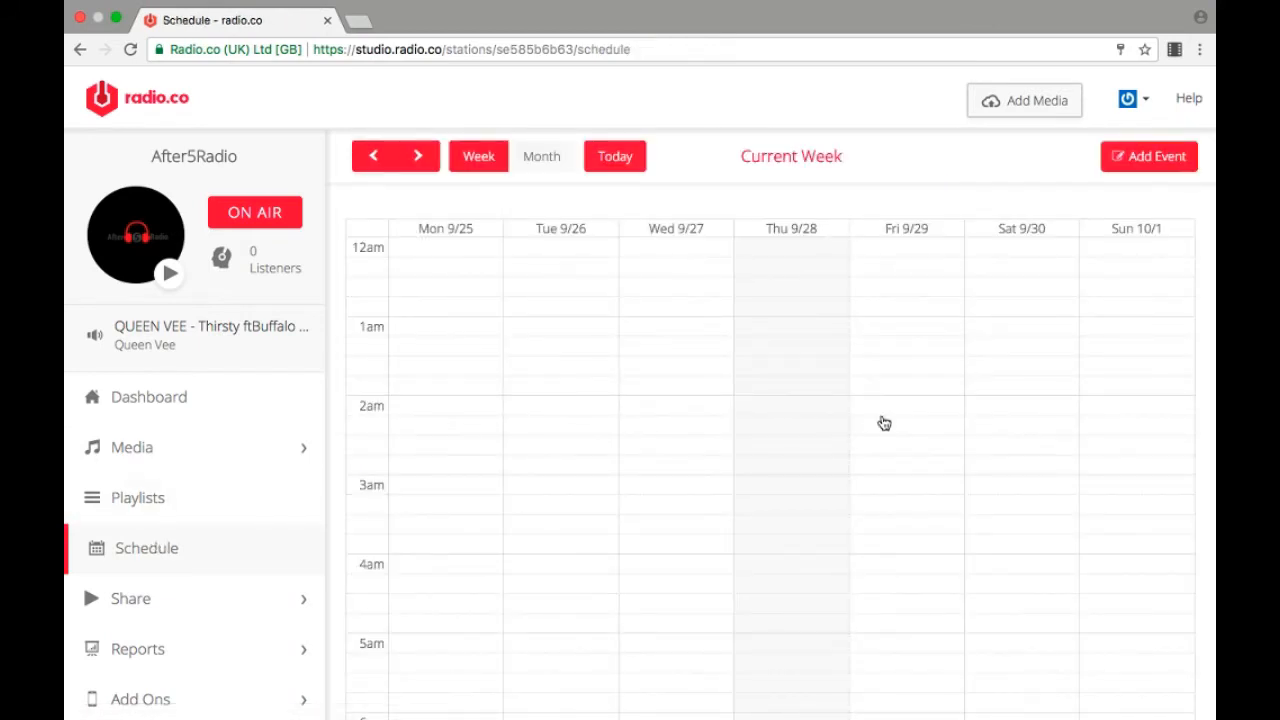
left_click(1139, 424)
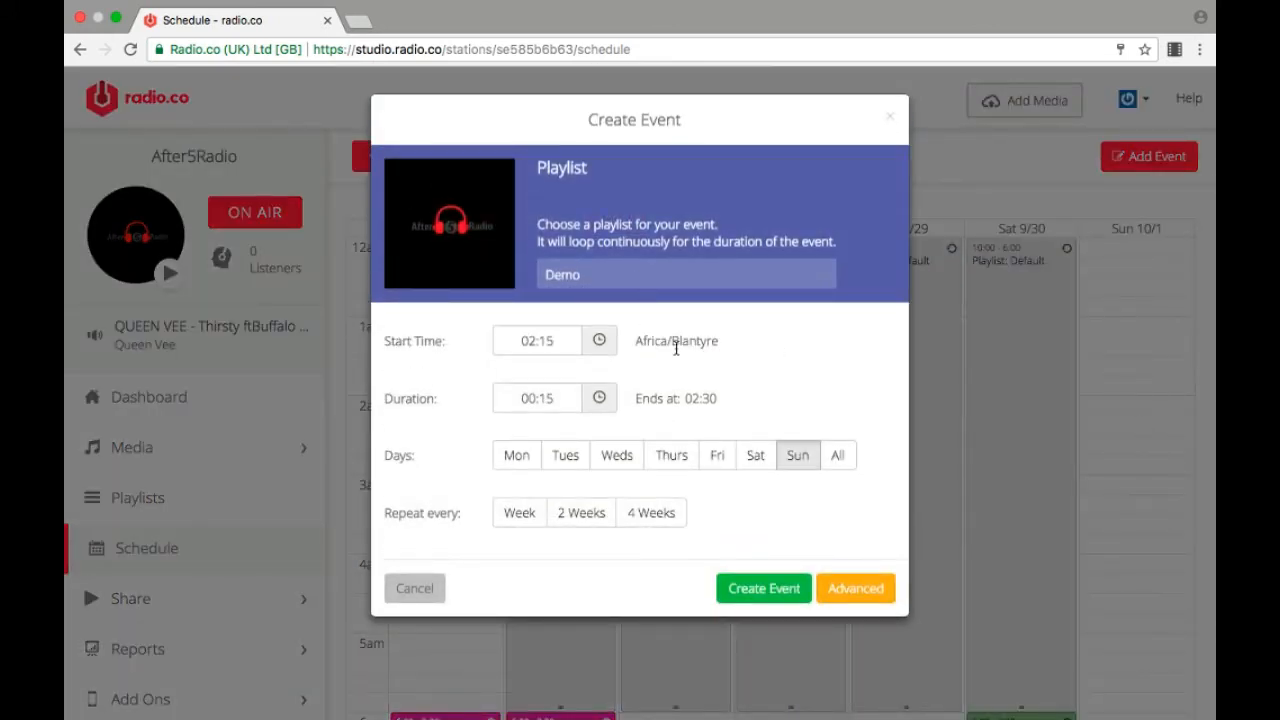
left_click(861, 586)
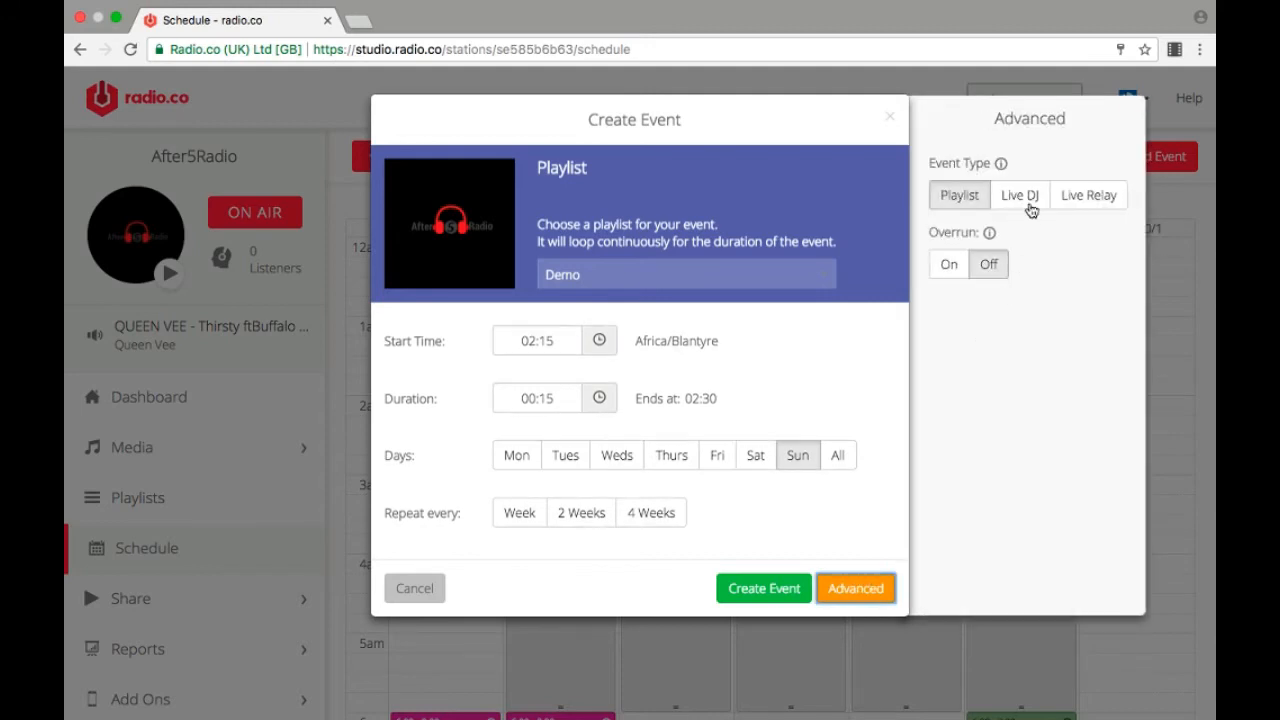
left_click(1032, 208)
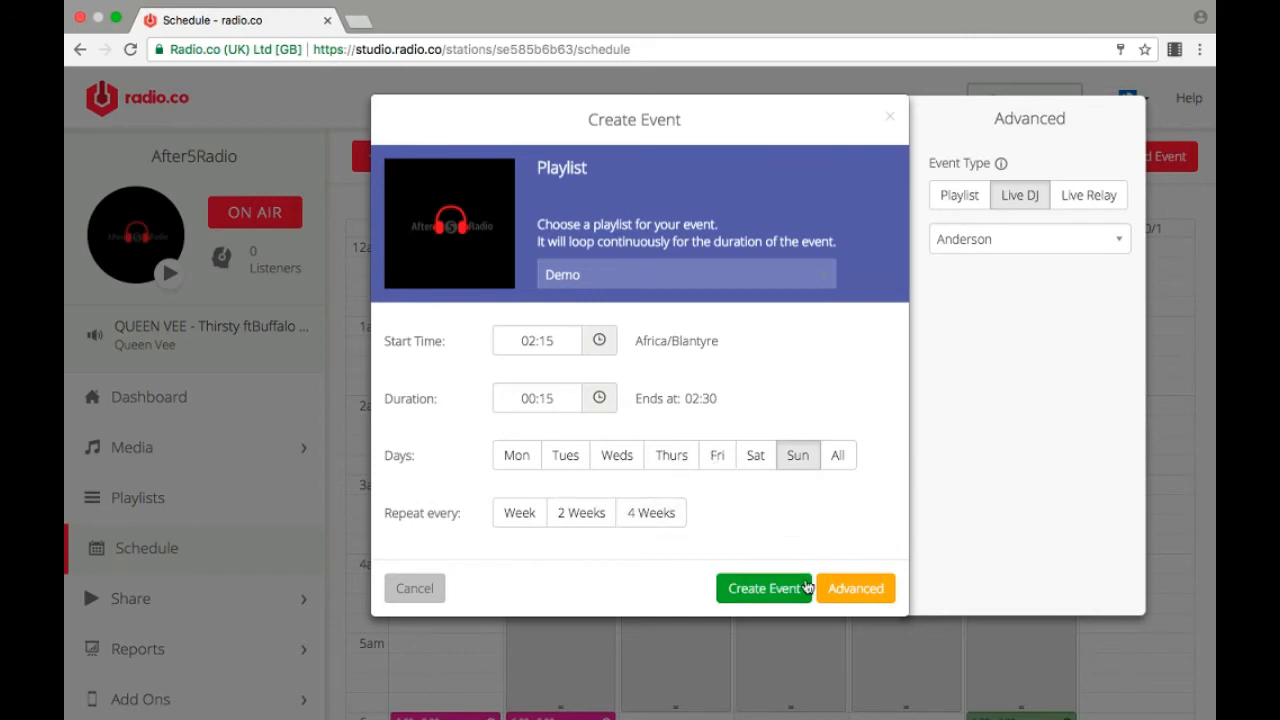
left_click(425, 590)
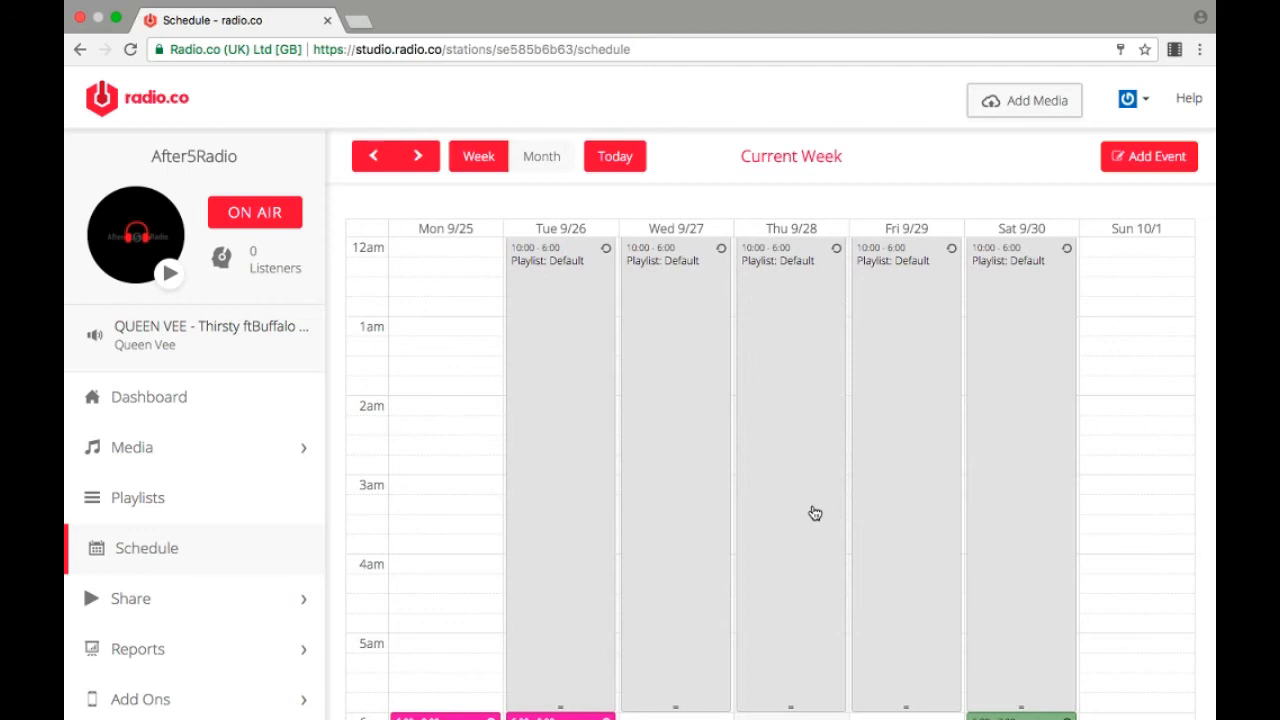
left_click(152, 599)
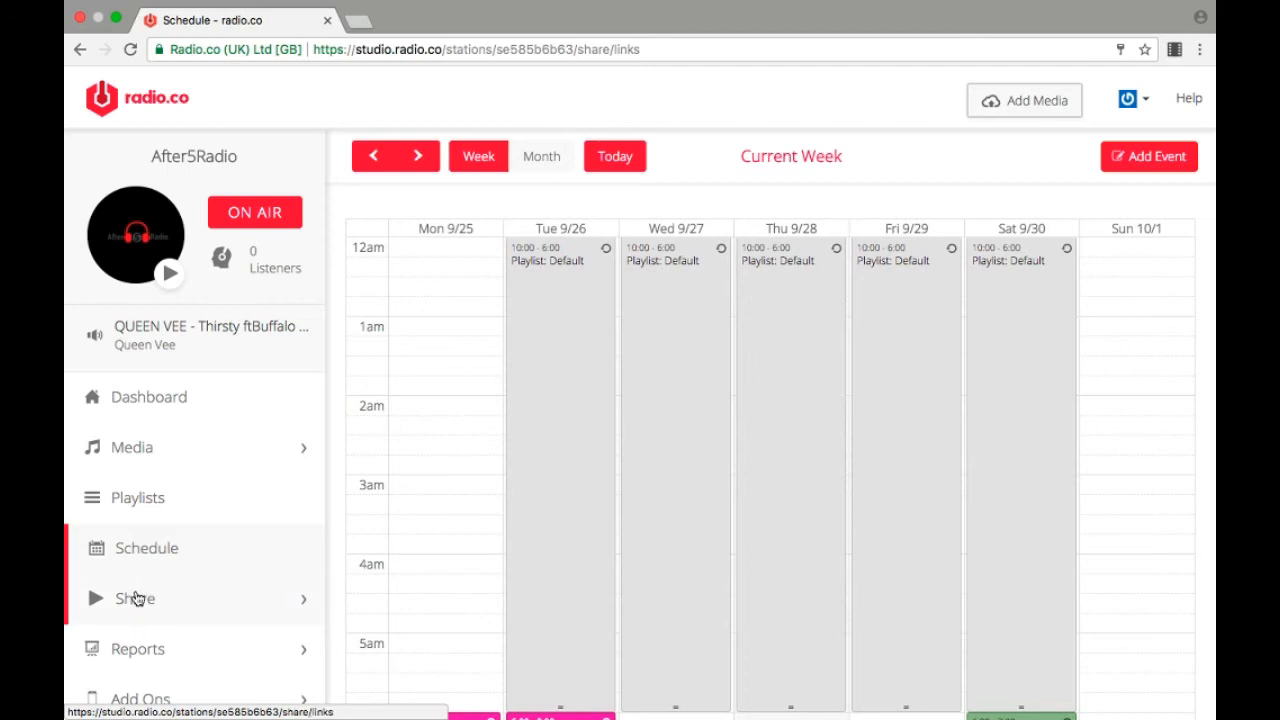
scroll(138, 598, "down", 1)
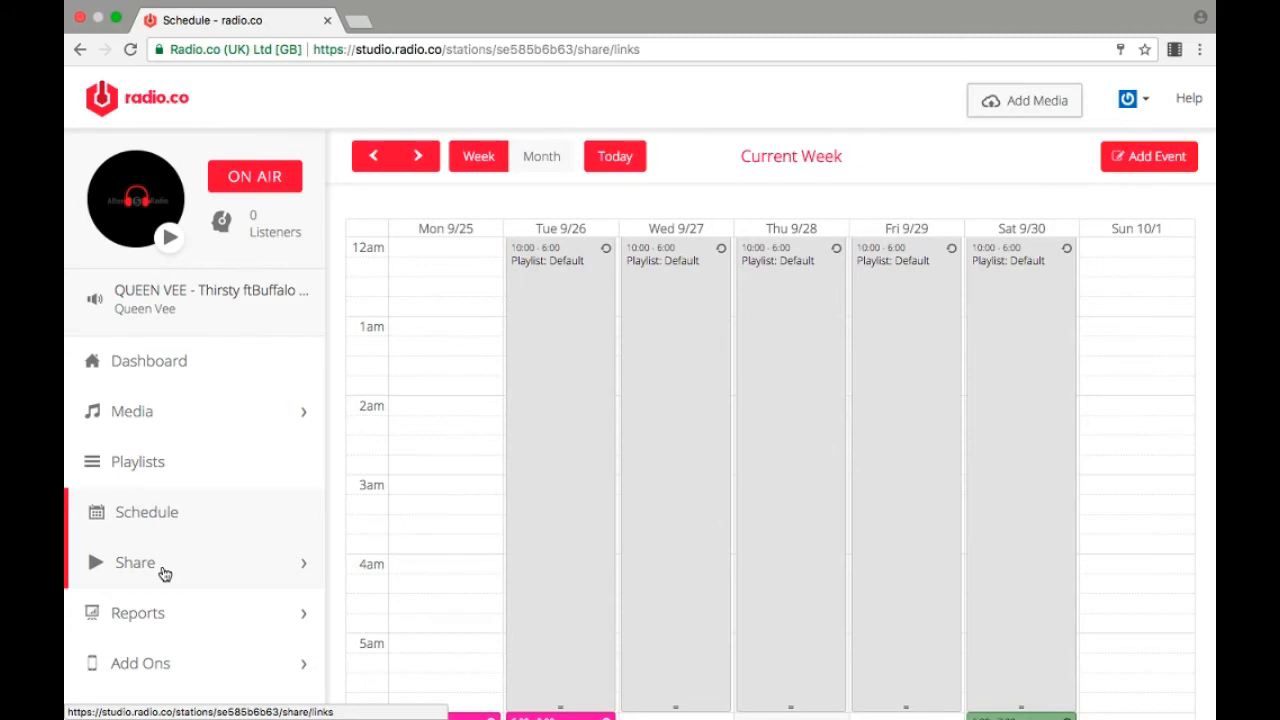
key("super+Tab")
key("super+Tab")
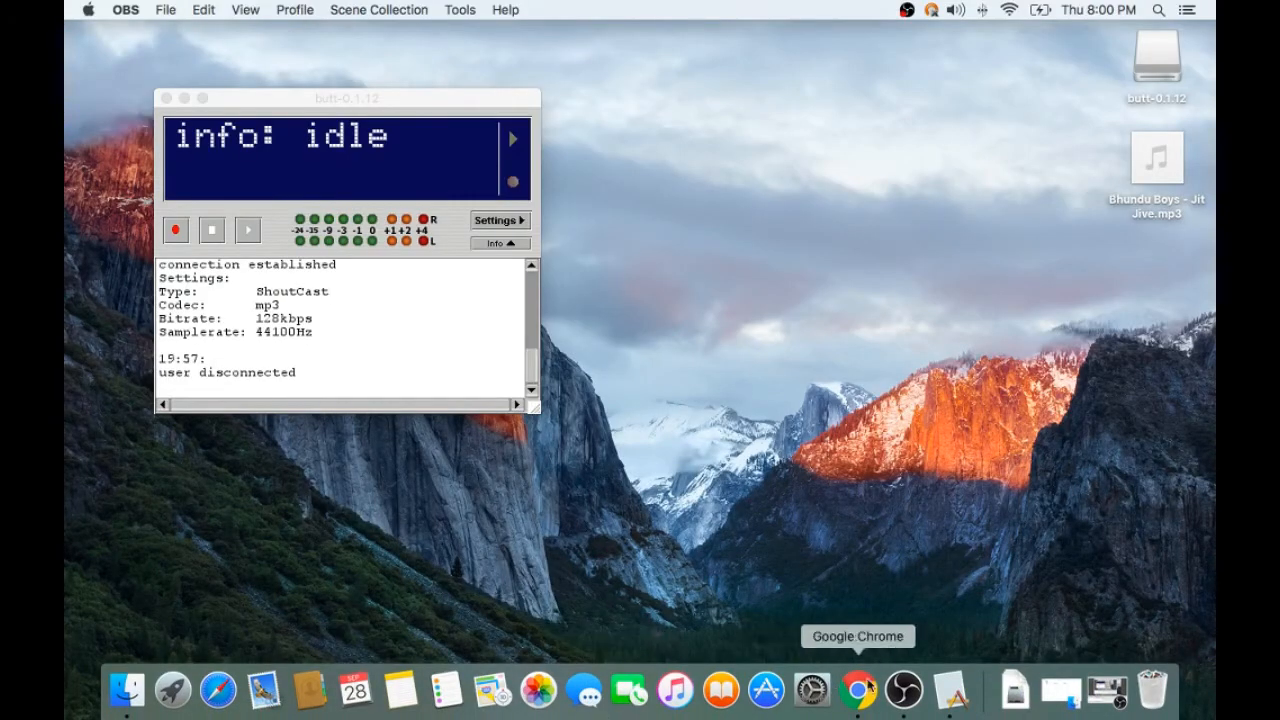
left_click(903, 688)
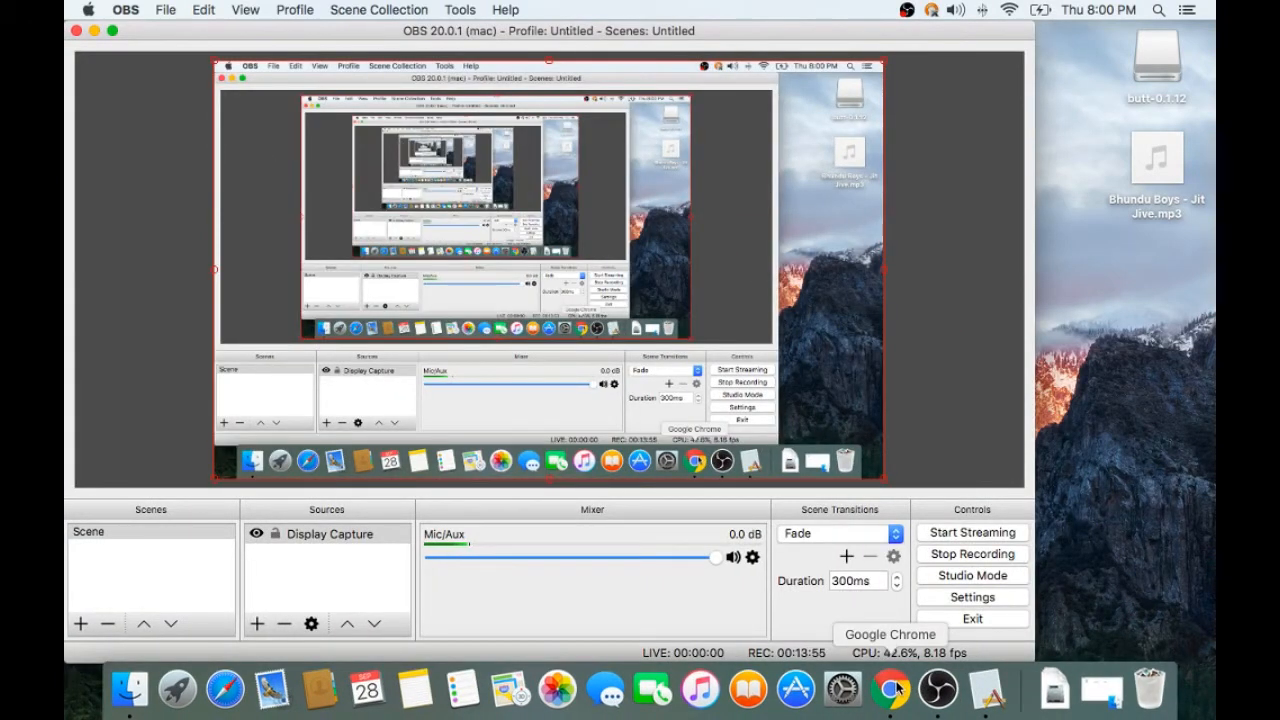
key("super+Tab")
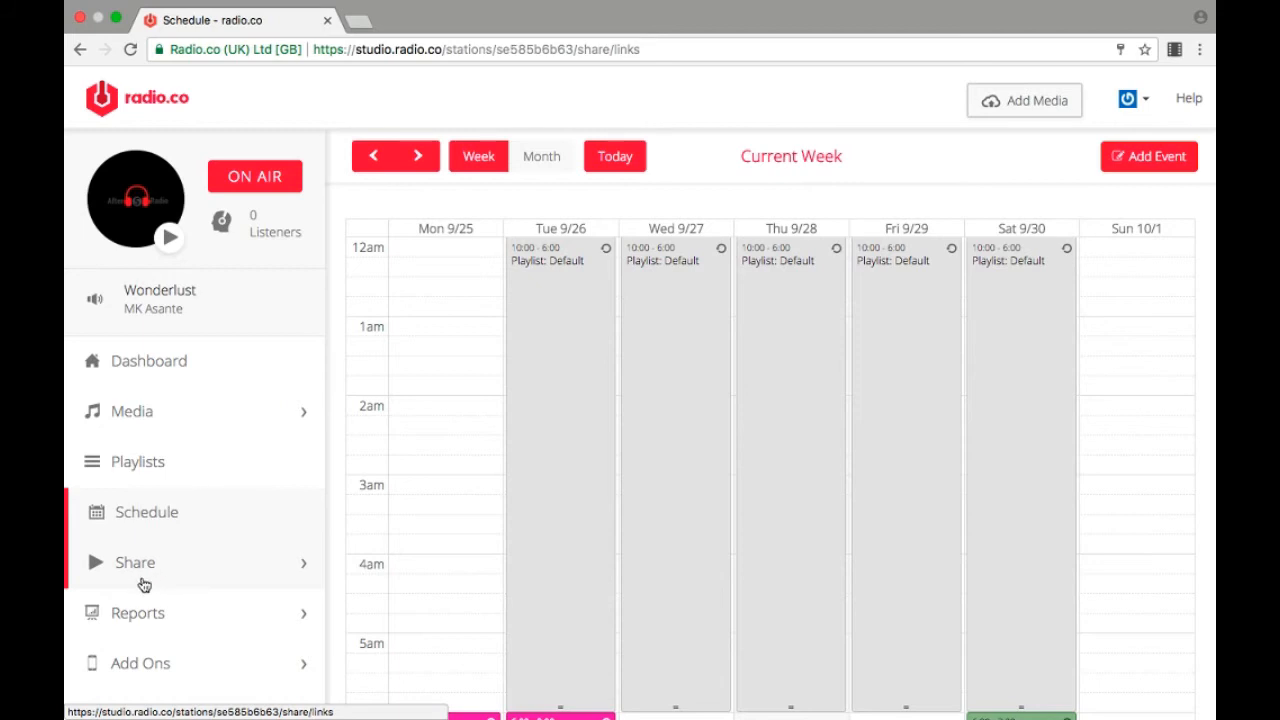
Step: Open the Android App builder from the station's add-ons and read through its introduction page
scroll(144, 585, "down", 3)
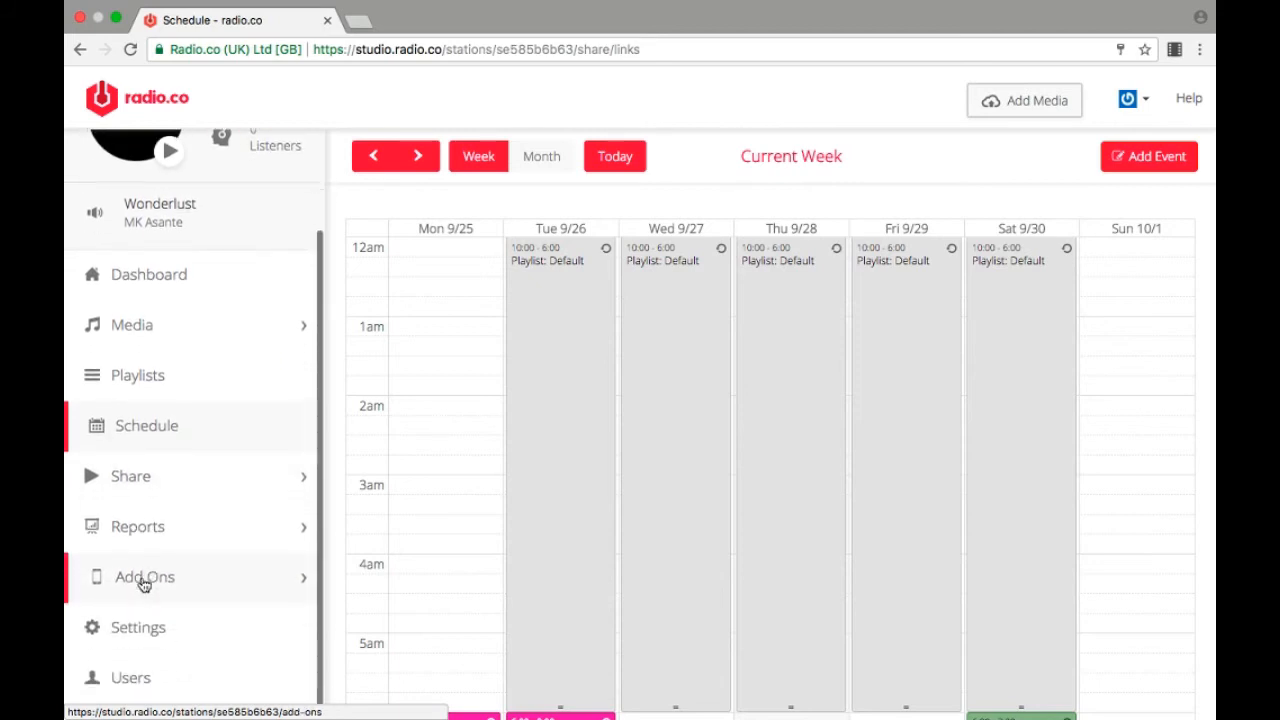
left_click(157, 552)
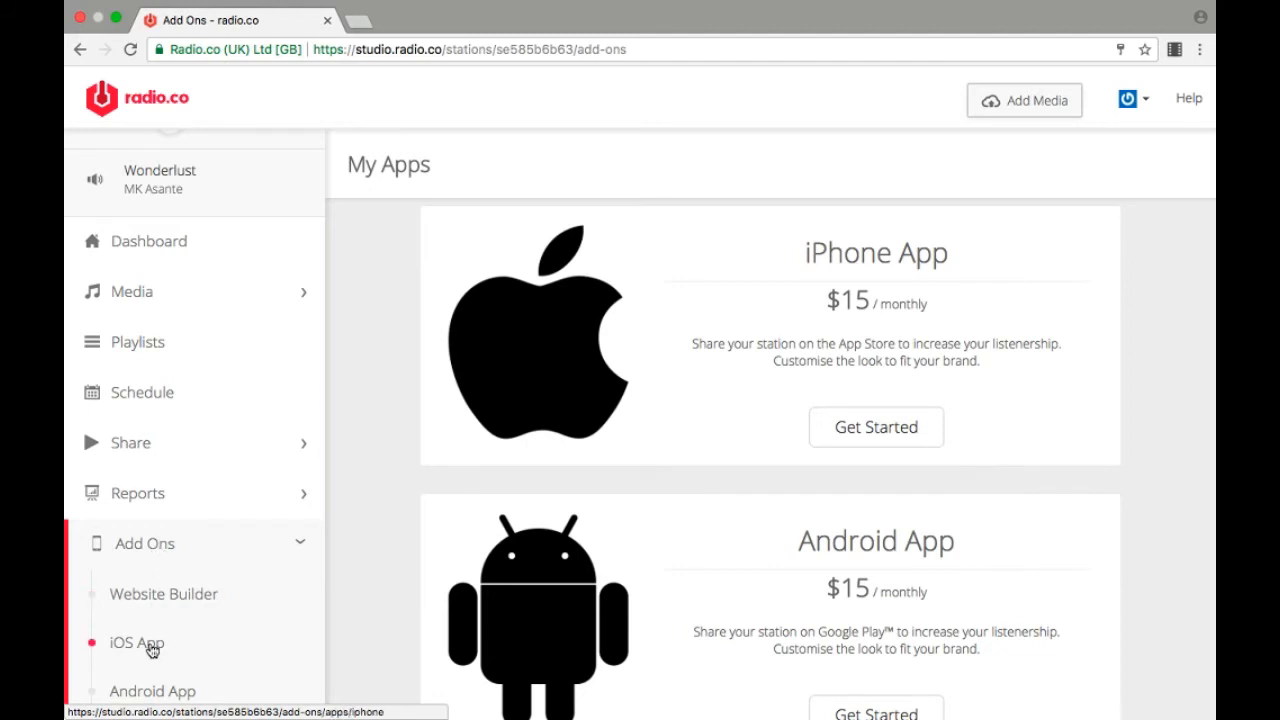
scroll(150, 640, "down", 2)
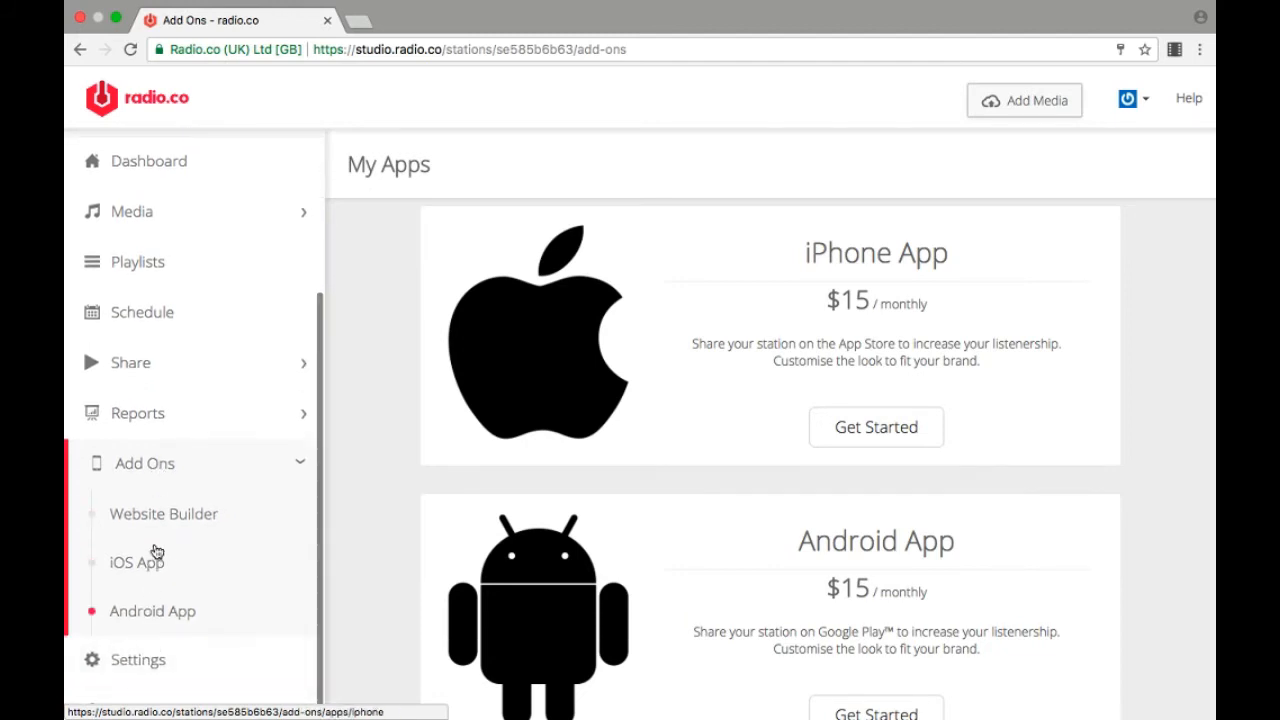
left_click(152, 616)
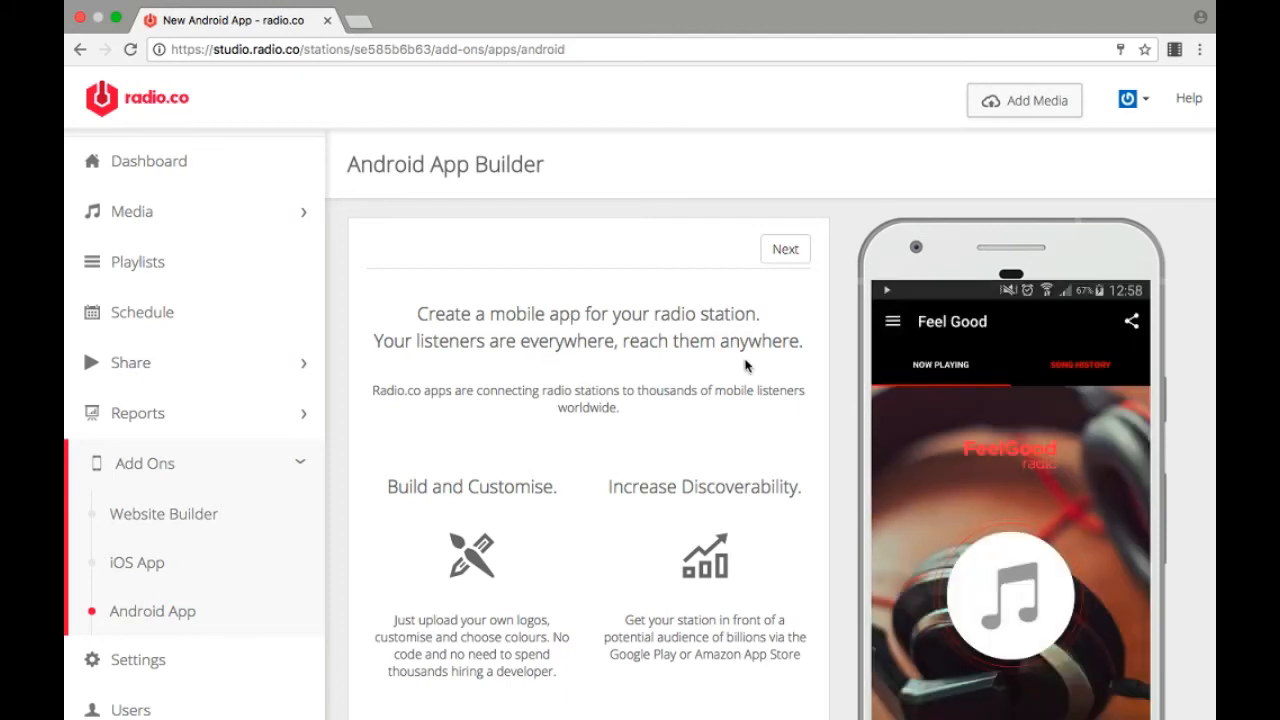
scroll(775, 397, "down", 2)
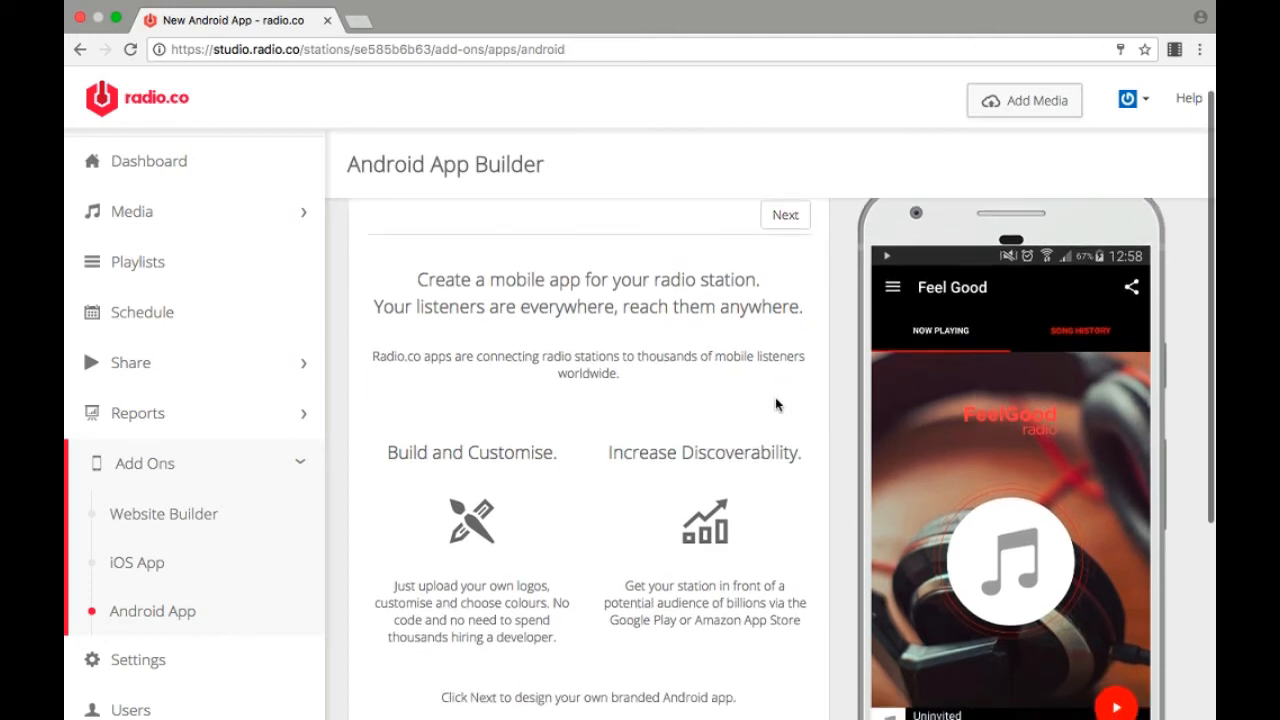
scroll(775, 397, "down", 3)
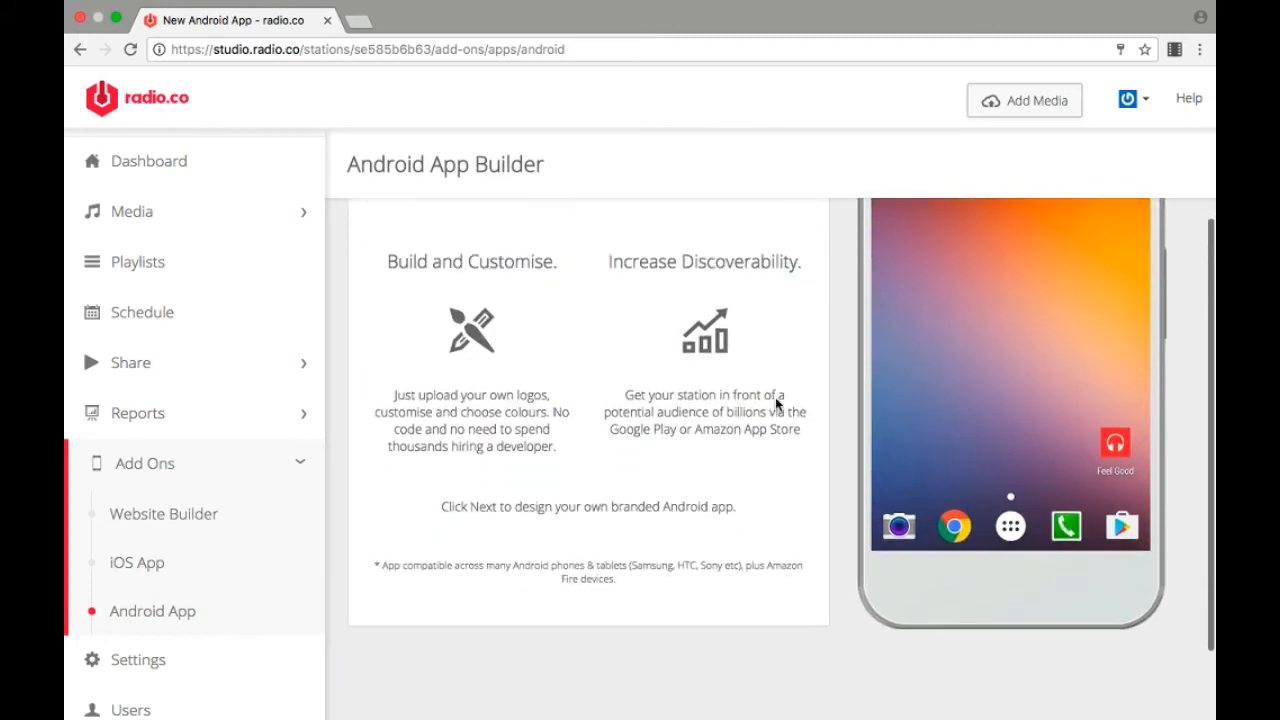
scroll(775, 404, "up", 3)
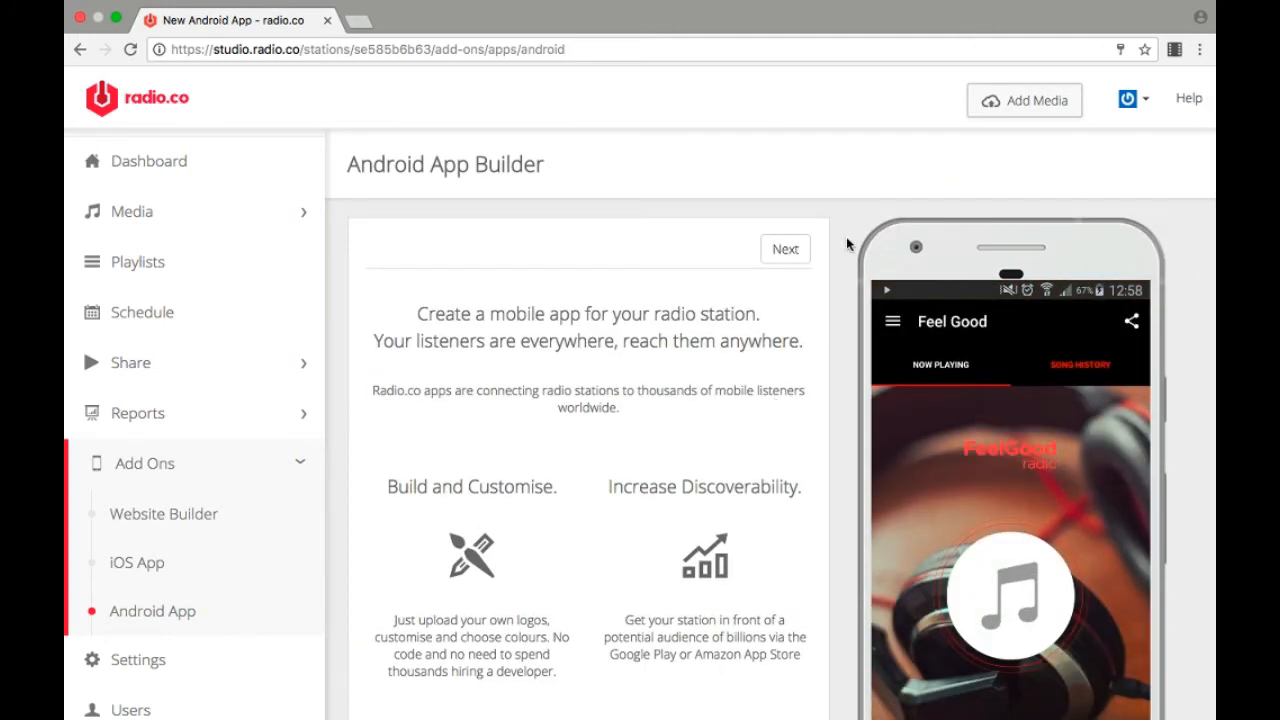
Step: Advance the Android app builder past the name and icon page to Look & Feel and review the color and background options
left_click(792, 258)
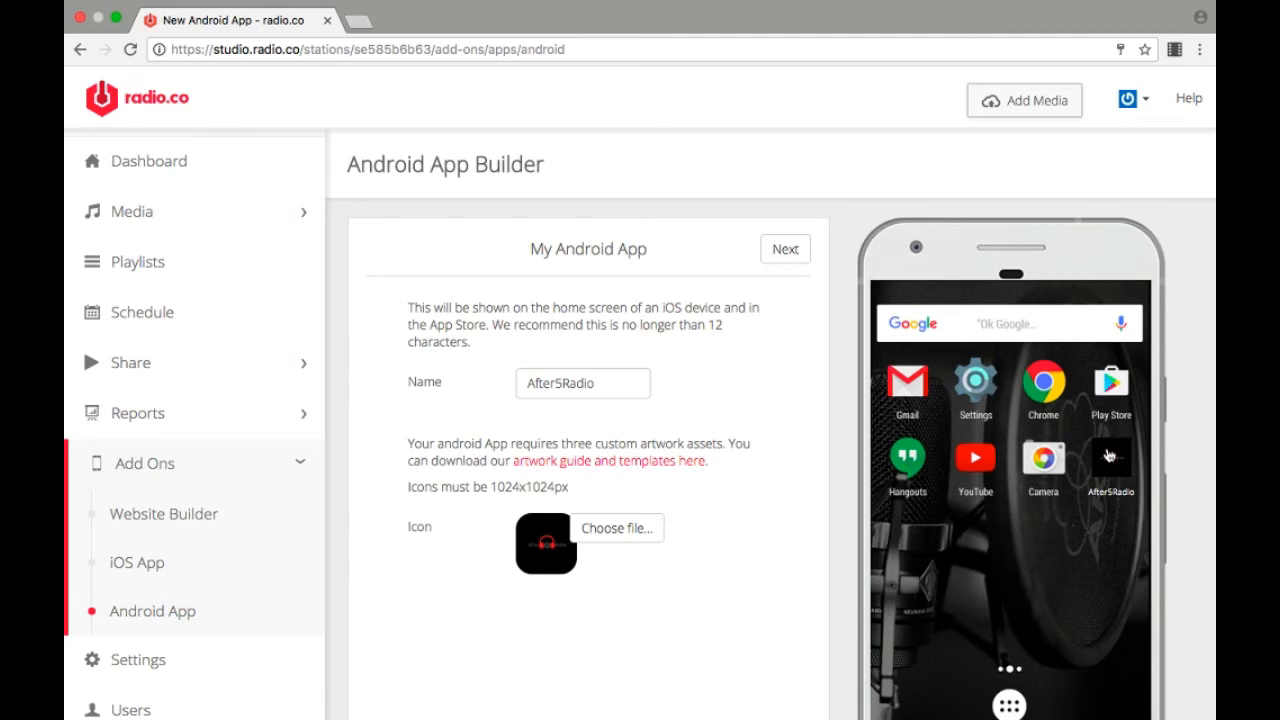
left_click(785, 250)
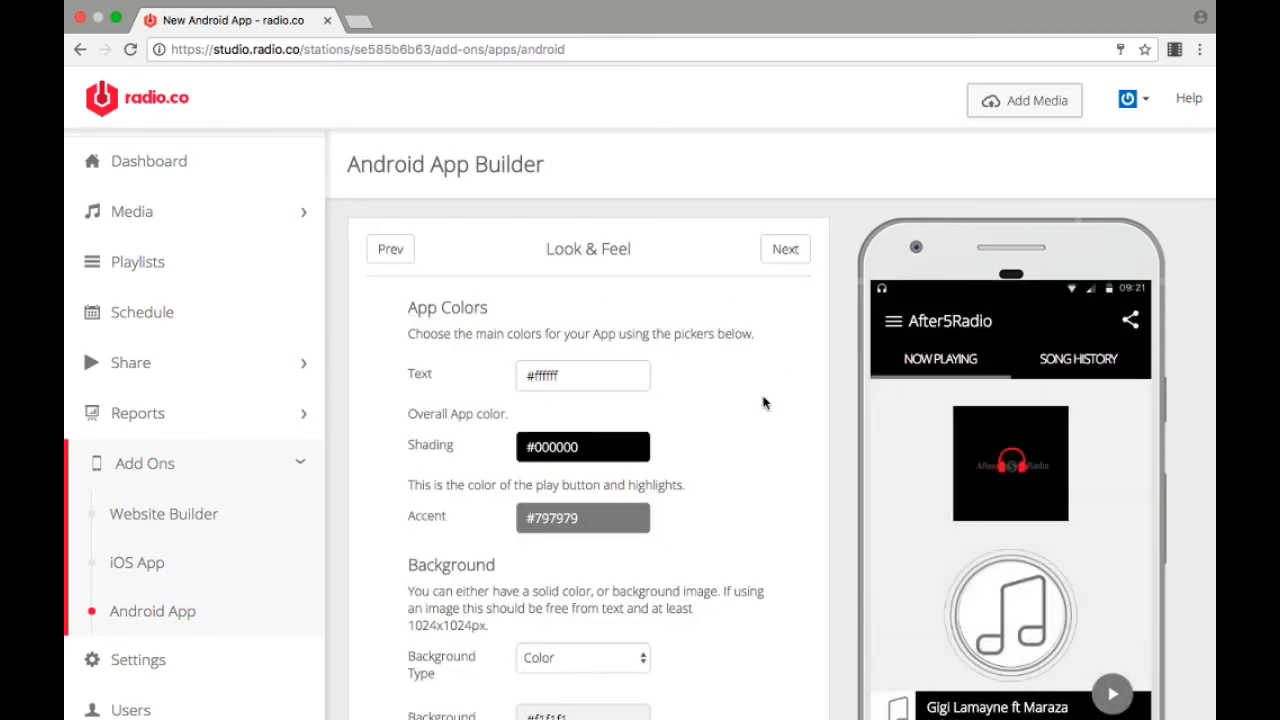
scroll(725, 485, "down", 2)
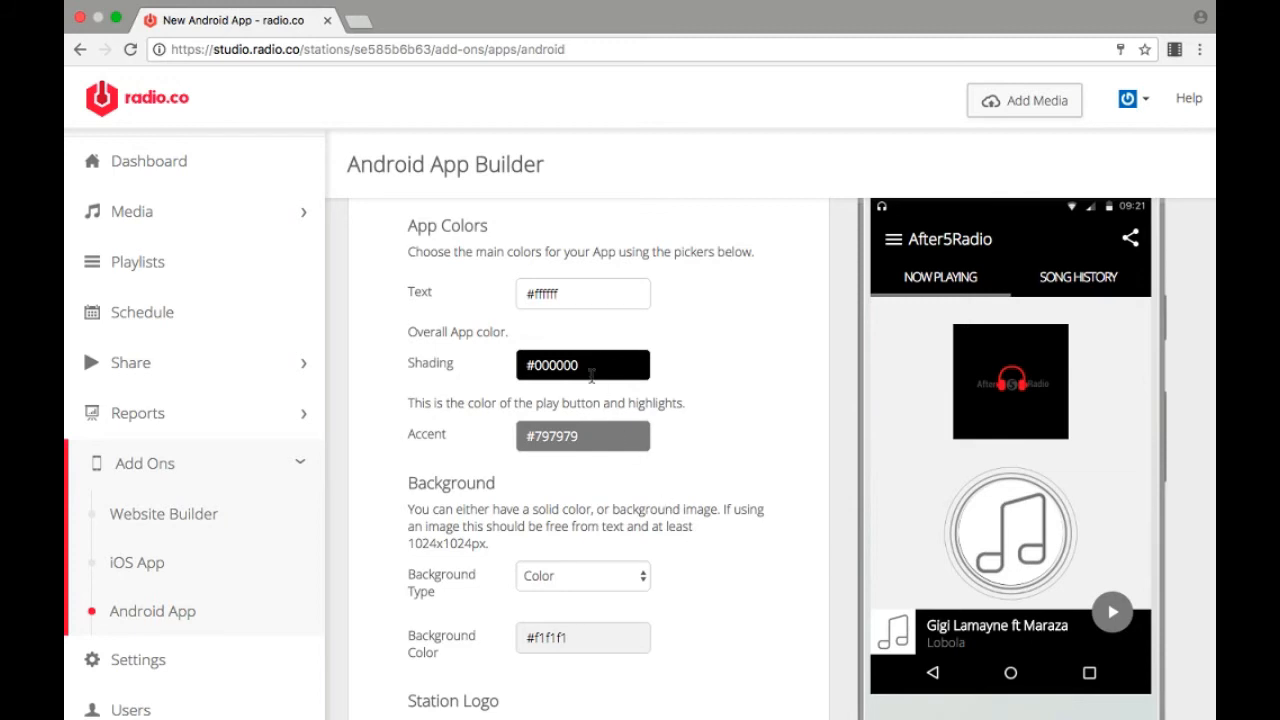
scroll(606, 505, "up", 2)
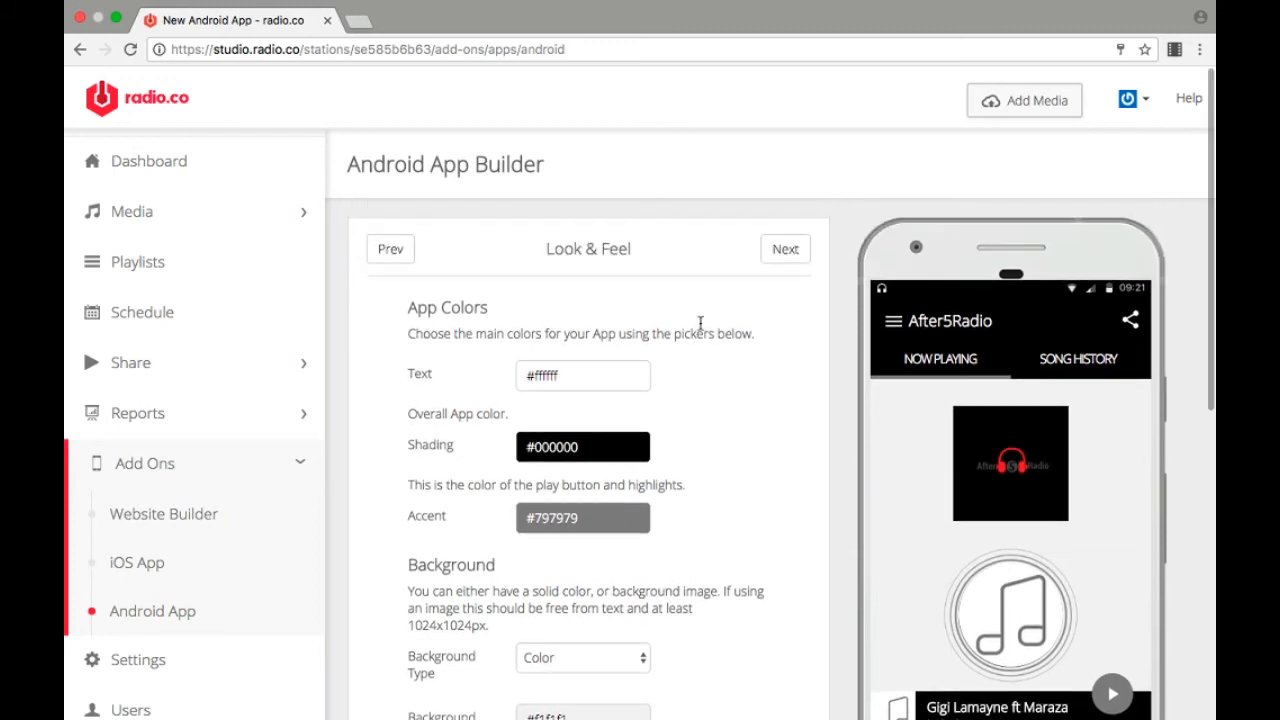
Step: Advance through Settings & Sharing to the Social Links page and review the available social media links
left_click(785, 250)
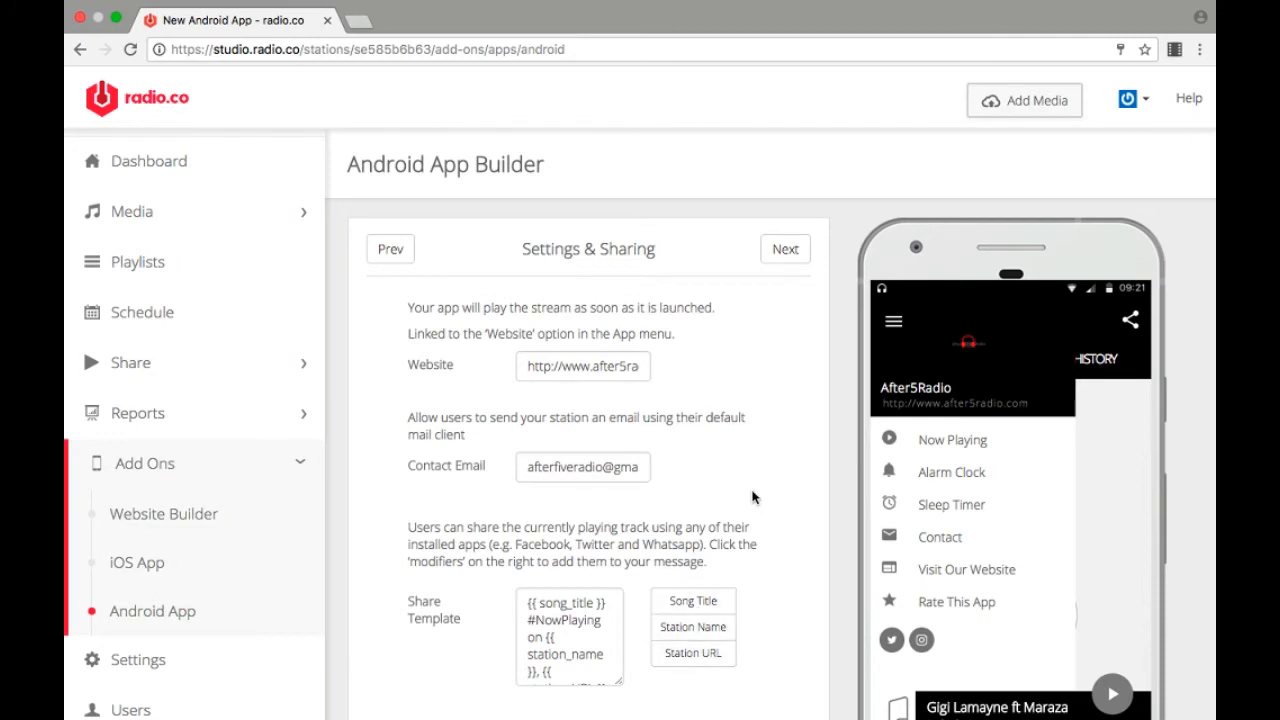
left_click(785, 250)
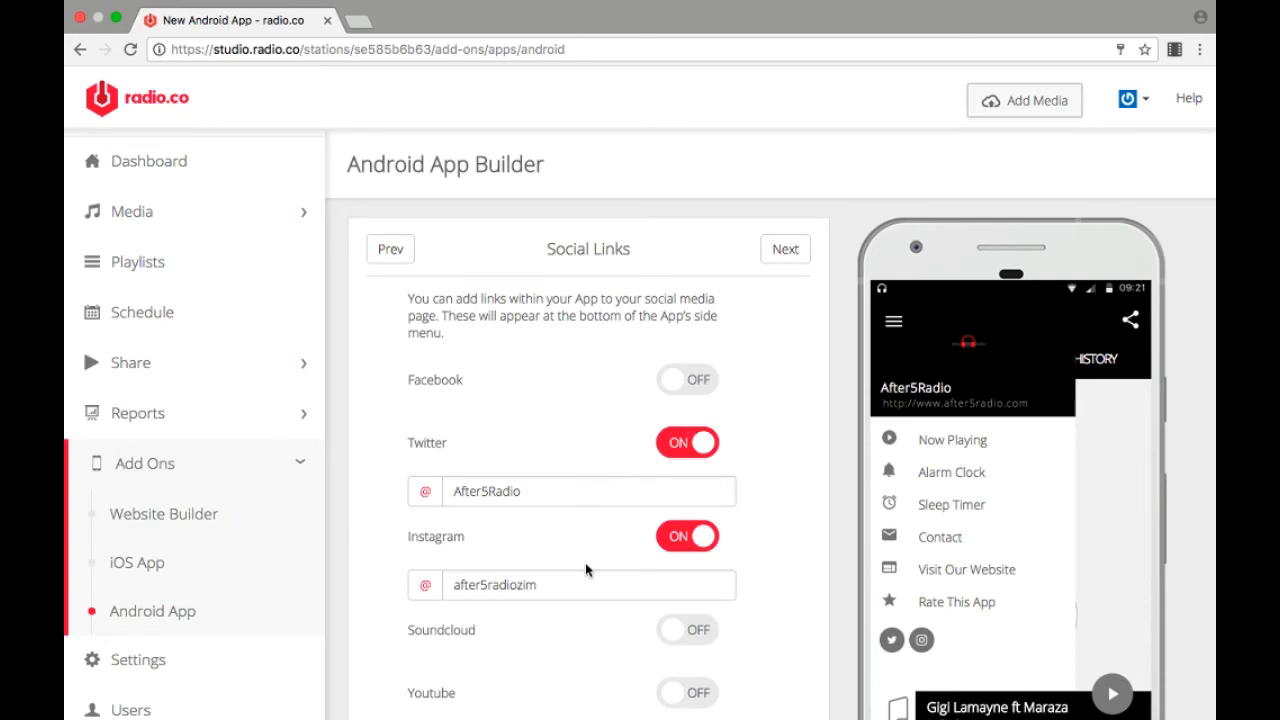
scroll(569, 572, "down", 2)
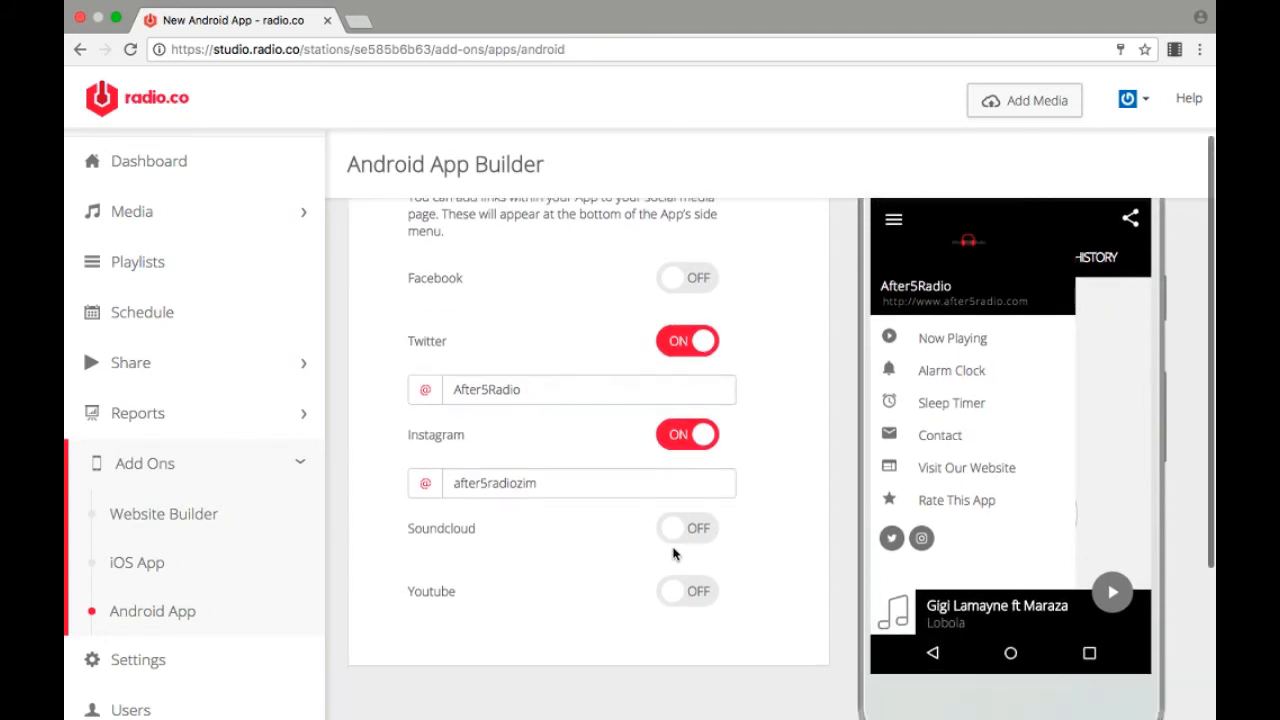
scroll(597, 626, "up", 2)
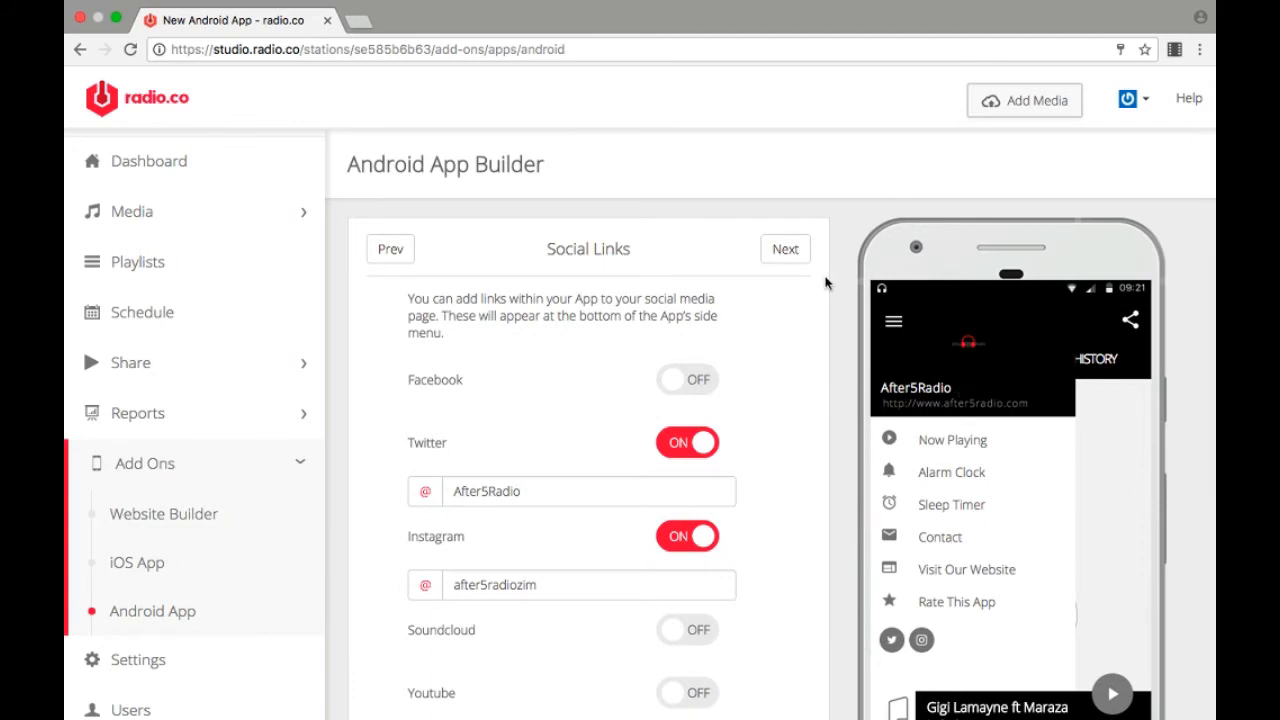
Step: Review the Android app's Confirm & Pay terms, and open the iOS App builder from the add-ons
left_click(786, 251)
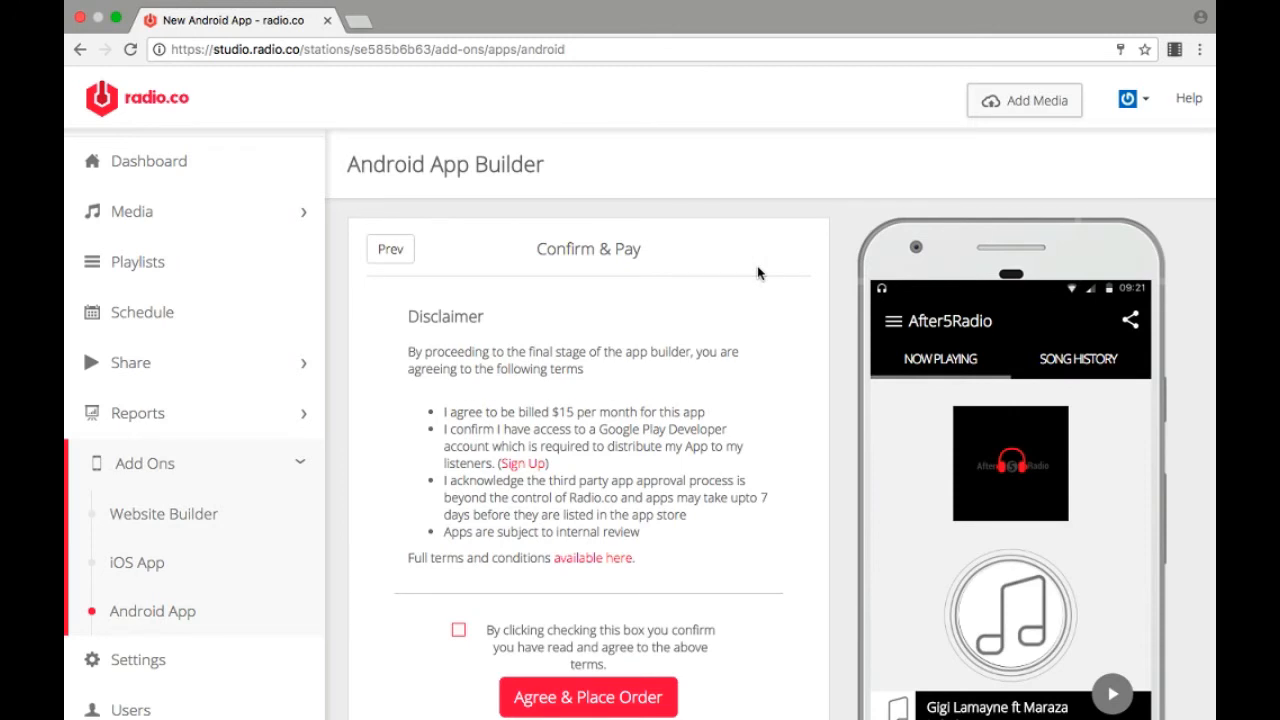
scroll(758, 273, "down", 3)
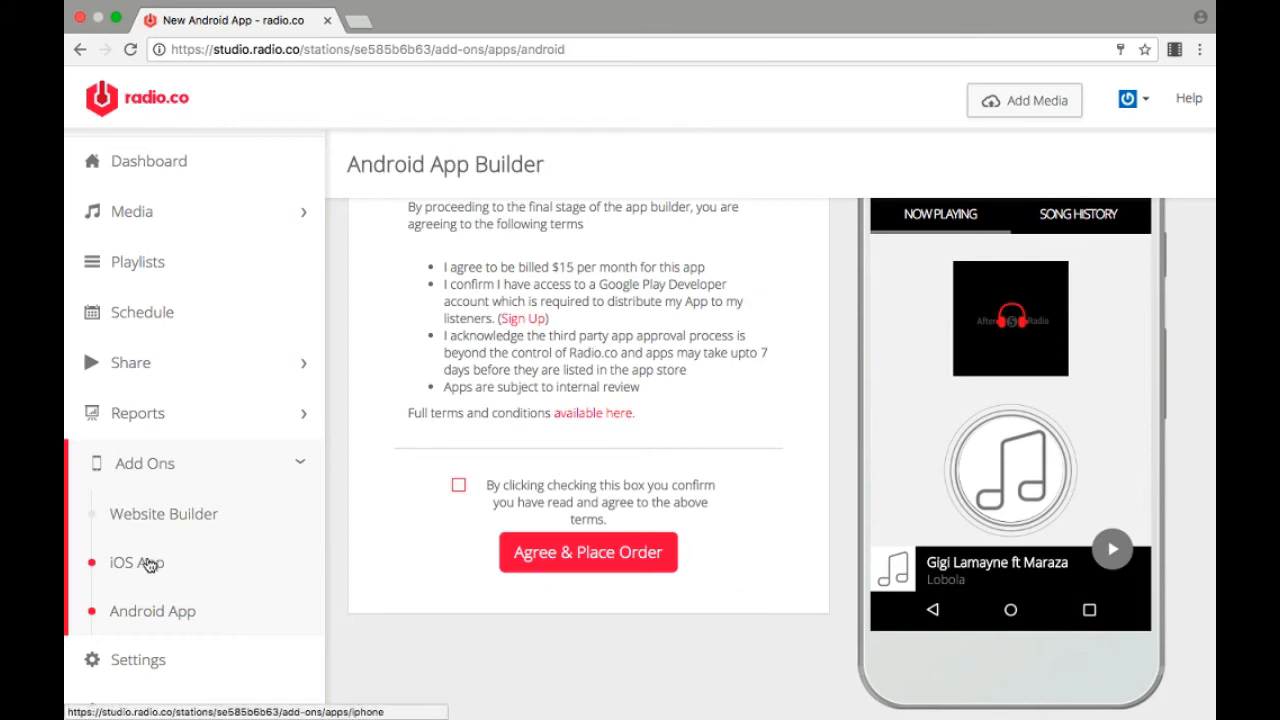
left_click(147, 565)
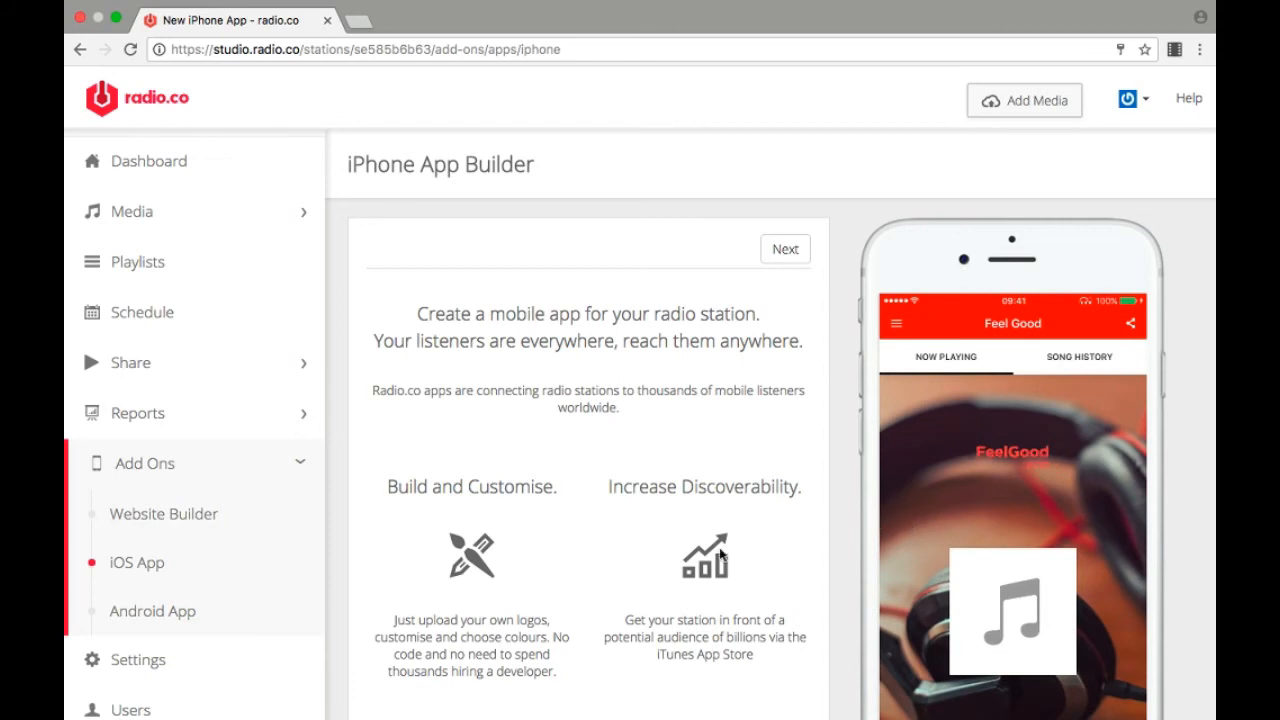
Step: Open the station's daily analytics report and switch the Audience Overview chart to unique listeners
scroll(260, 645, "down", 1)
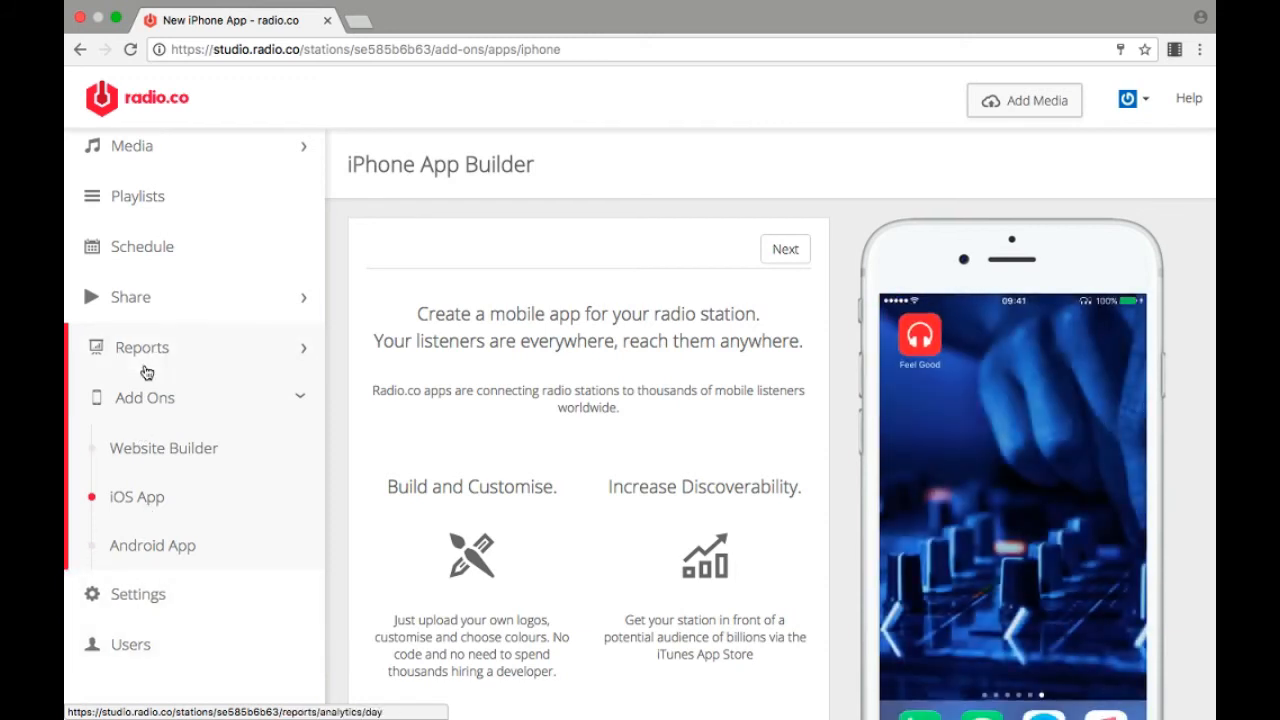
left_click(150, 364)
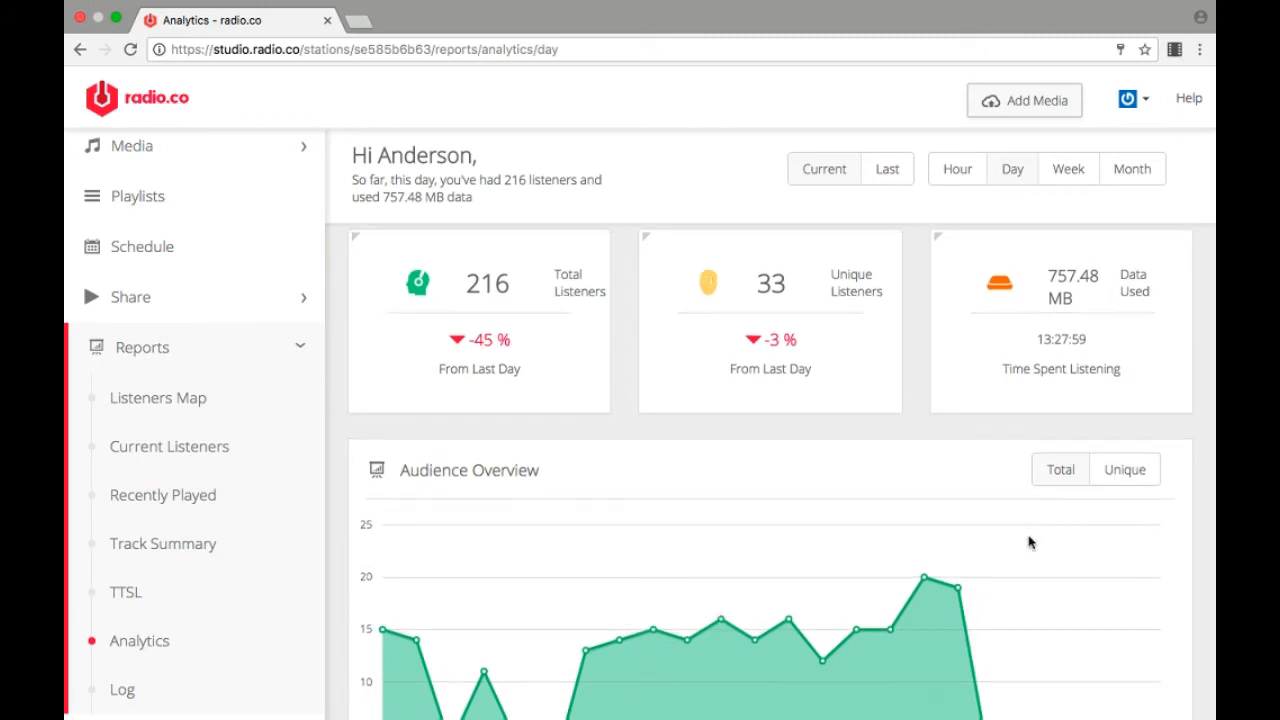
scroll(1030, 542, "down", 2)
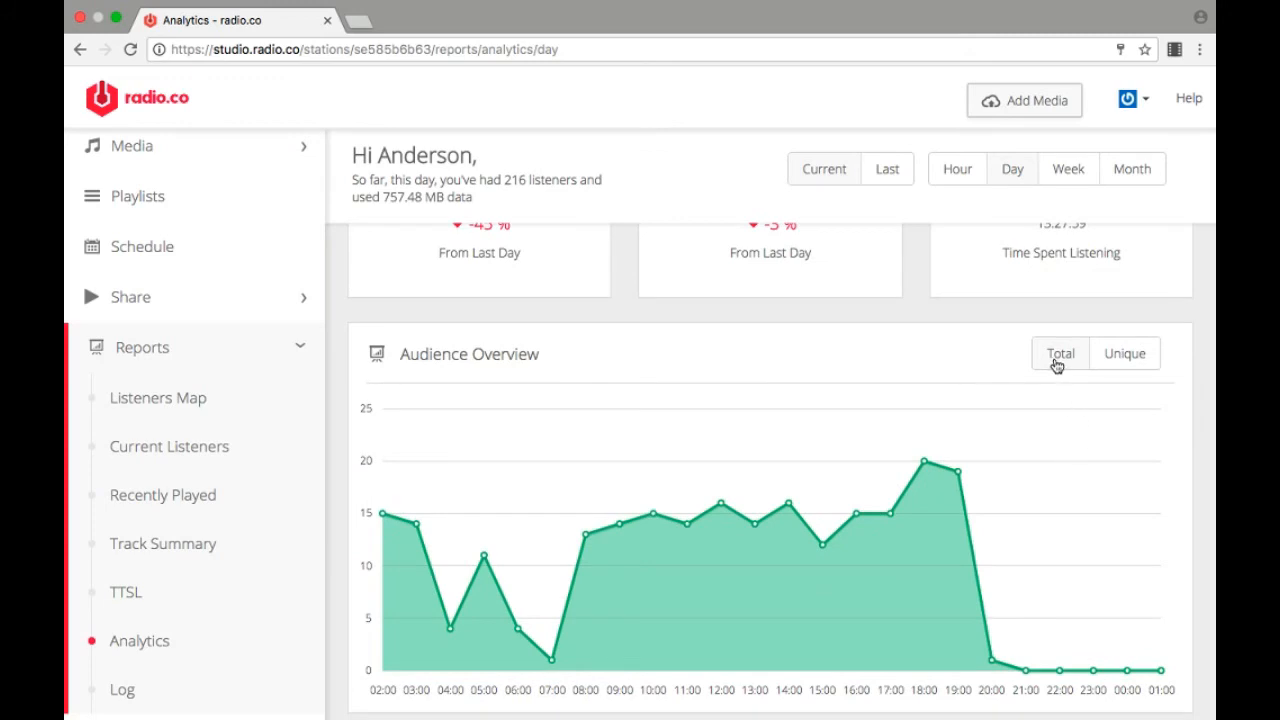
left_click(1135, 369)
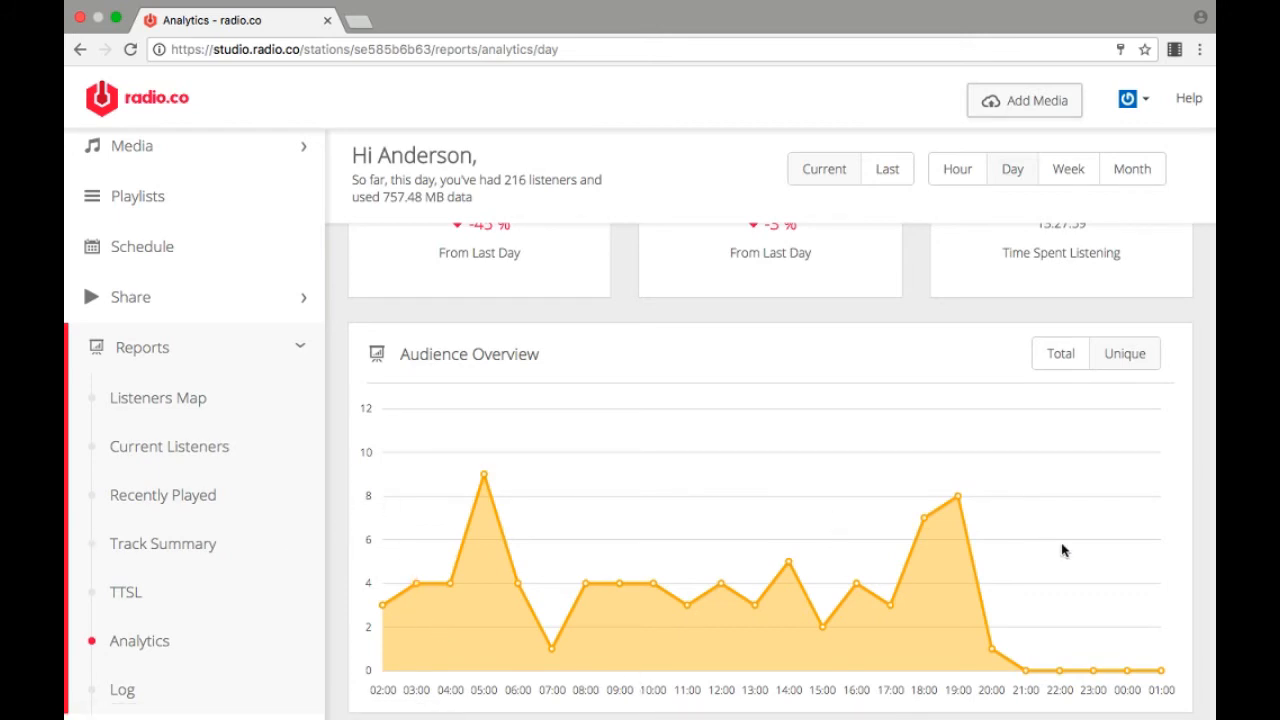
Step: Examine the Region, Platform and Devices breakdown charts in the analytics report, including their smaller segments
scroll(1130, 560, "down", 5)
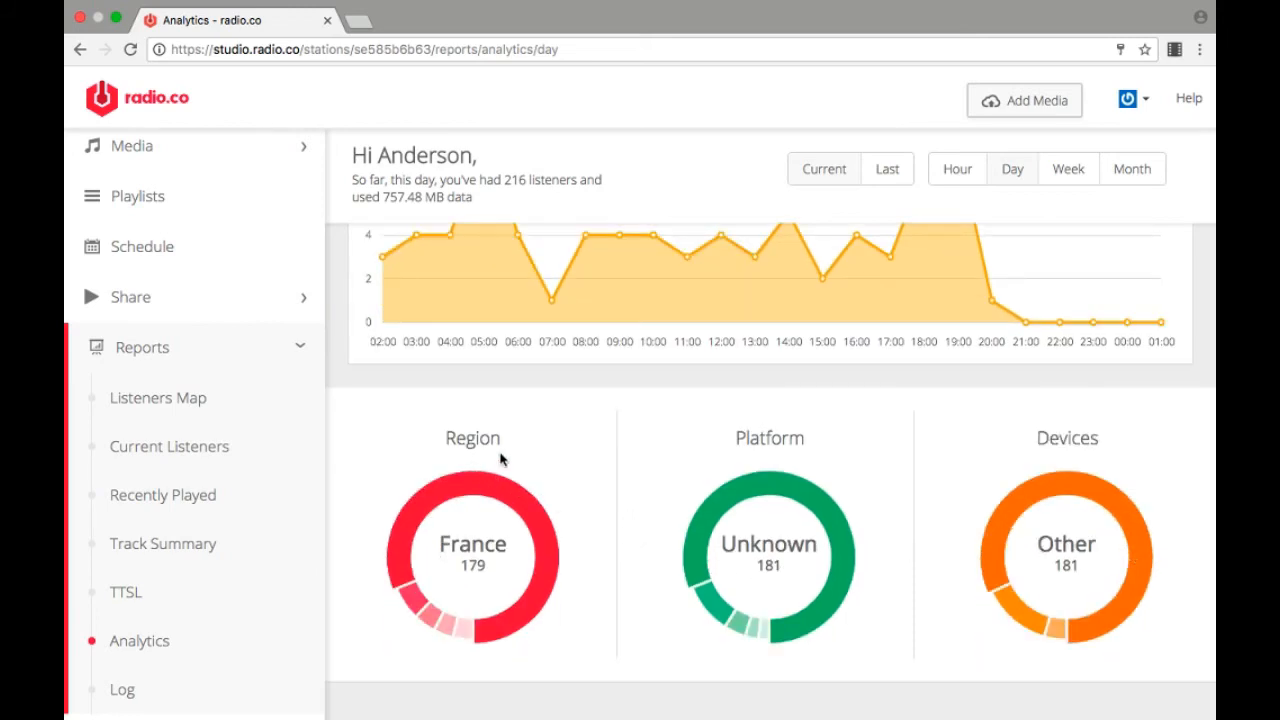
mouse_move(412, 589)
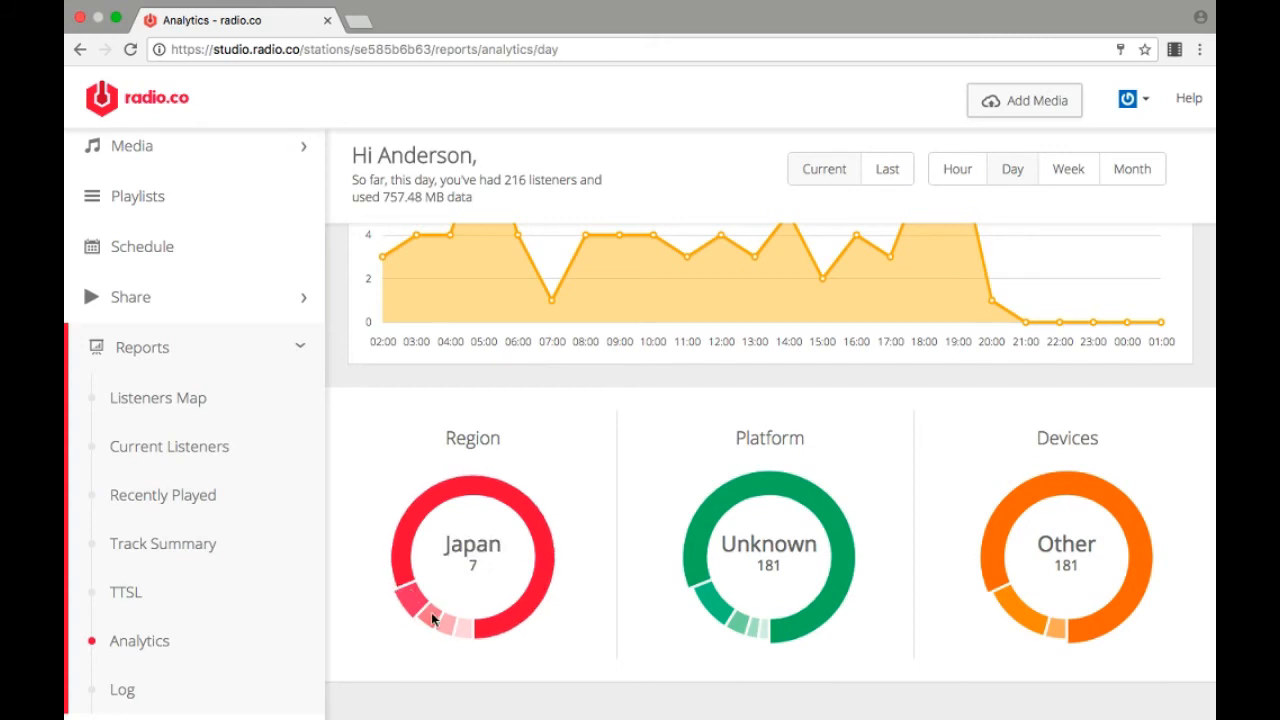
mouse_move(430, 625)
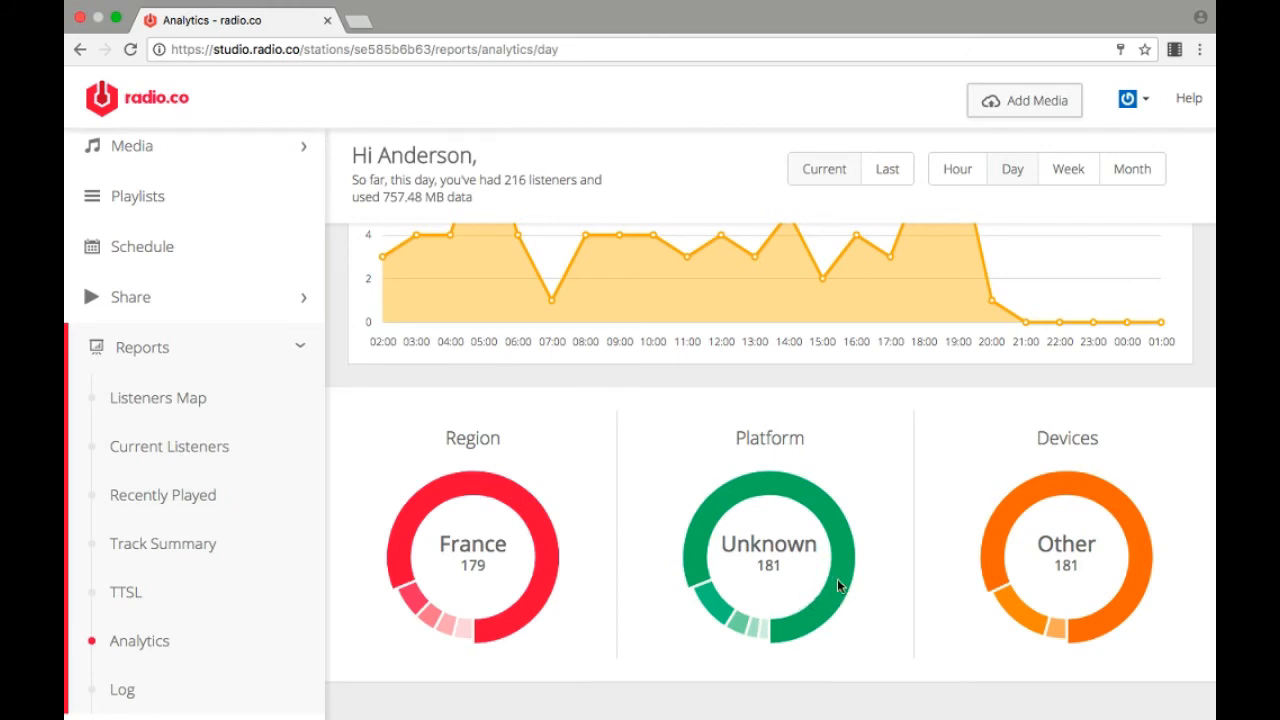
mouse_move(760, 640)
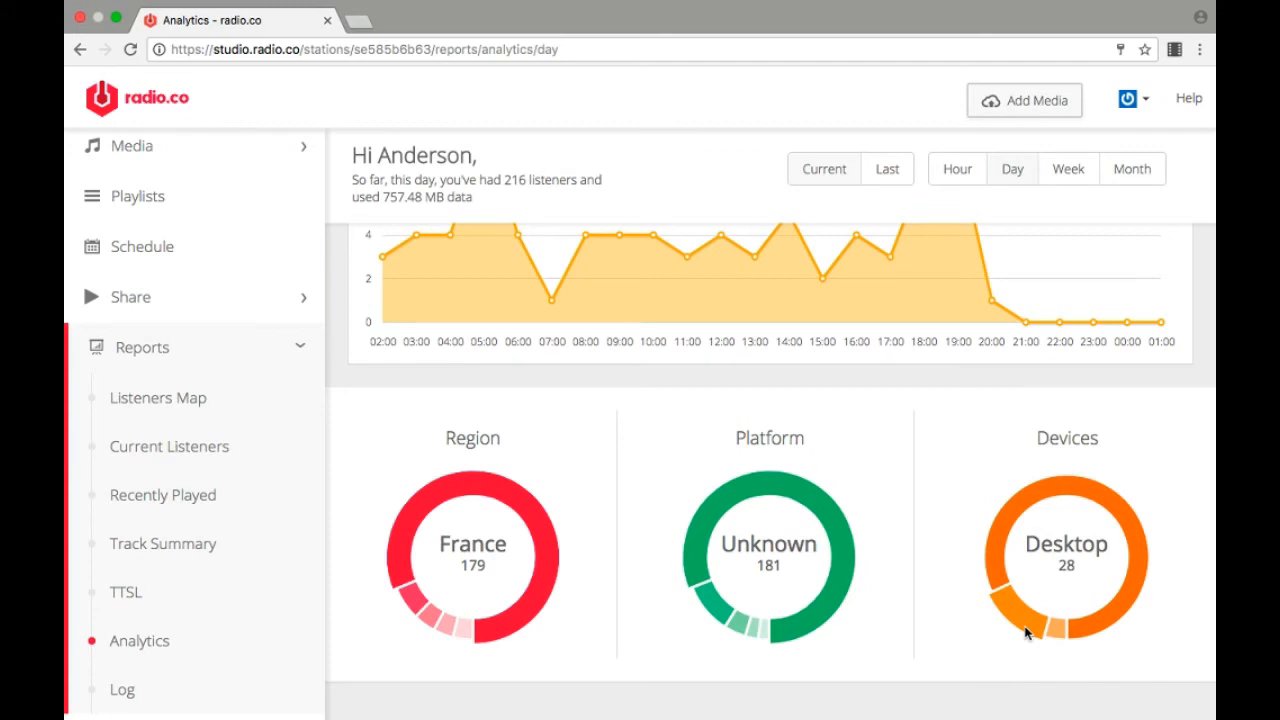
scroll(903, 633, "down", 3)
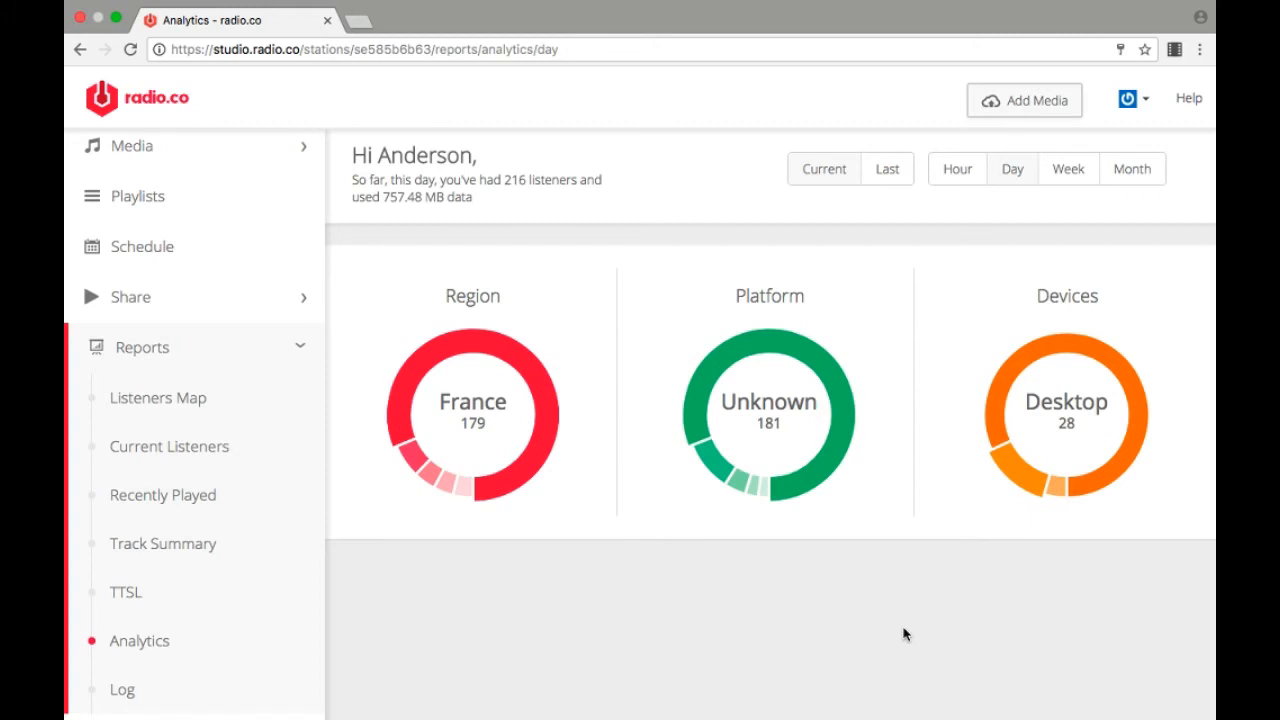
Step: Open the Roles list in the station's user management and review the Station Manager permissions
scroll(245, 500, "down", 3)
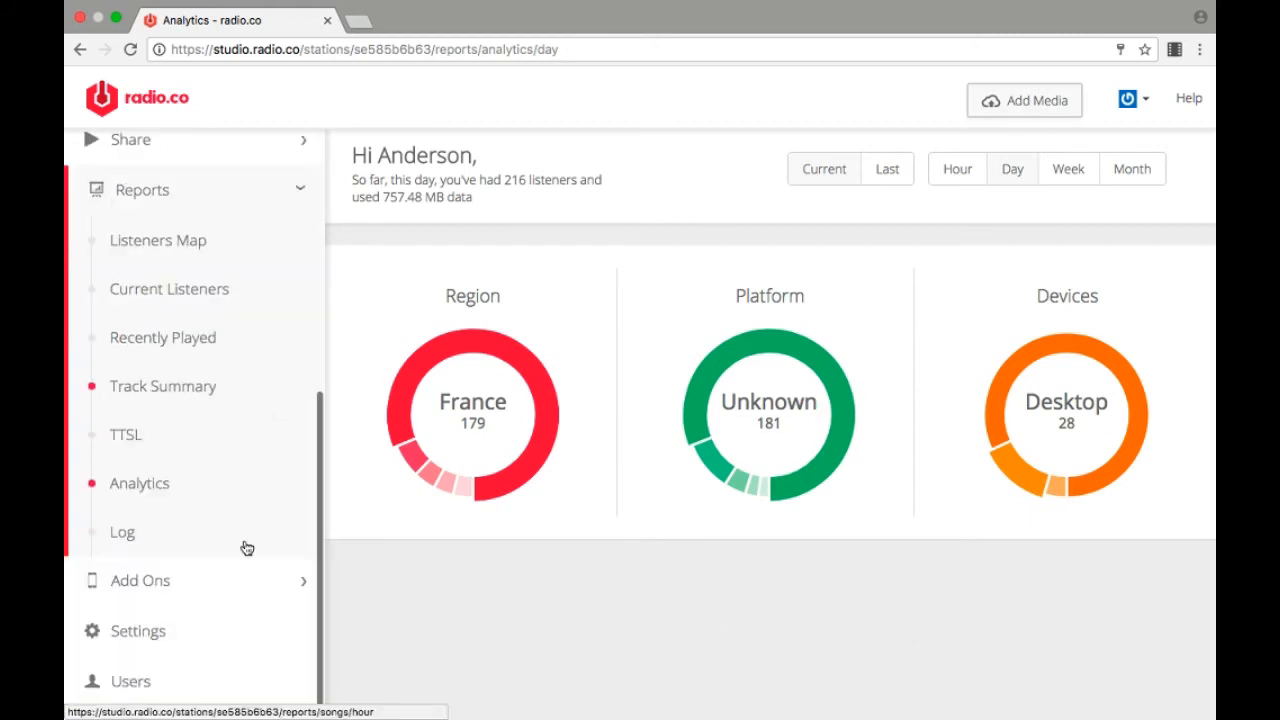
scroll(247, 548, "down", 1)
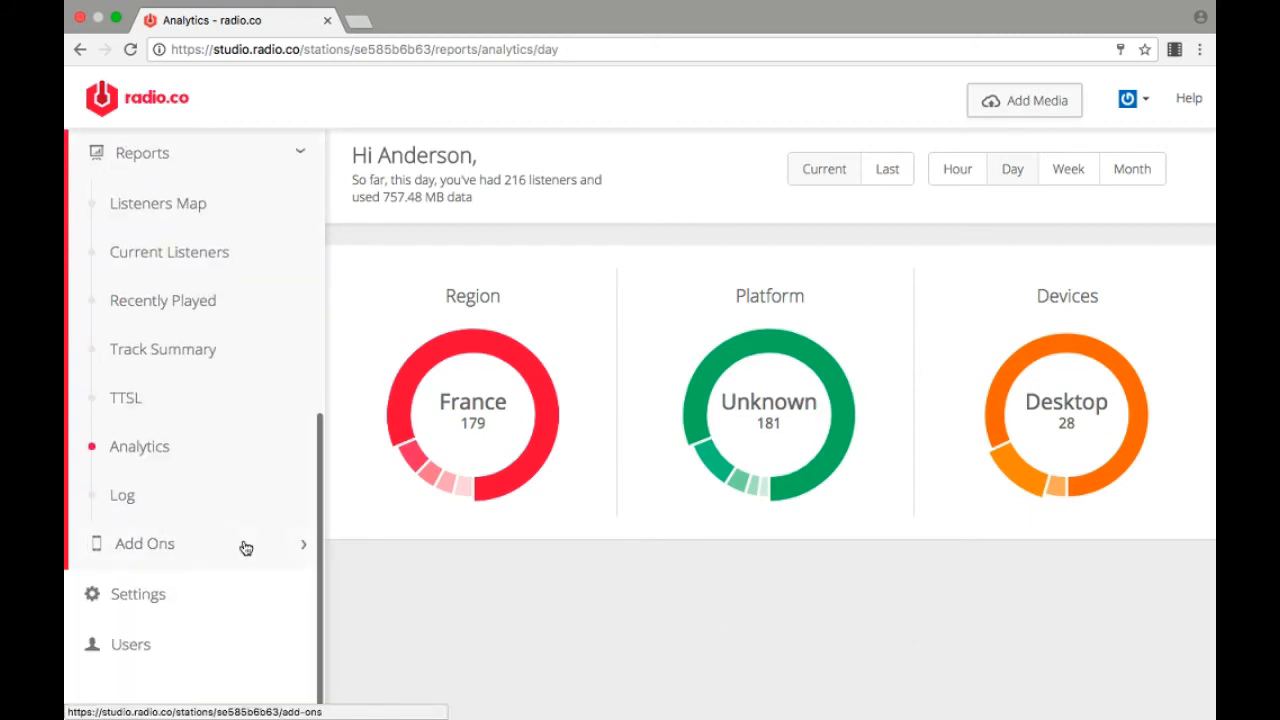
left_click(137, 656)
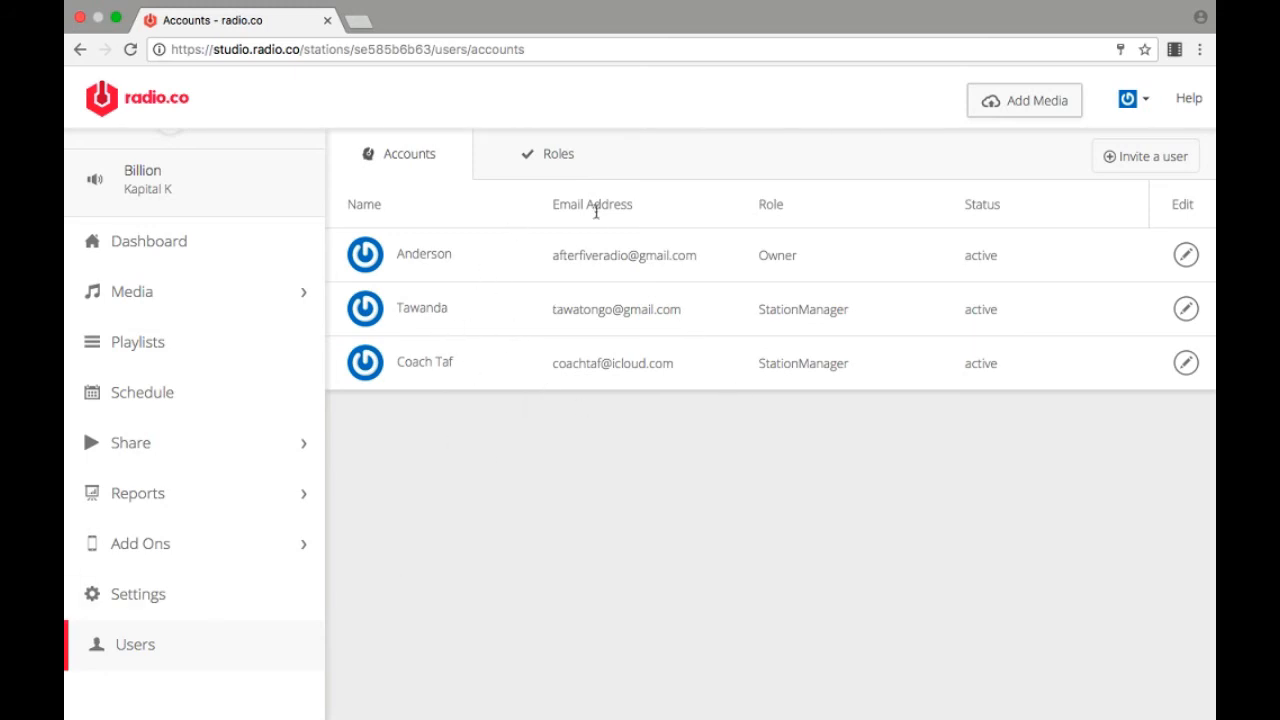
left_click(541, 176)
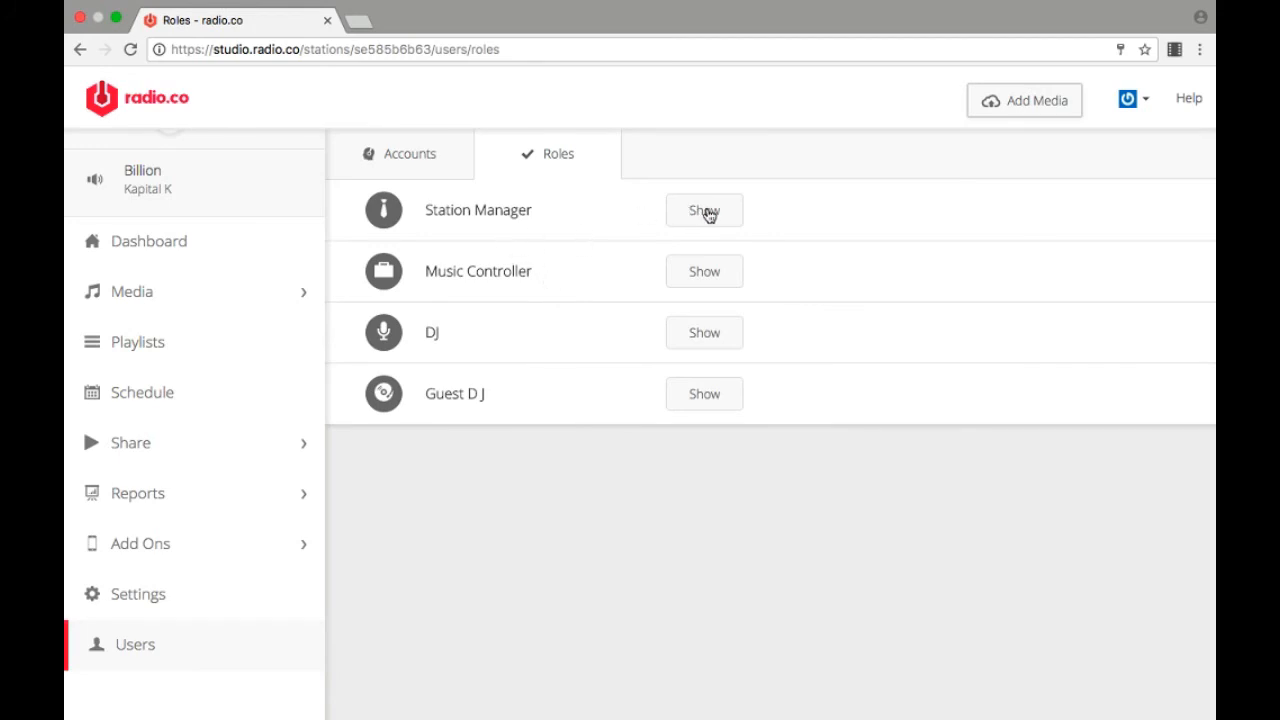
left_click(704, 211)
scroll(858, 400, "down", 5)
scroll(861, 402, "down", 6)
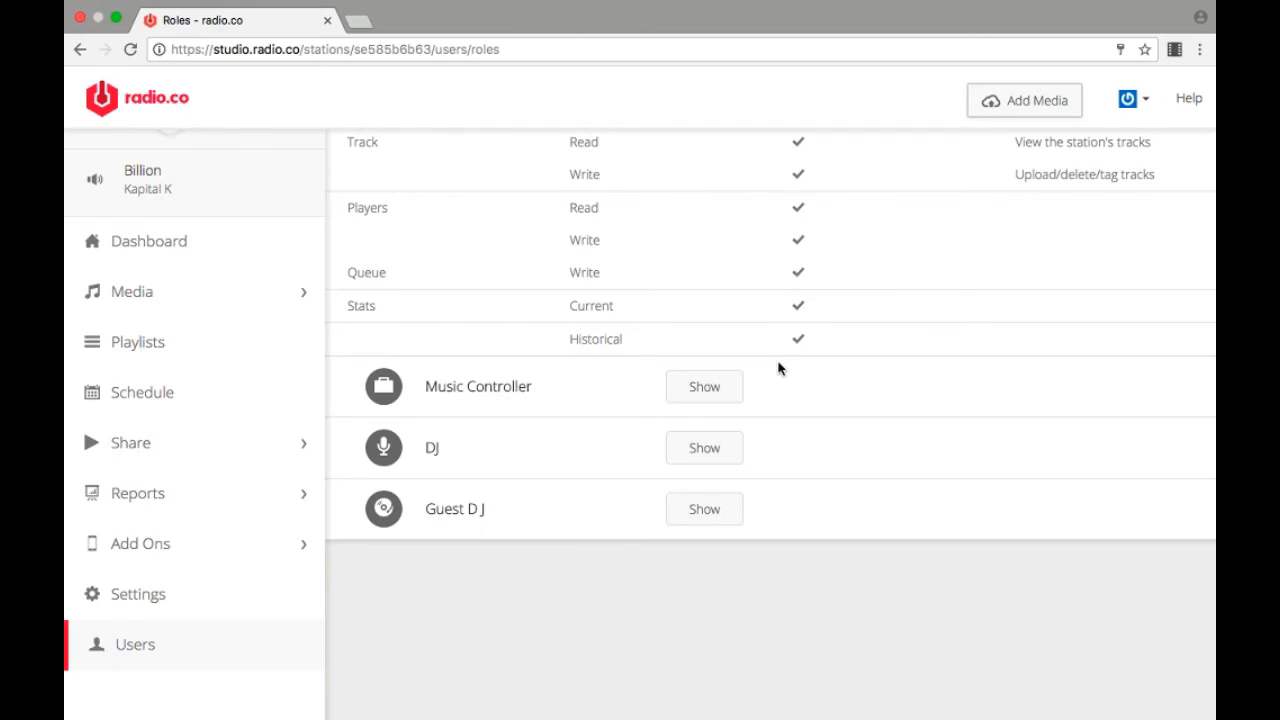
Step: Expand the Music Controller and DJ roles and compare their permissions
left_click(717, 399)
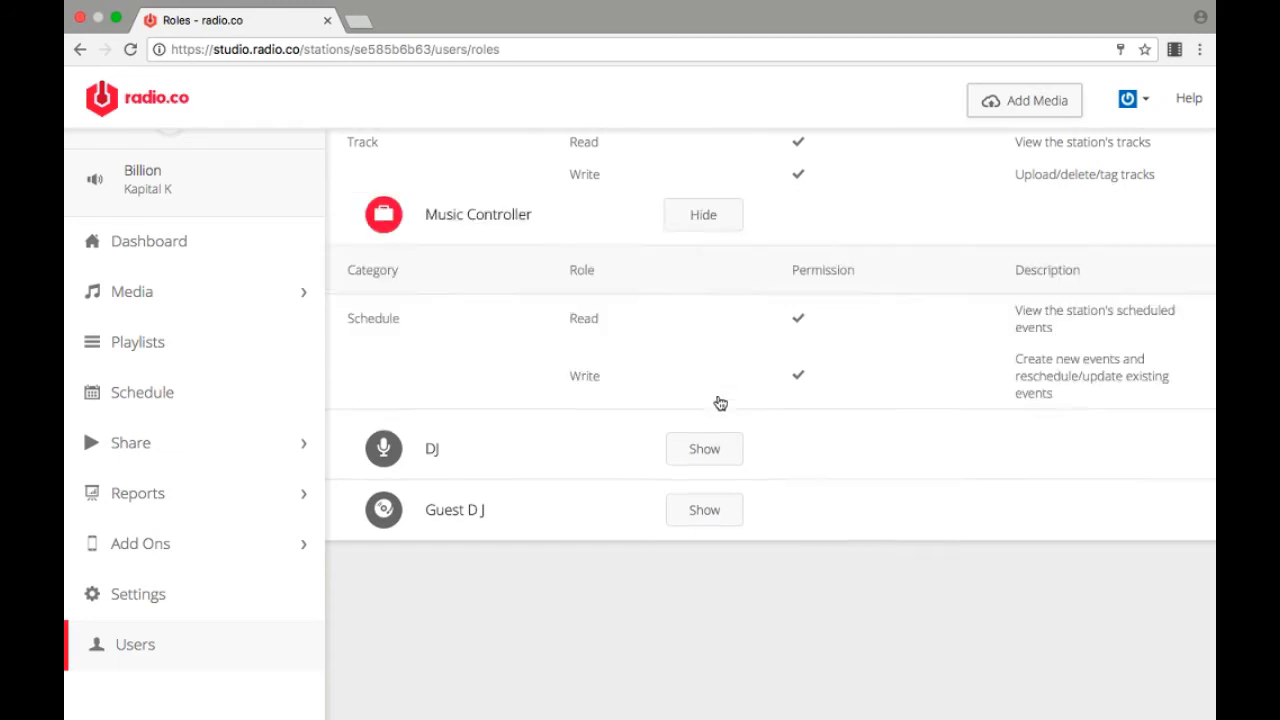
scroll(797, 346, "up", 5)
scroll(797, 346, "up", 4)
scroll(797, 346, "down", 8)
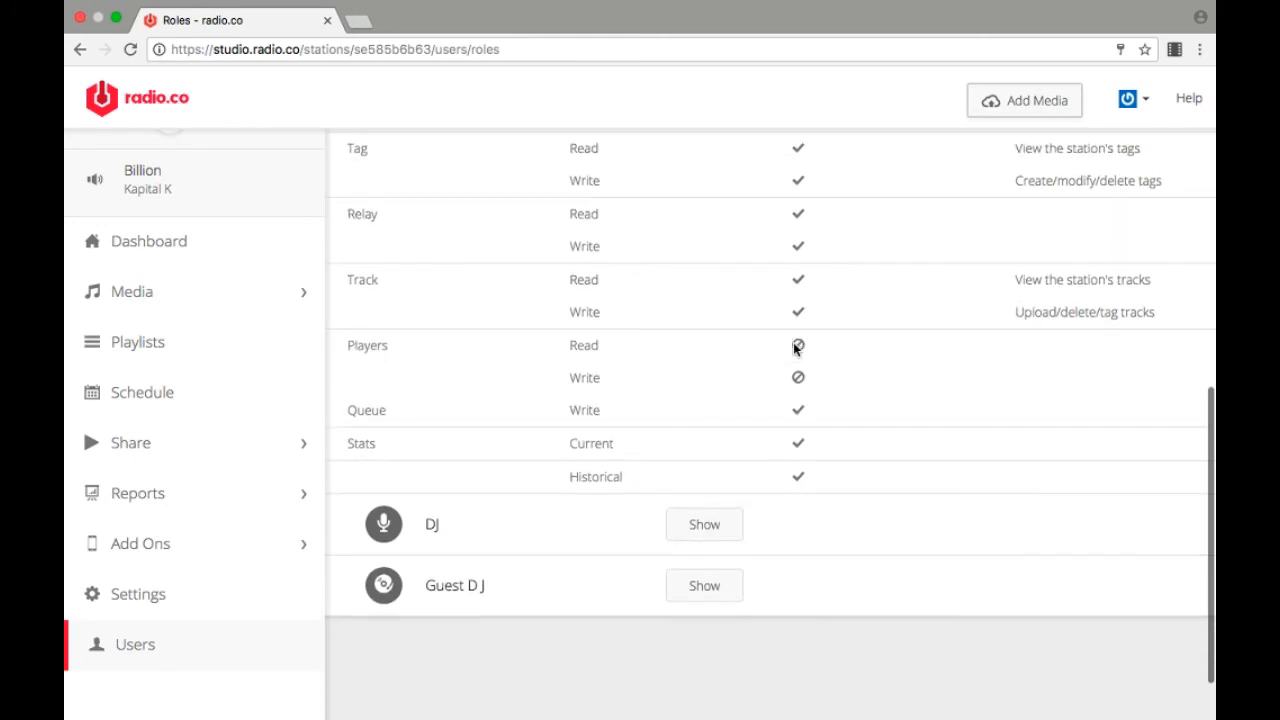
left_click(714, 535)
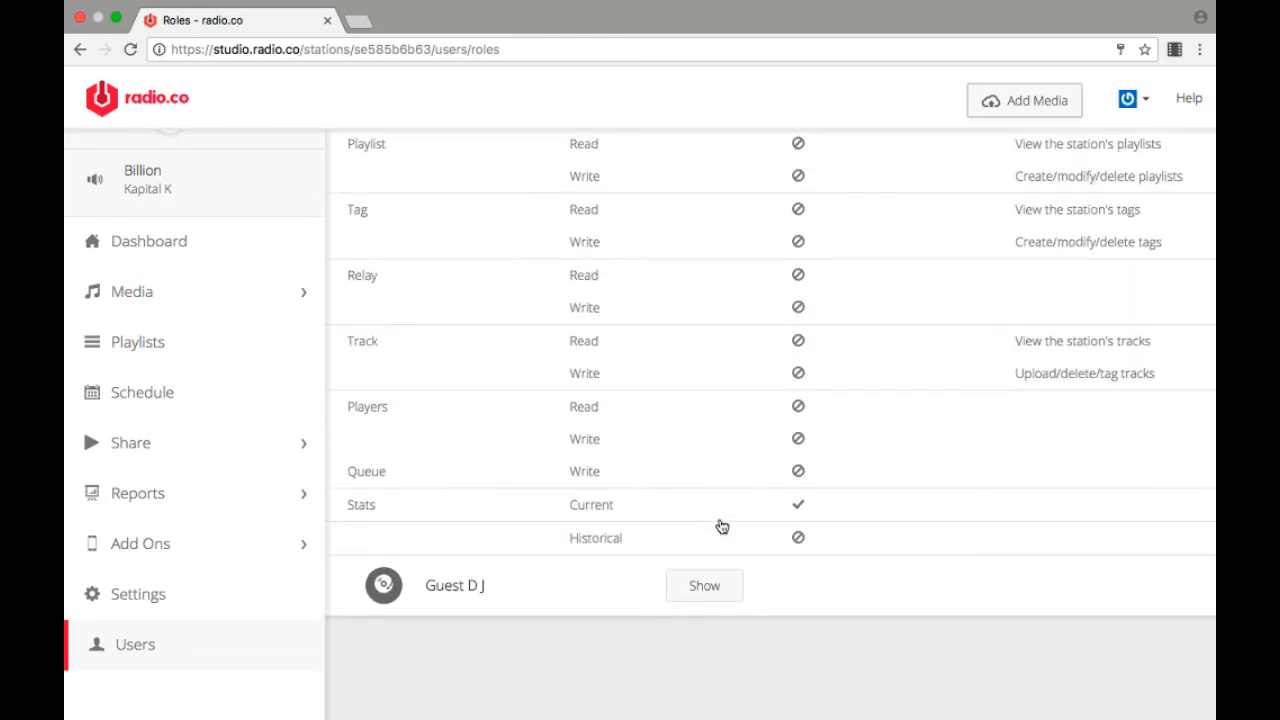
scroll(762, 443, "down", 2)
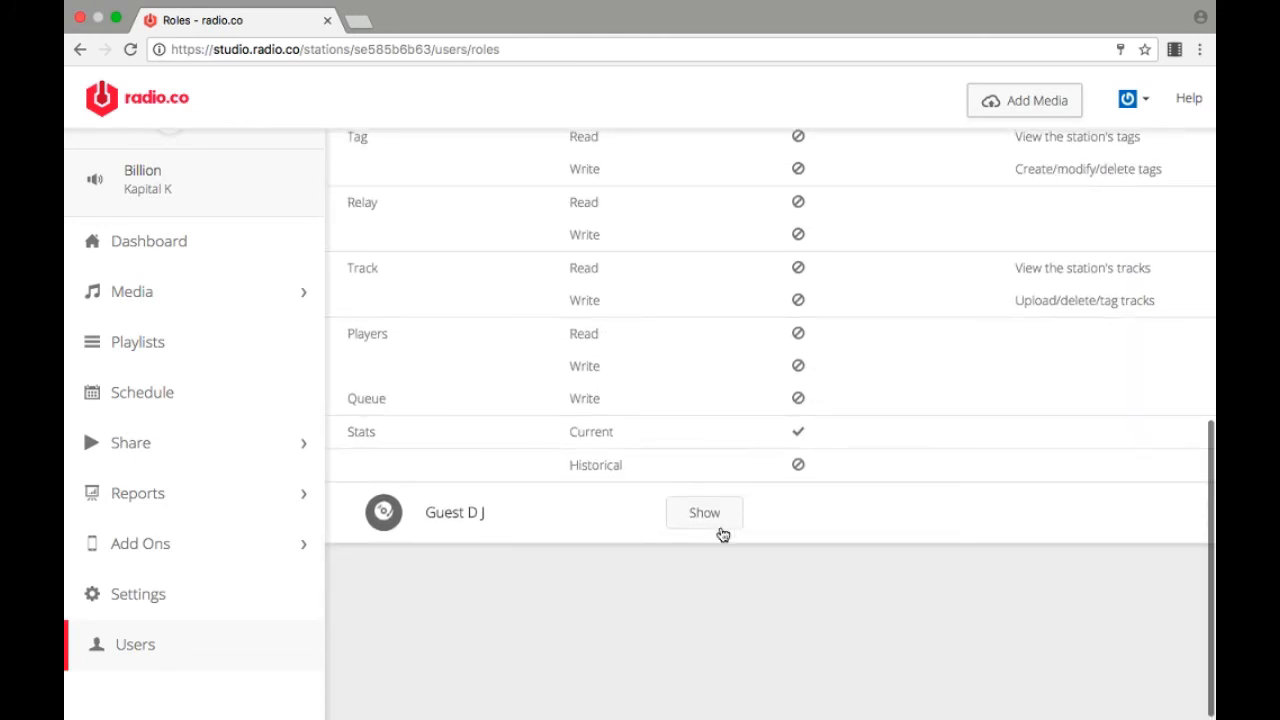
Step: Expand the Guest DJ role and examine its permissions from Schedule through Stats
left_click(714, 521)
scroll(751, 457, "down", 10)
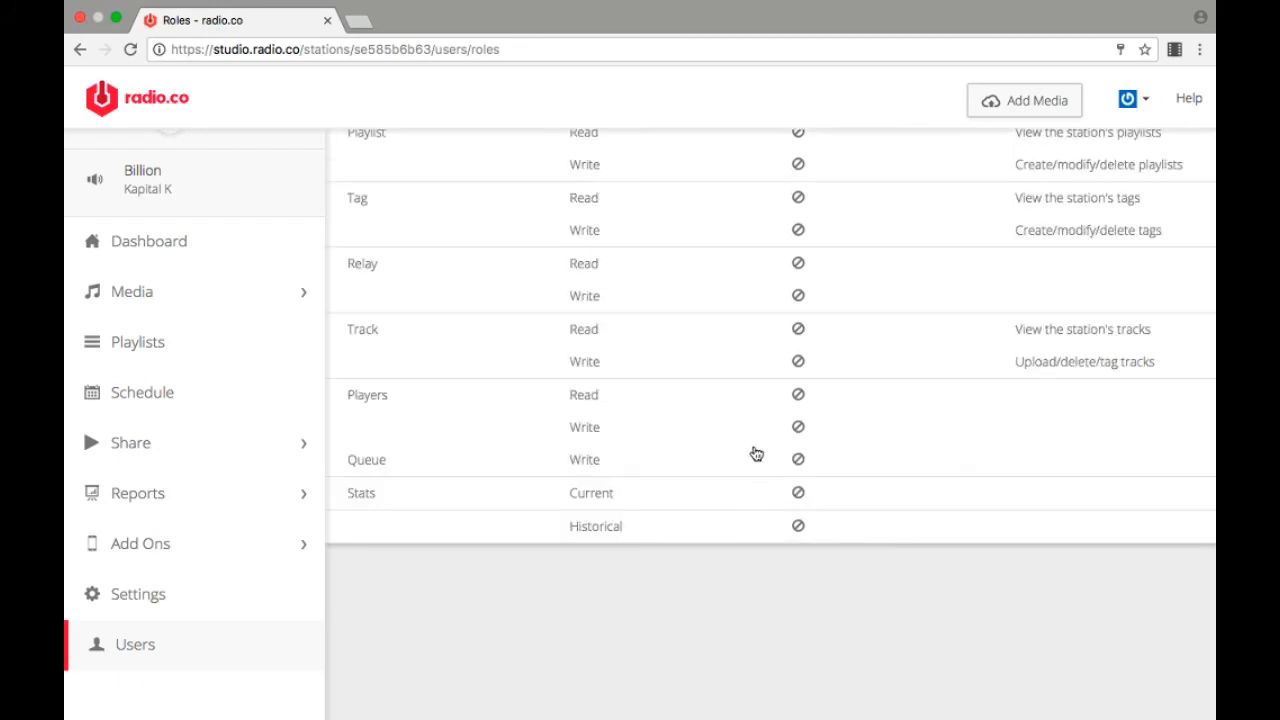
scroll(757, 454, "up", 5)
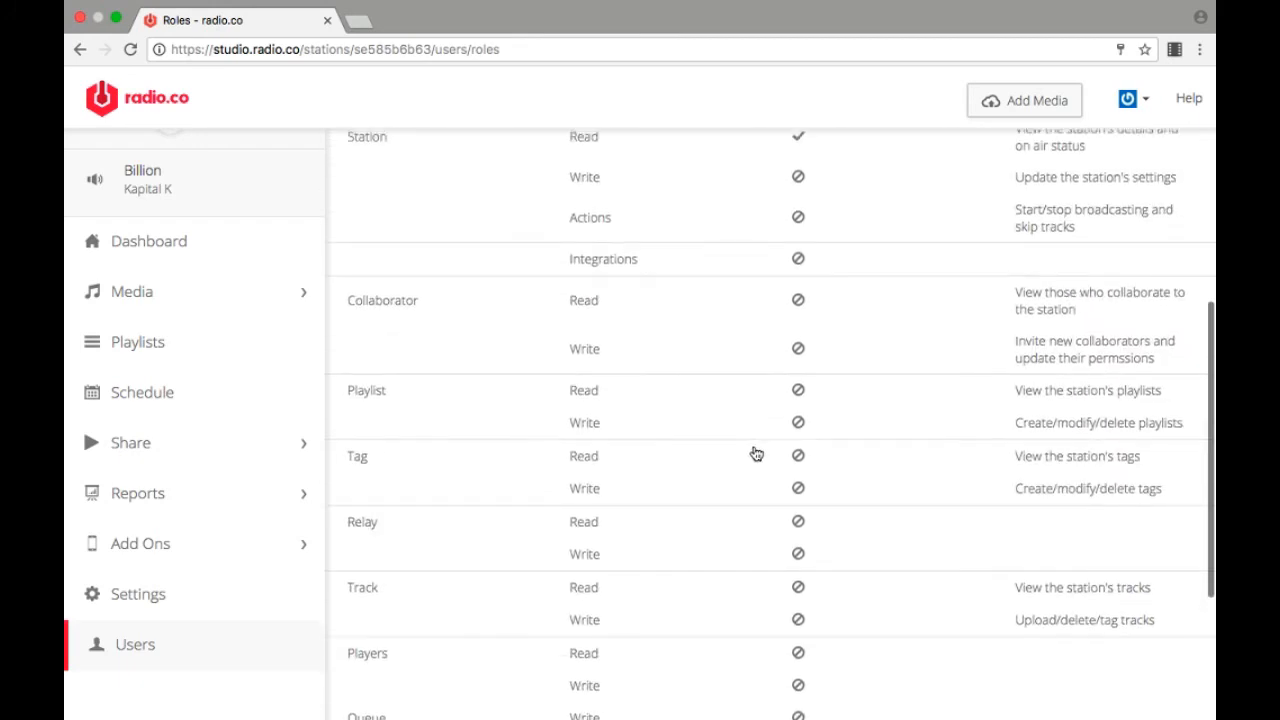
scroll(757, 452, "up", 5)
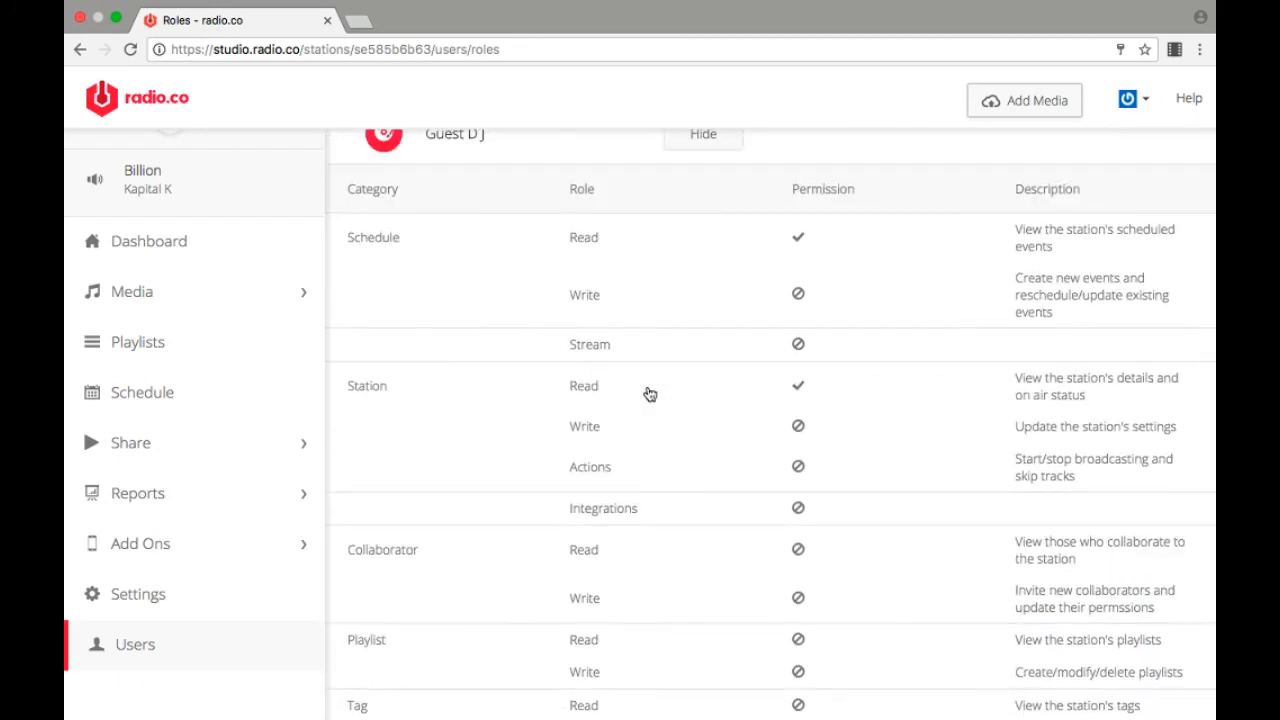
scroll(683, 283, "down", 4)
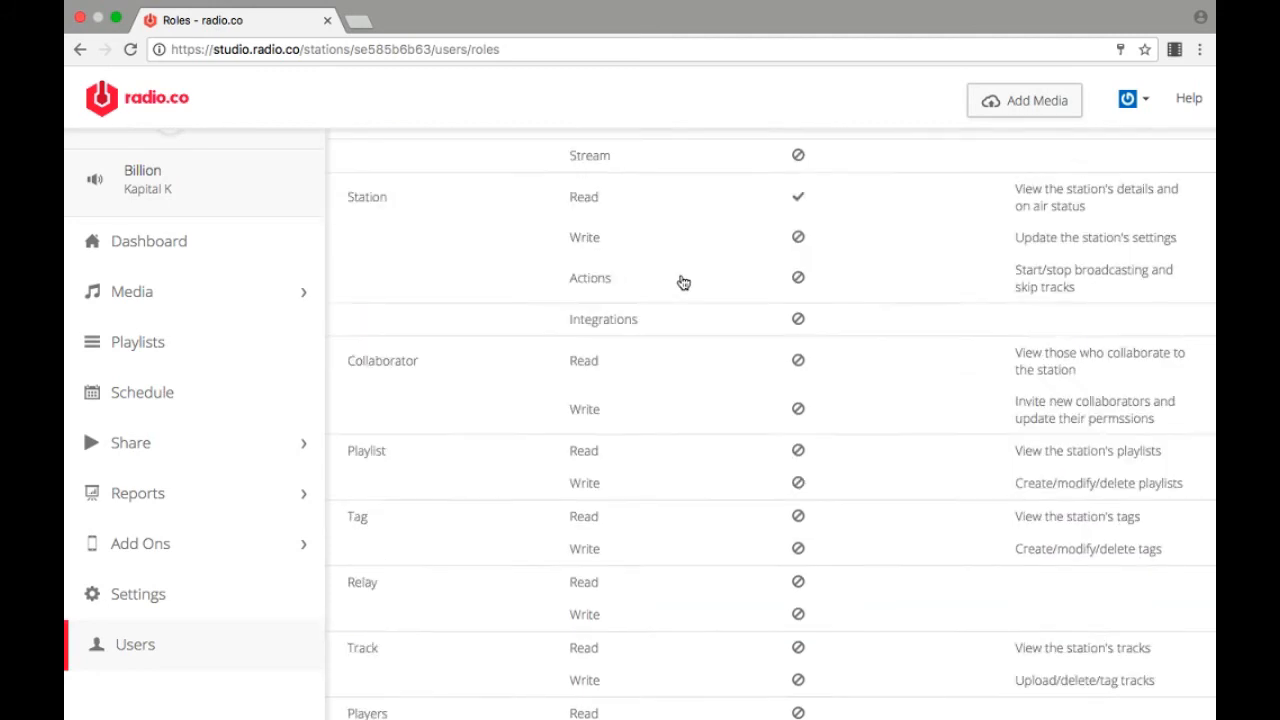
scroll(683, 283, "down", 6)
scroll(683, 283, "up", 13)
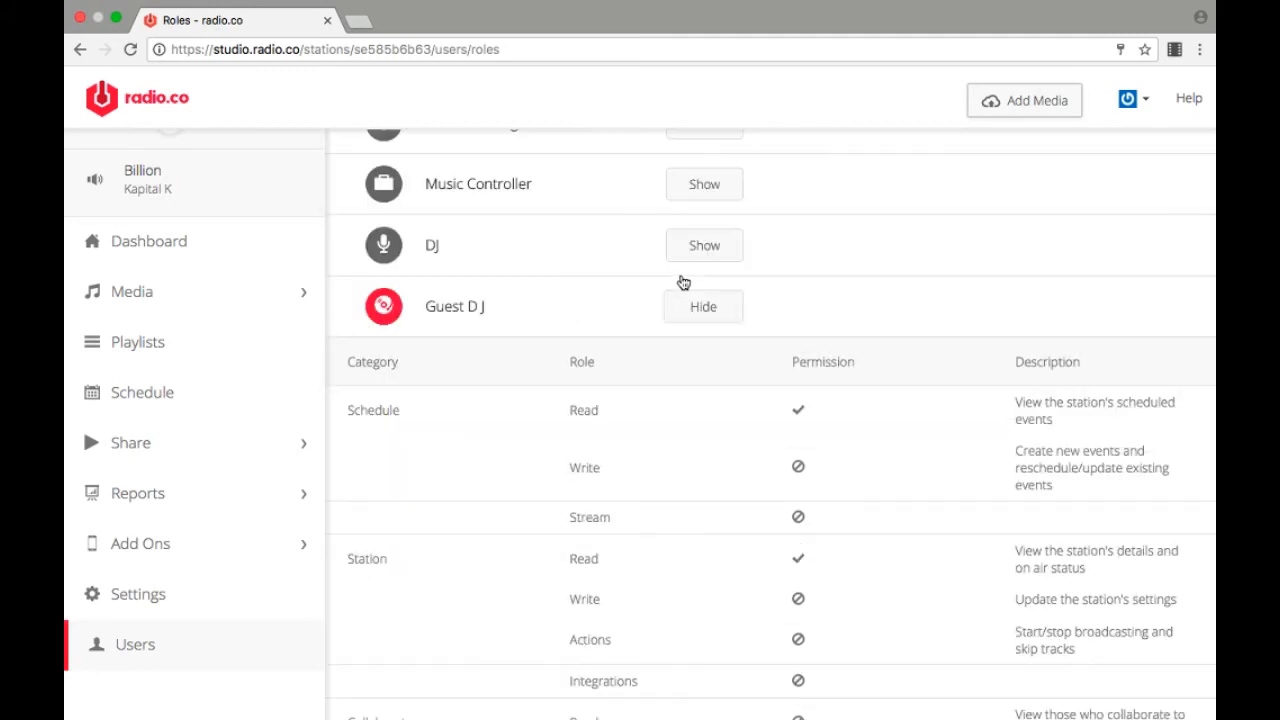
scroll(683, 283, "up", 2)
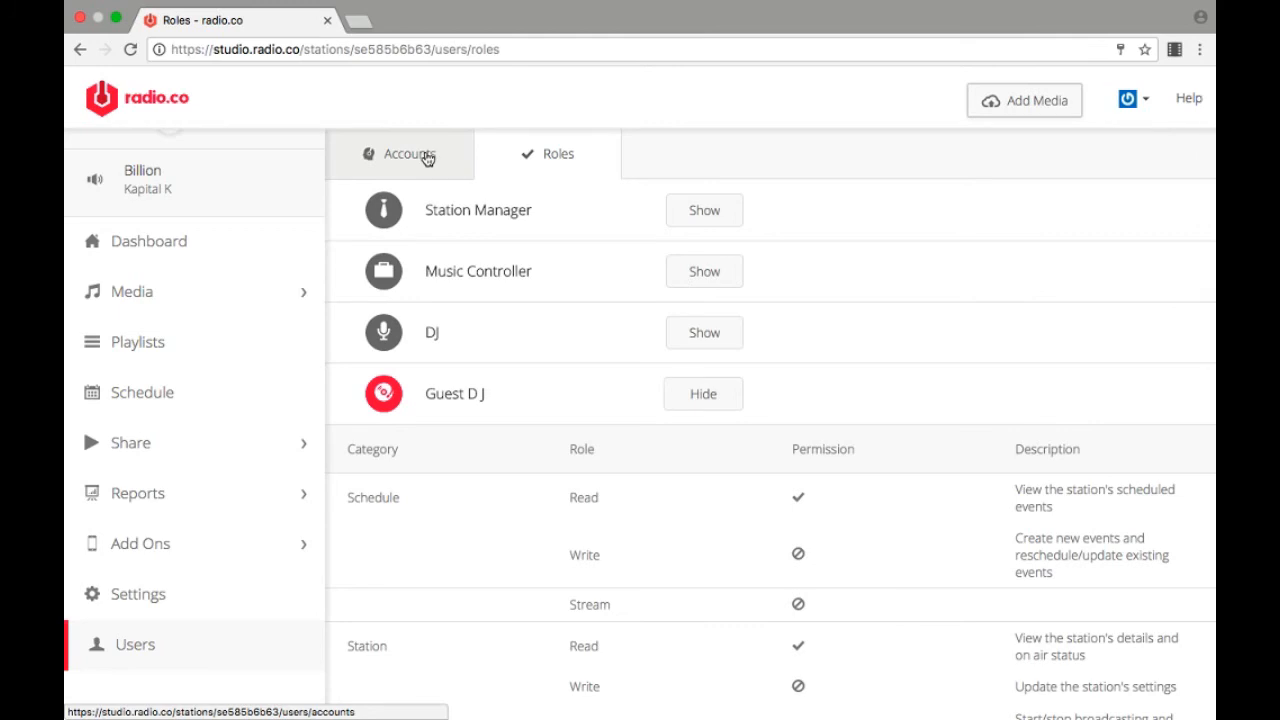
Step: Open the new user invitation form from the Accounts list, review the selectable roles, and cancel without inviting anyone
left_click(427, 159)
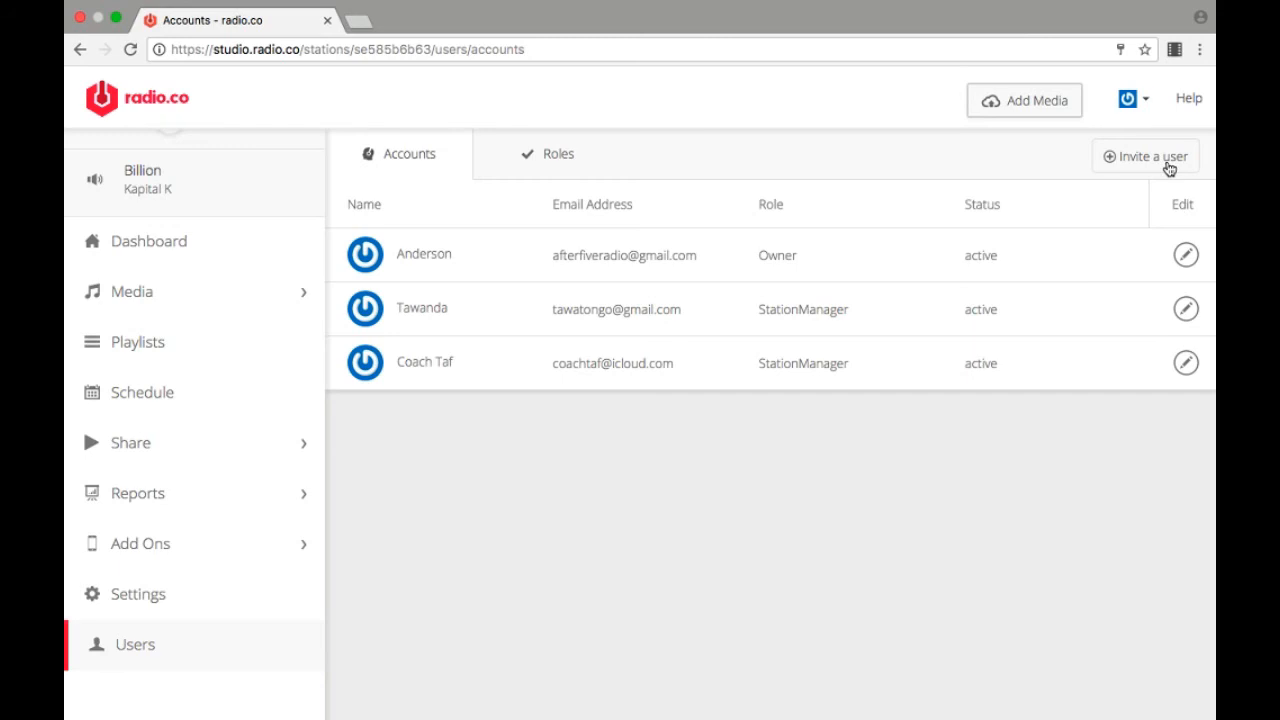
left_click(1150, 157)
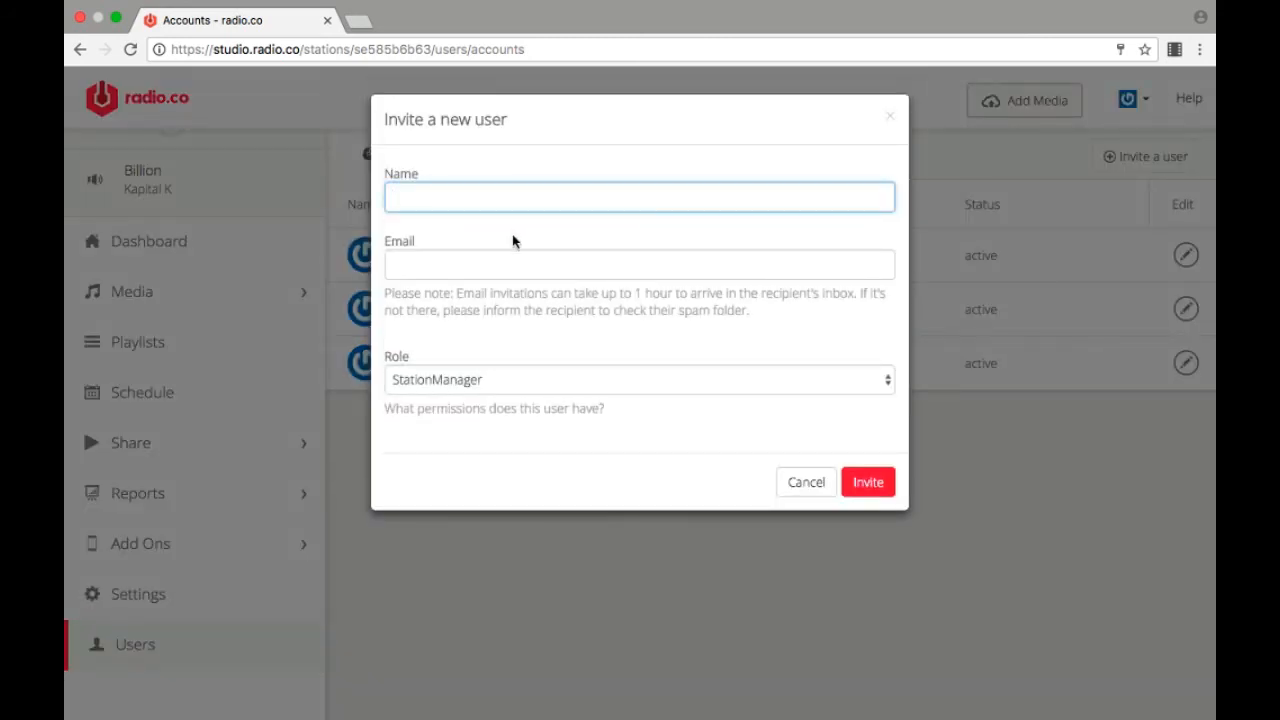
left_click(483, 268)
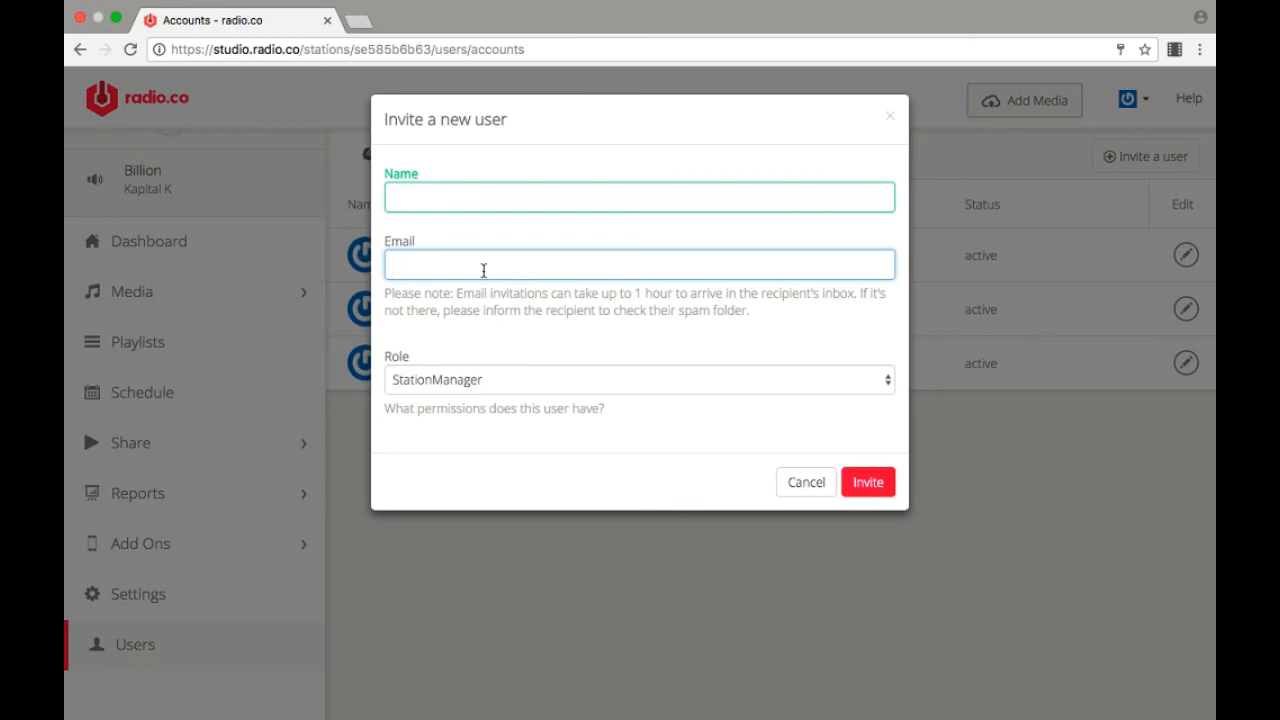
left_click(487, 384)
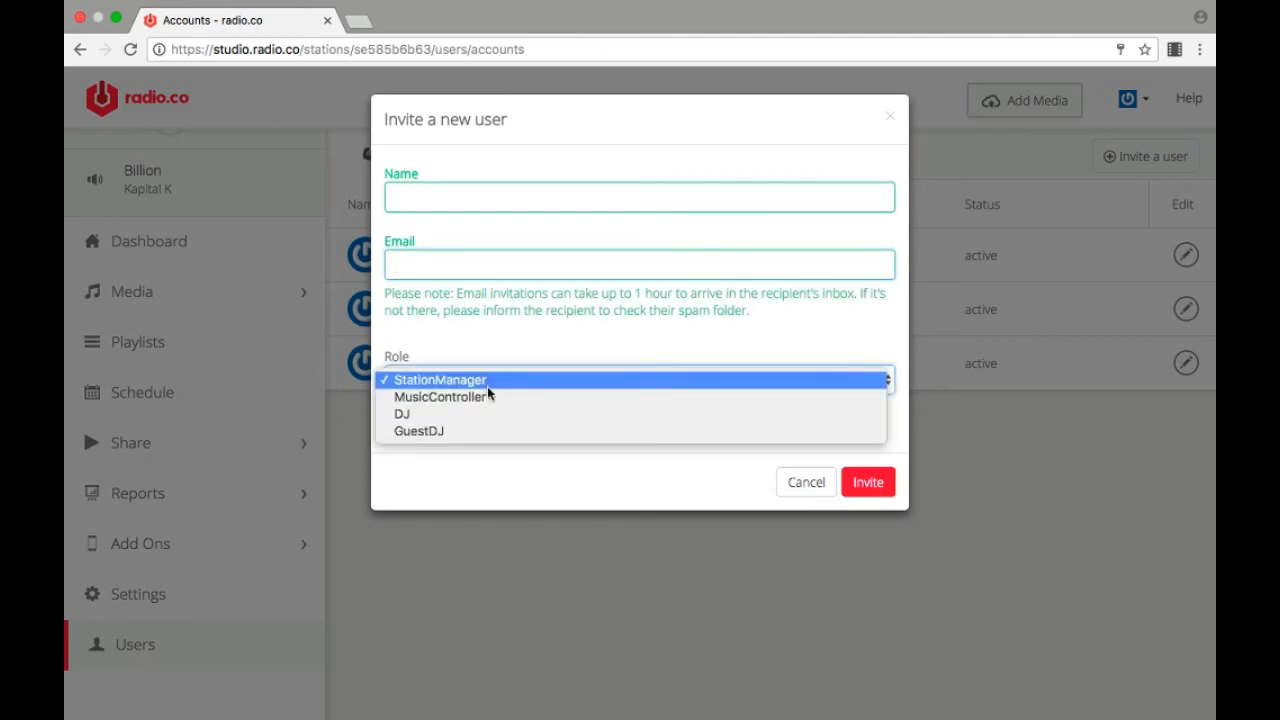
left_click(487, 470)
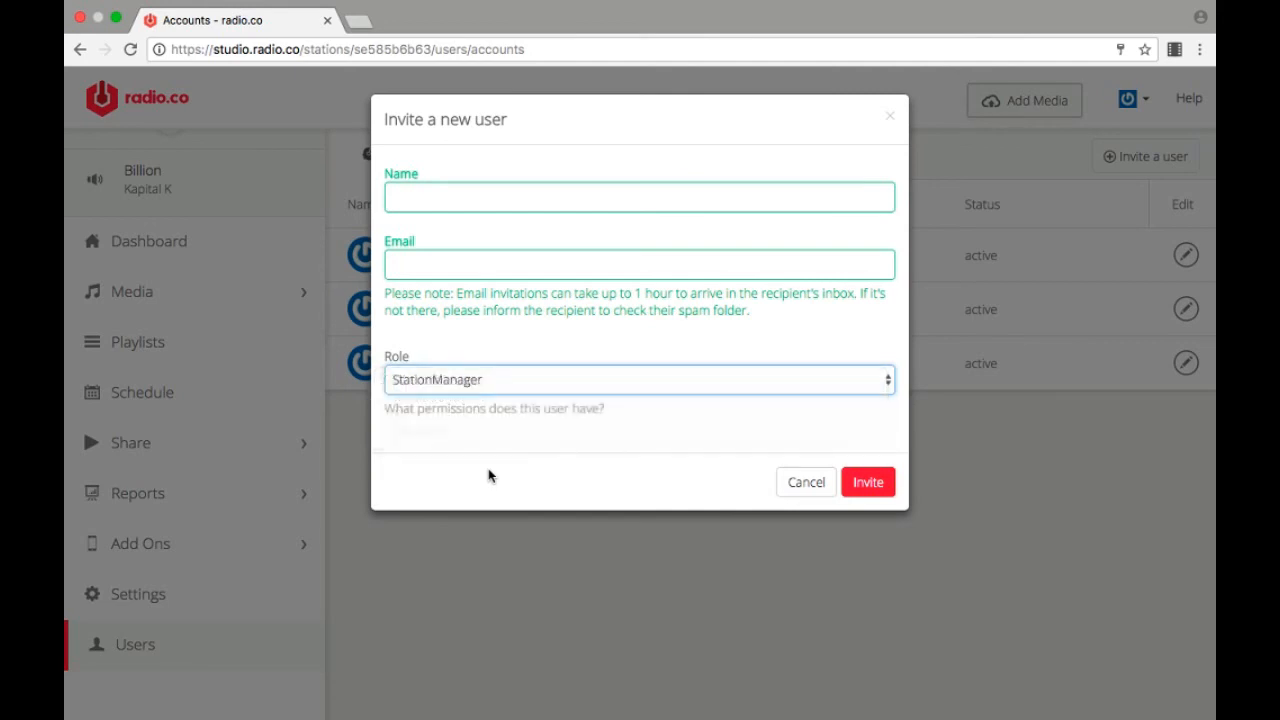
left_click(808, 483)
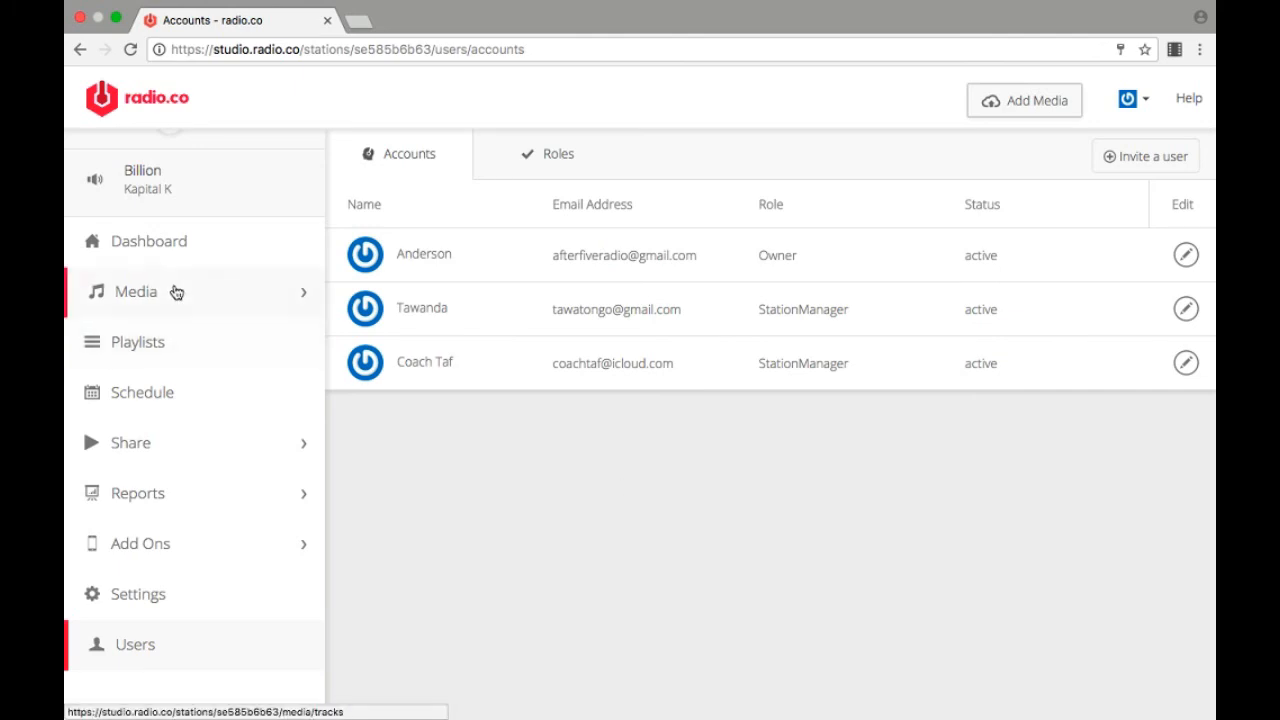
Step: Revisit the station's Dashboard, Playlists, Users and Analytics pages for a final overview
left_click(176, 261)
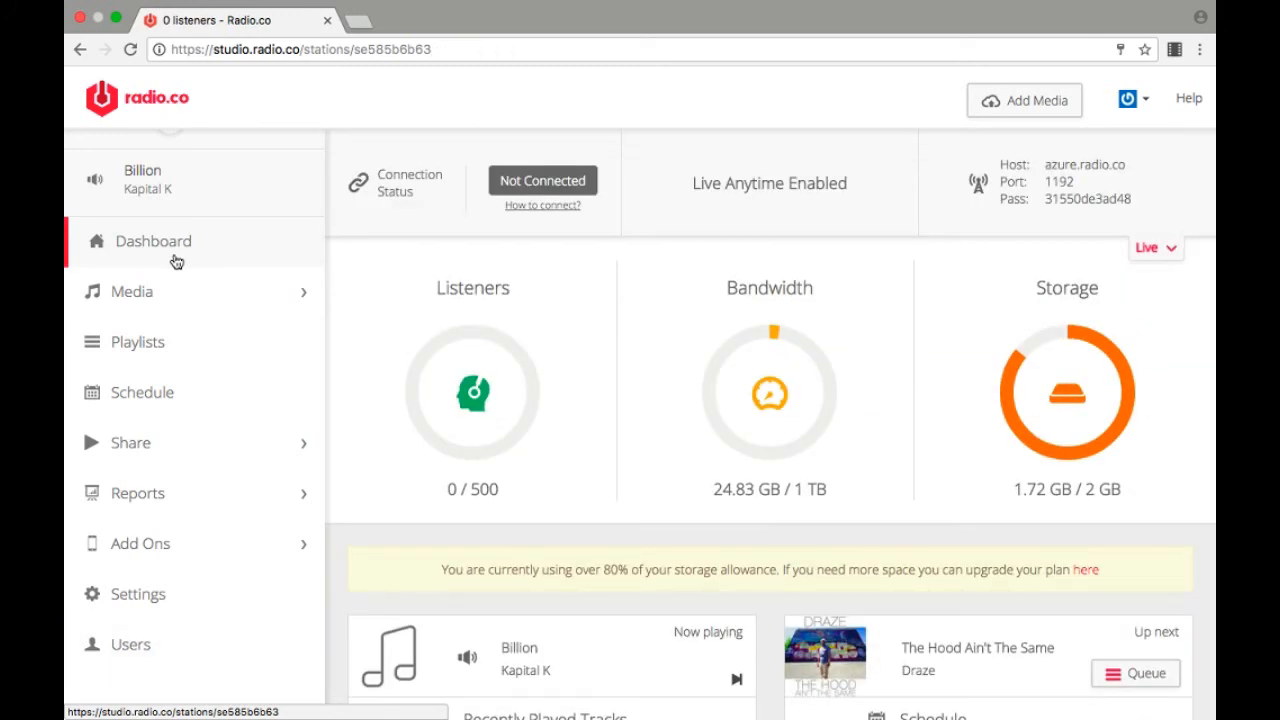
left_click(125, 339)
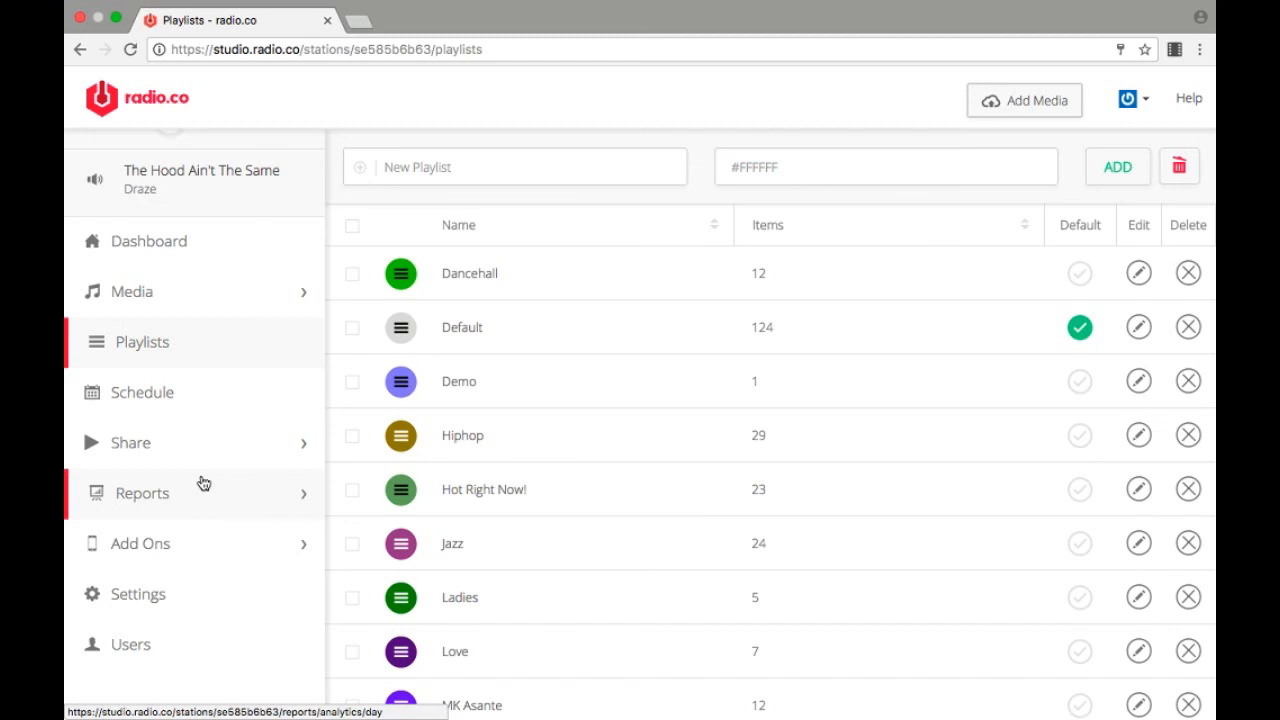
left_click(139, 646)
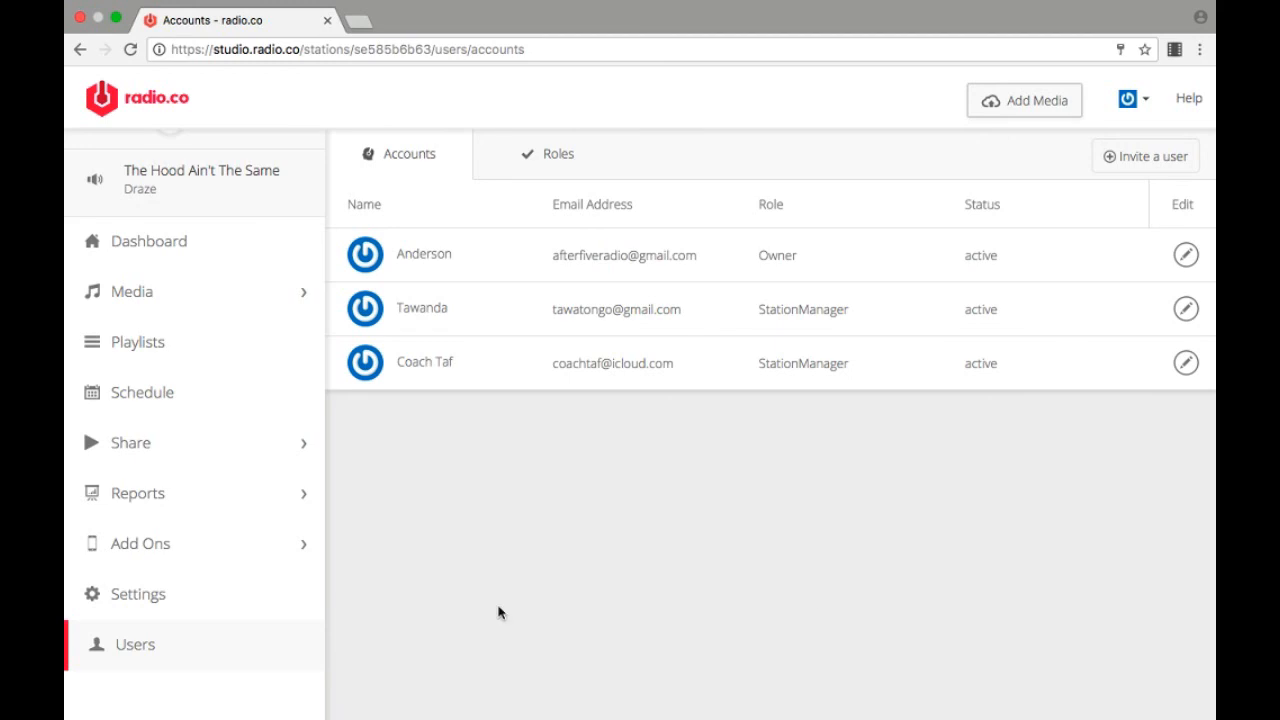
left_click(170, 504)
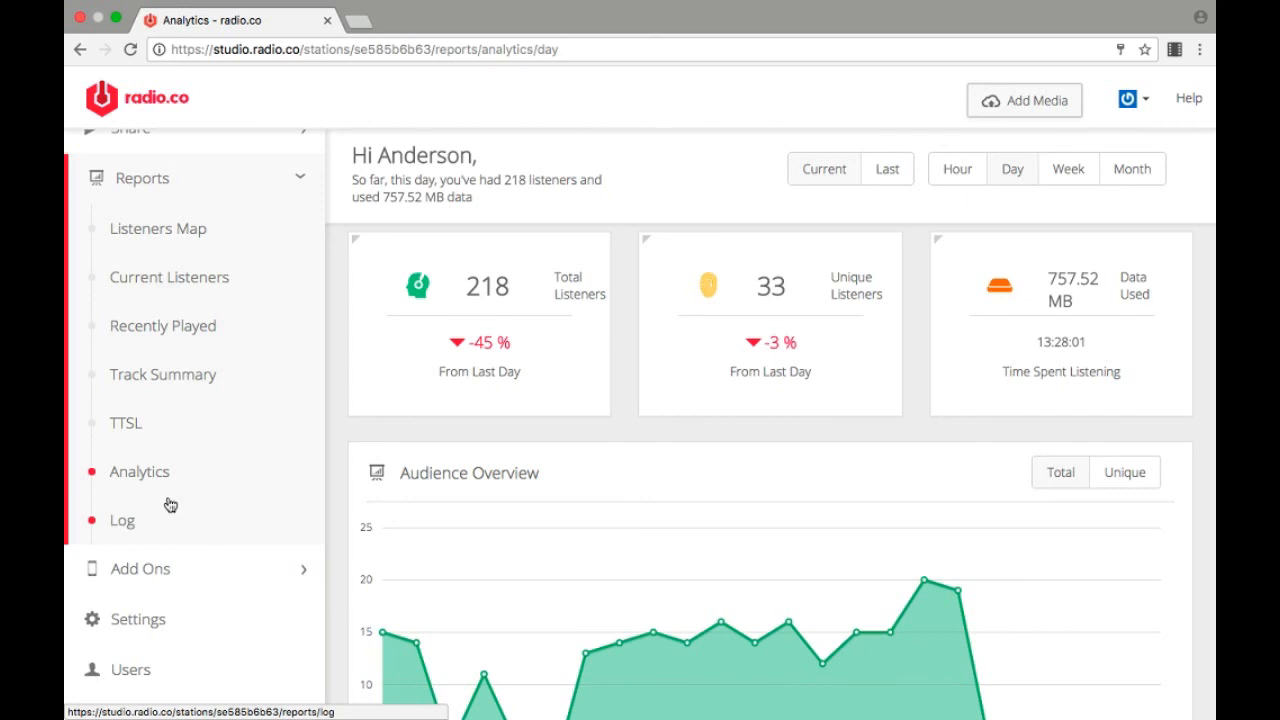
Step: Play the station's on-air stream from the After5Radio player and stop it again
scroll(170, 505, "up", 10)
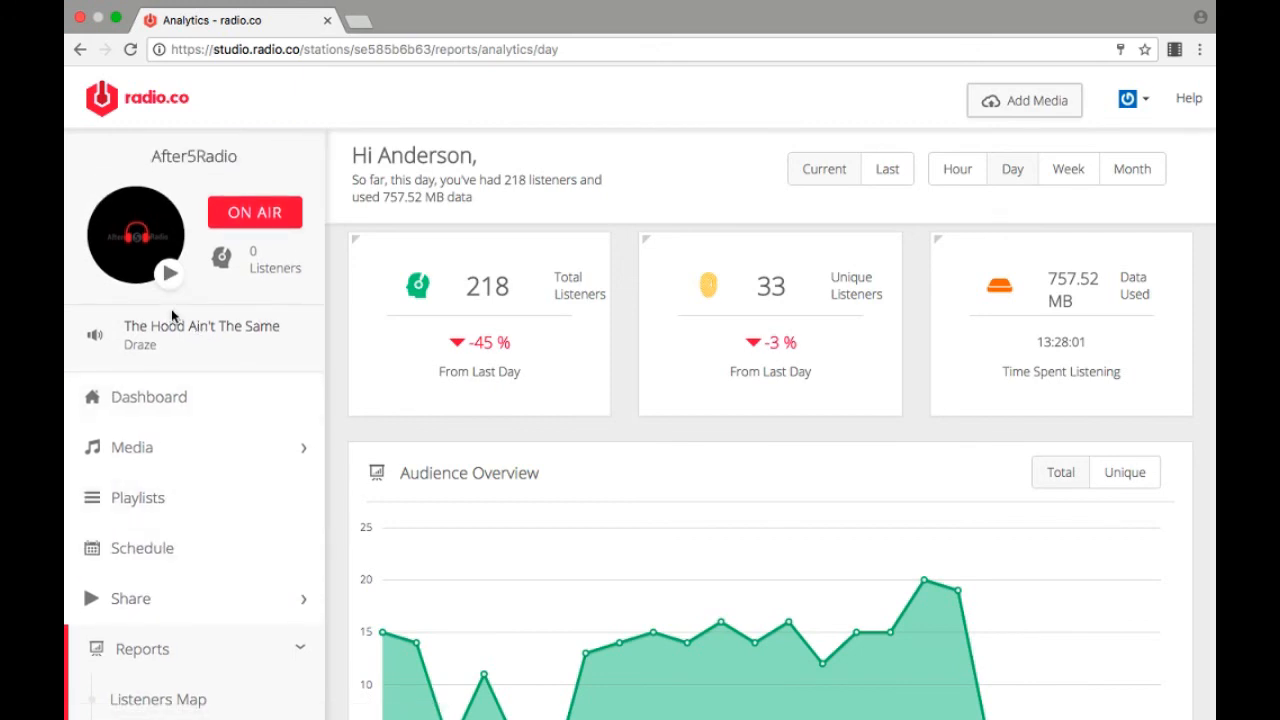
left_click(171, 276)
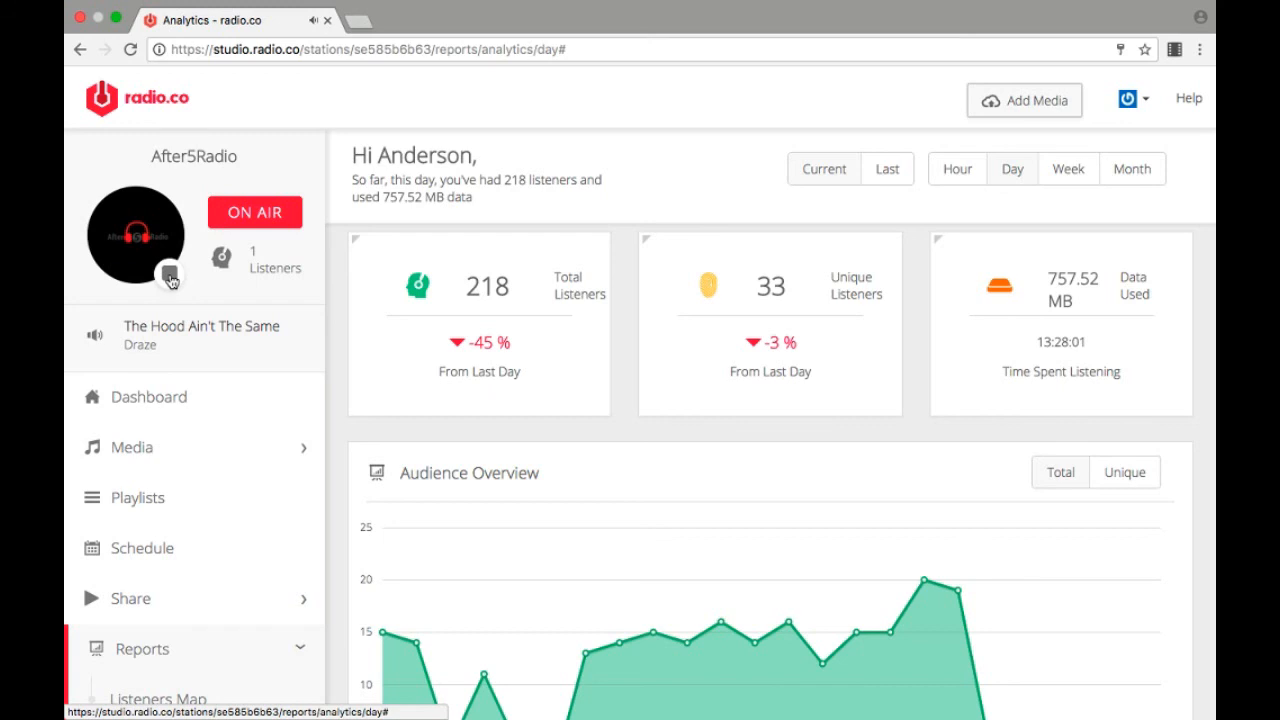
left_click(170, 279)
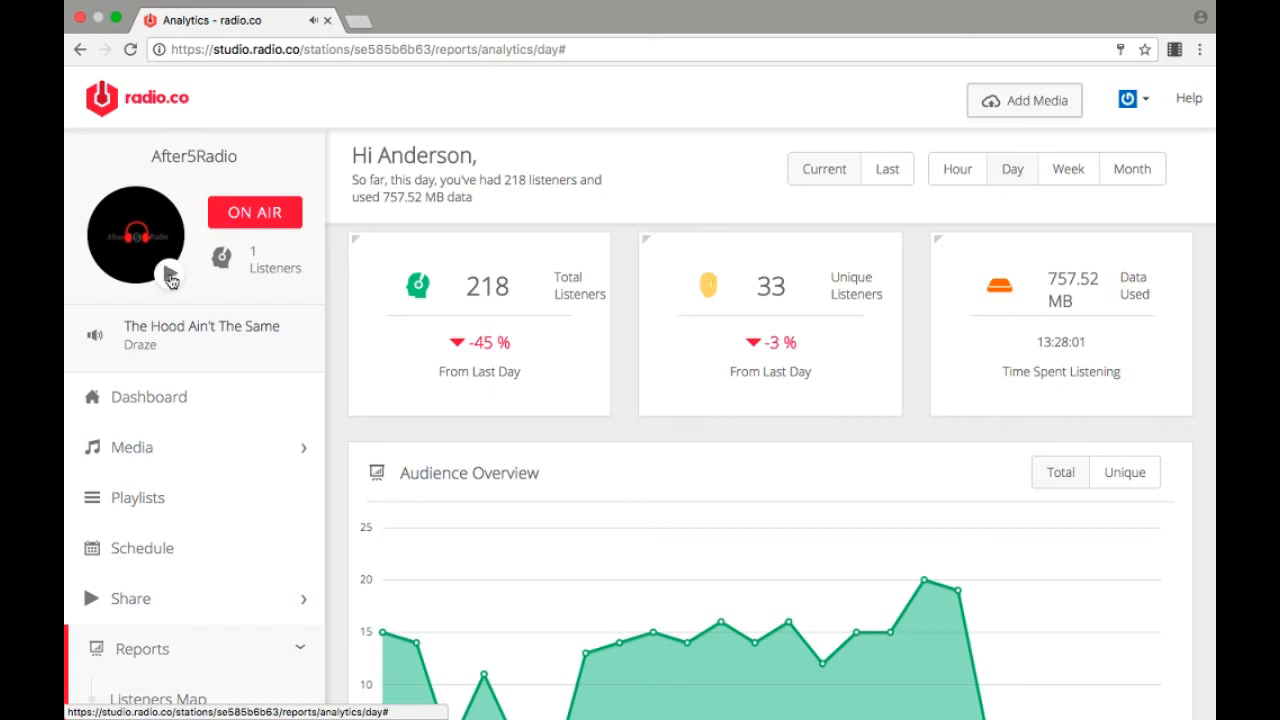